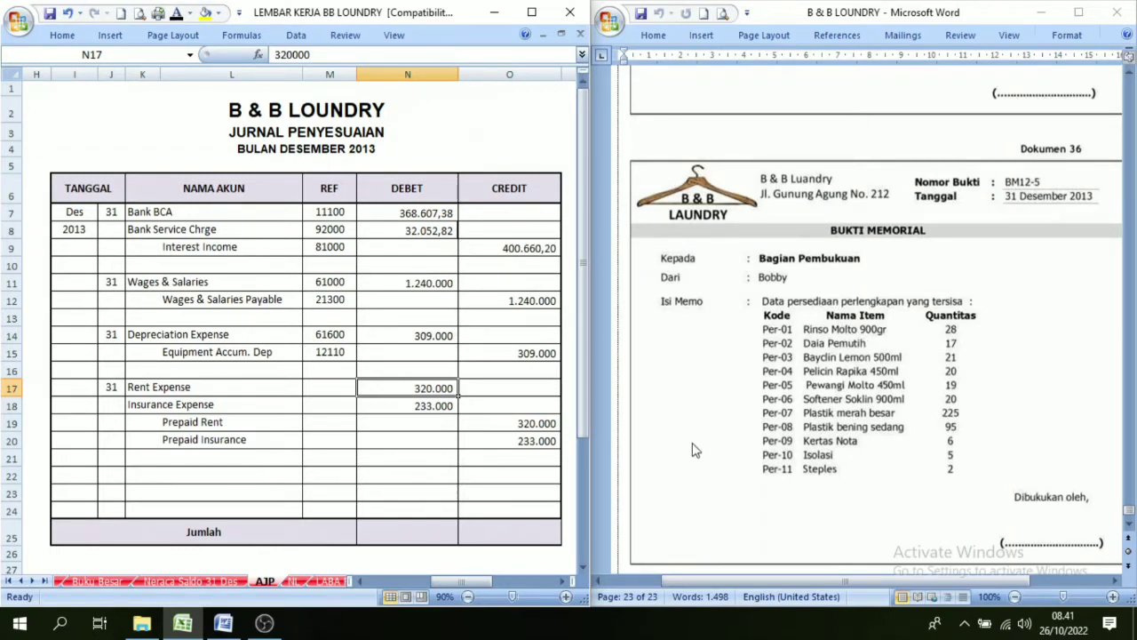
- Check the debit balance of the Supplies account on the Neraca Saldo 31 Des sheet
click(187, 581)
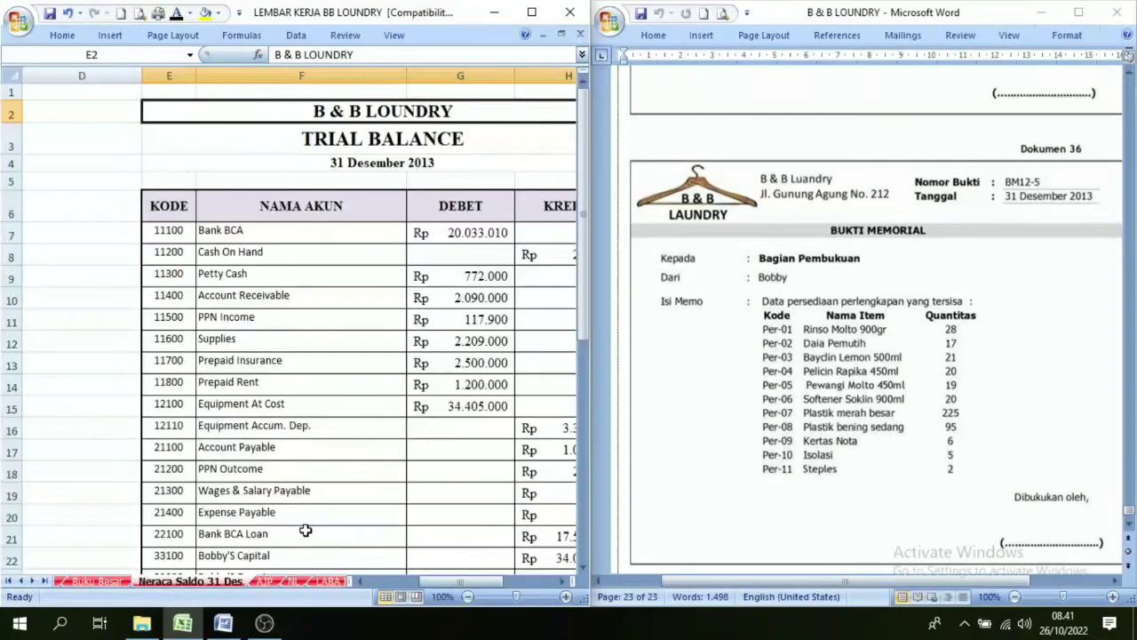
drag(468, 581, 482, 579)
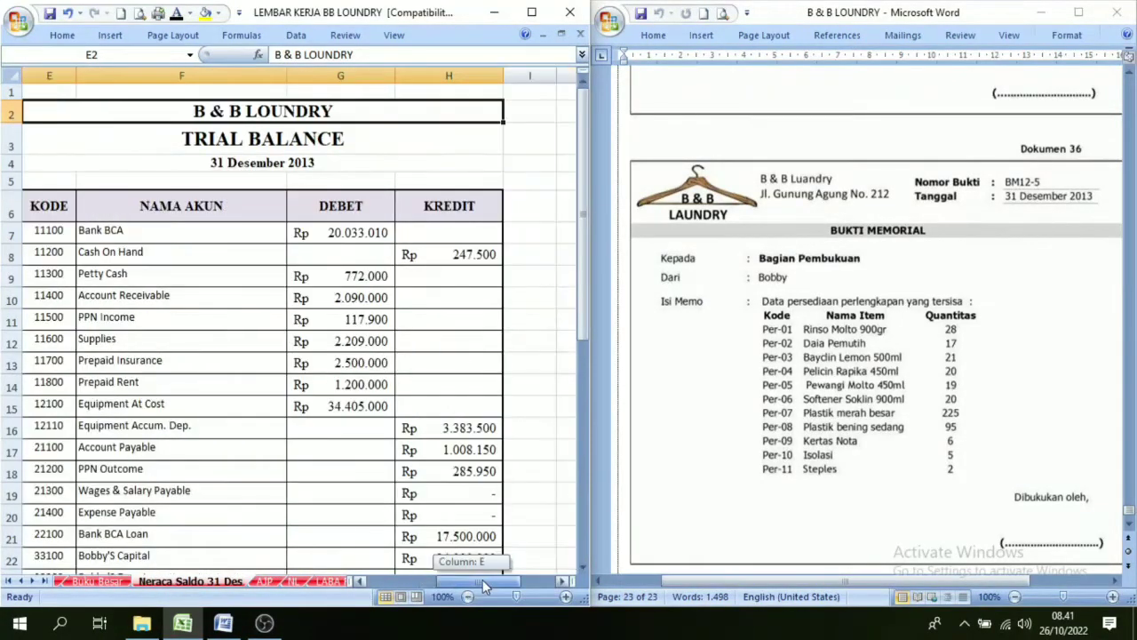
click(107, 345)
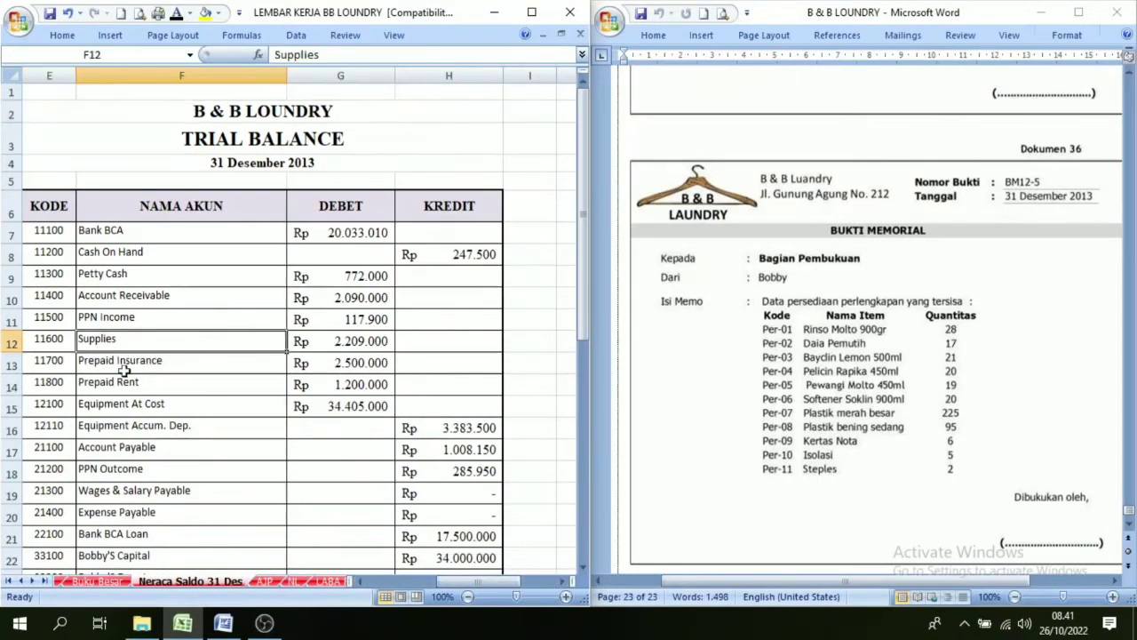
click(370, 348)
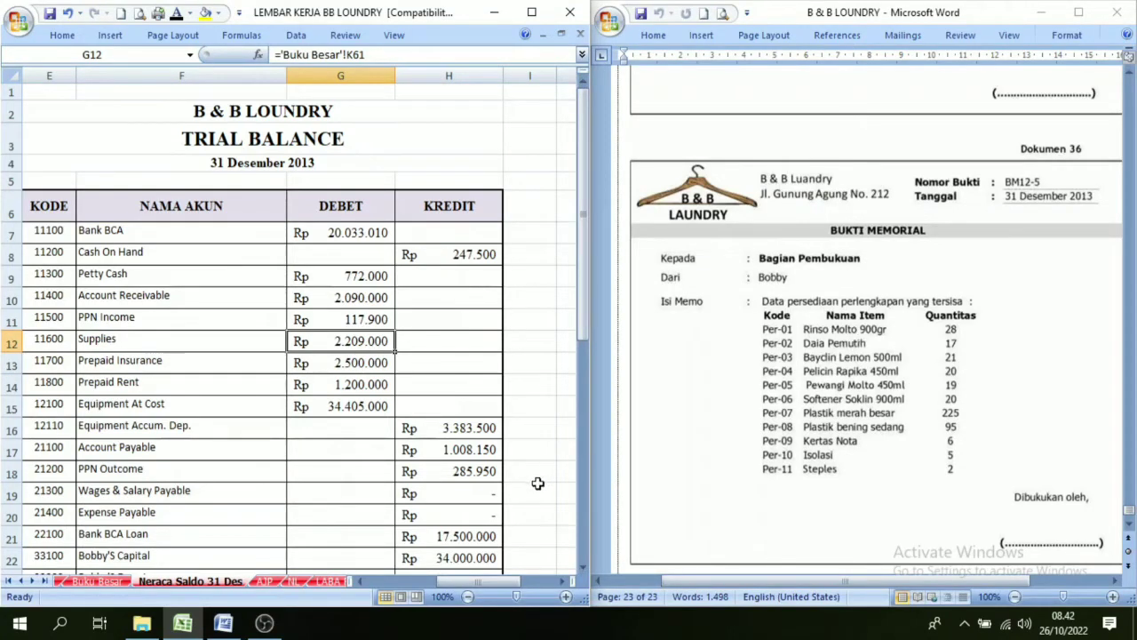
- Show the remaining-supplies table on the AJP sheet alongside the Daftar Perlengkapan purchase prices in the Word document
click(264, 581)
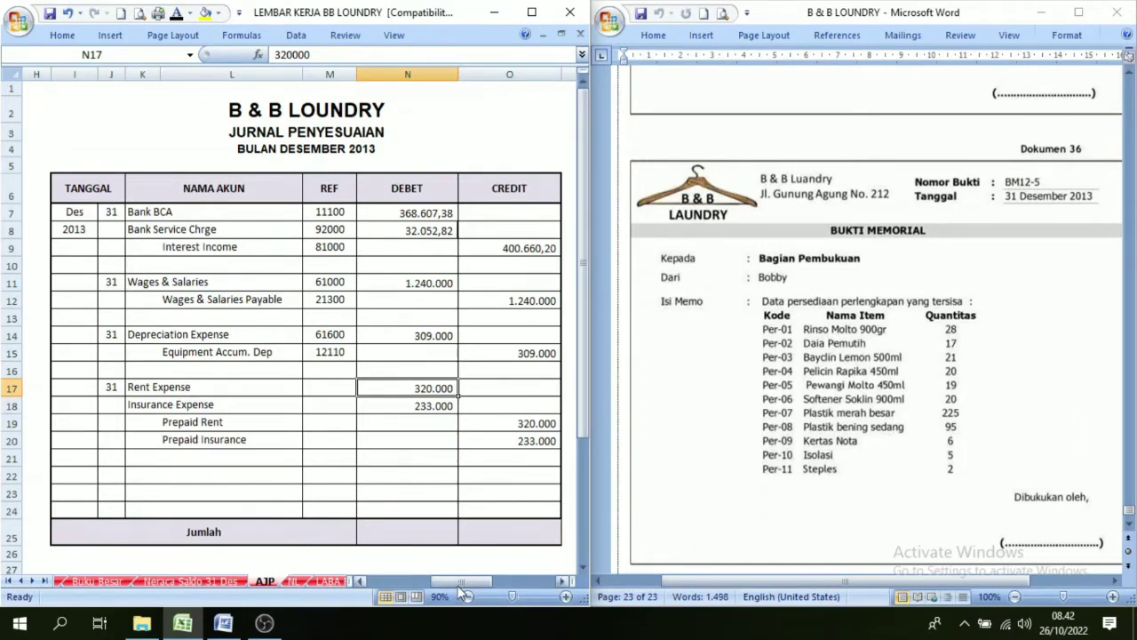
drag(464, 580, 528, 590)
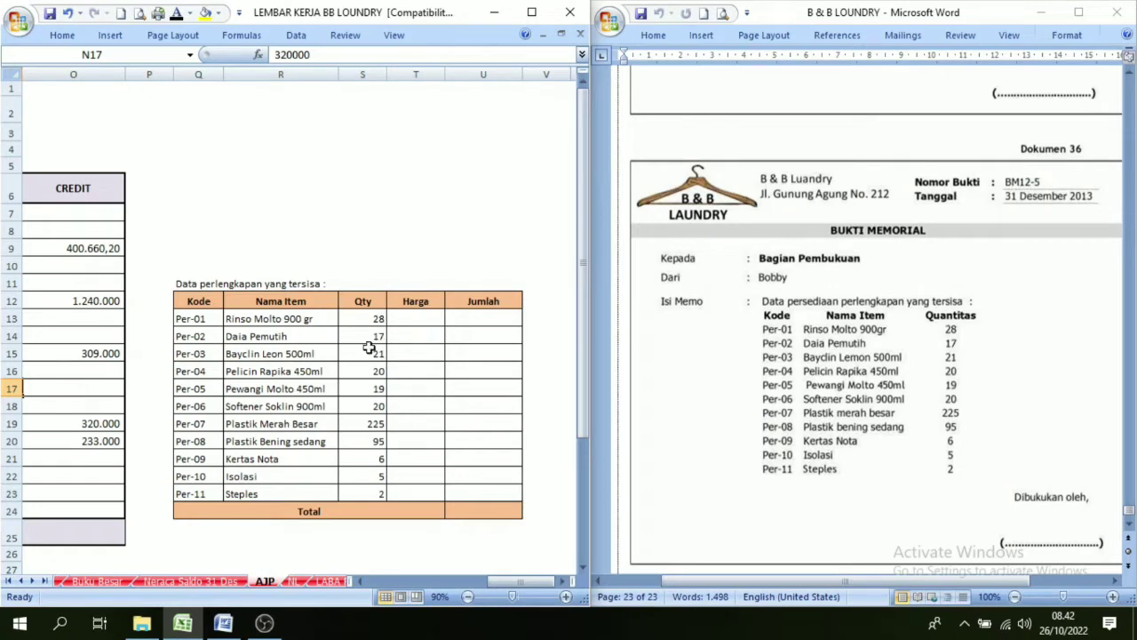
drag(1131, 324, 1131, 323)
drag(1131, 468, 1133, 156)
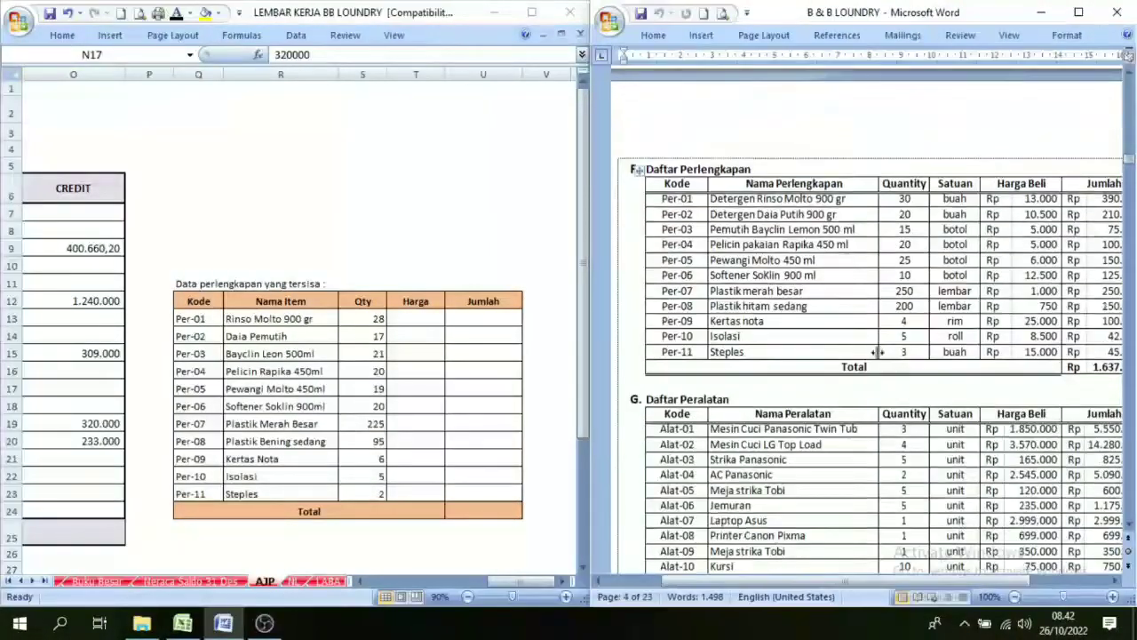
drag(1011, 582, 1057, 585)
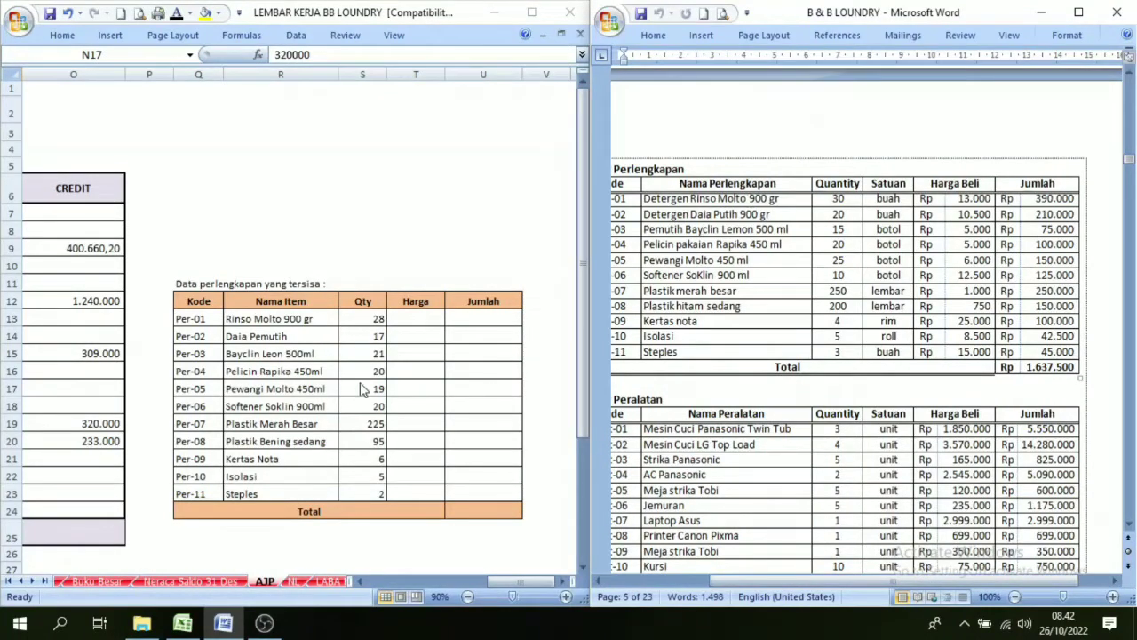
- Reveal the hidden unit prices in the Harga column, T13:T23, by applying the black font colour
click(432, 319)
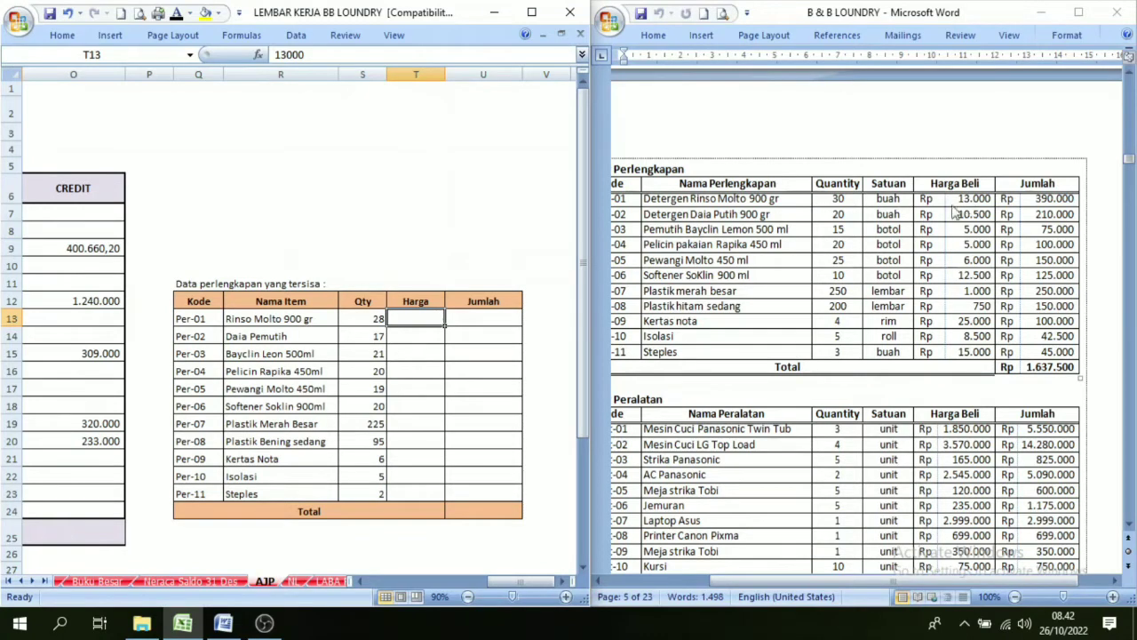
click(178, 16)
key(Down)
click(177, 14)
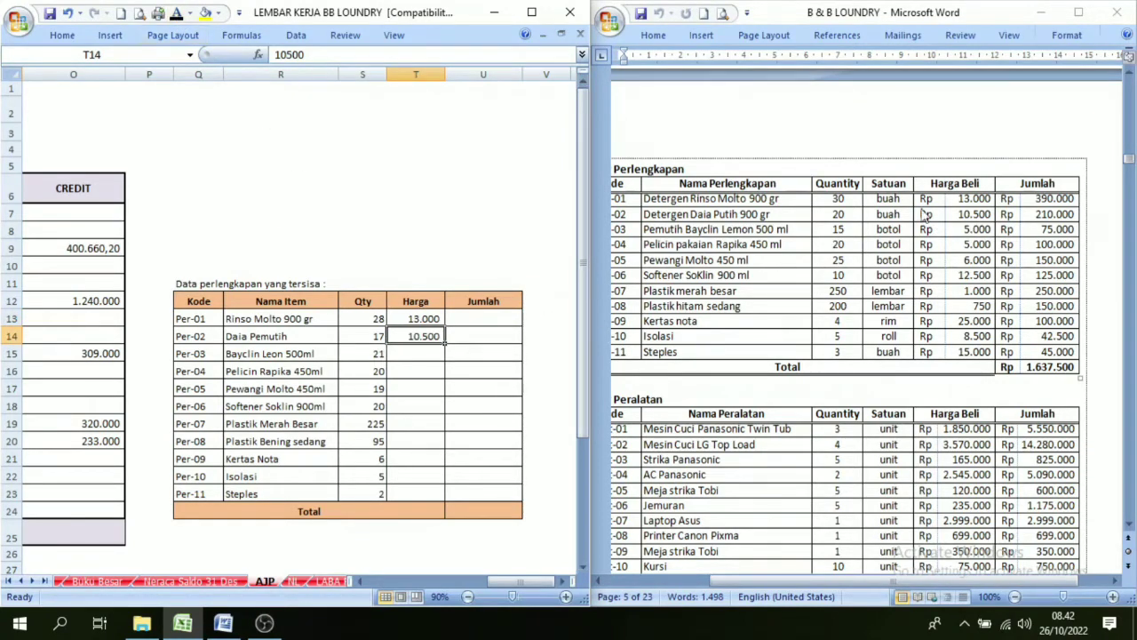
drag(424, 316, 421, 491)
click(177, 14)
click(427, 404)
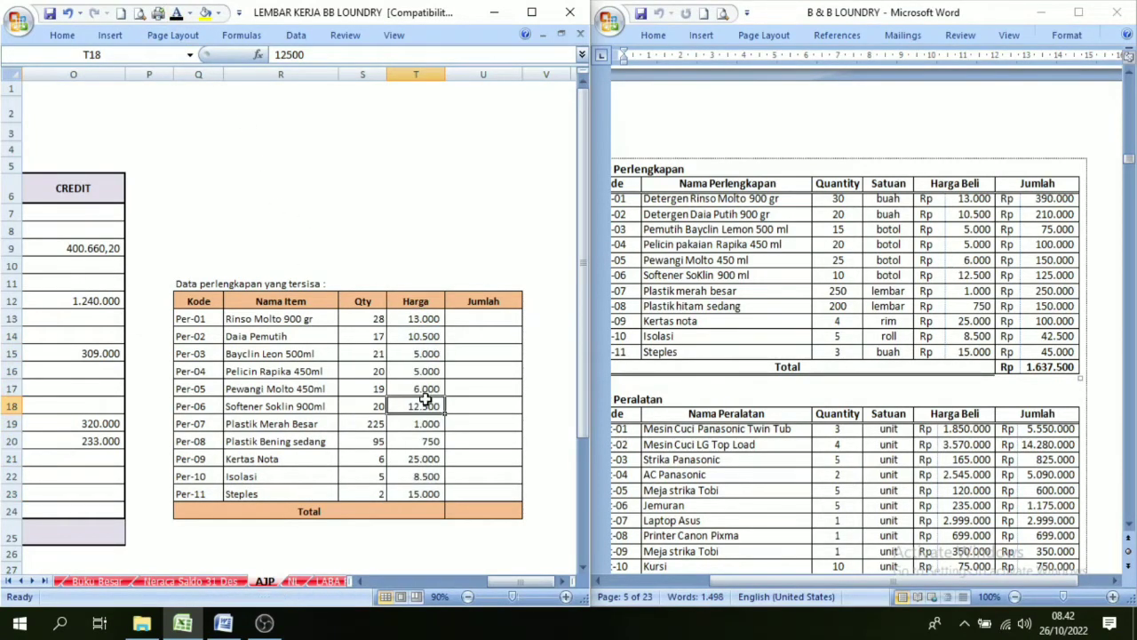
- Reveal the hidden quantity-times-price formulas in the Jumlah column, U13:U23, by applying the black font colour
click(371, 322)
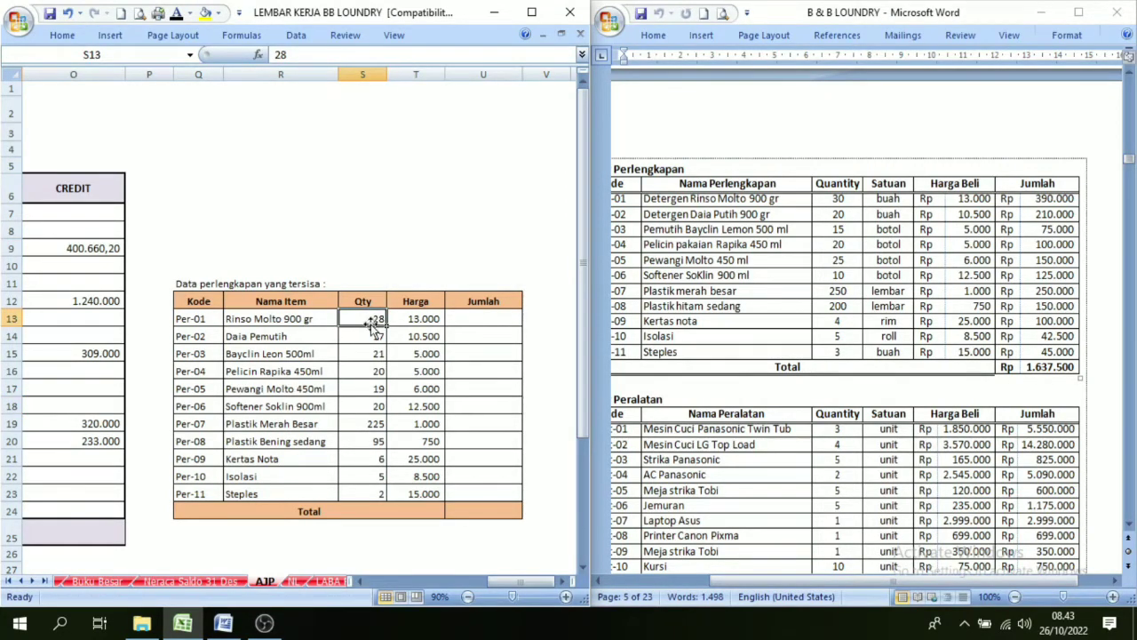
click(425, 318)
click(482, 320)
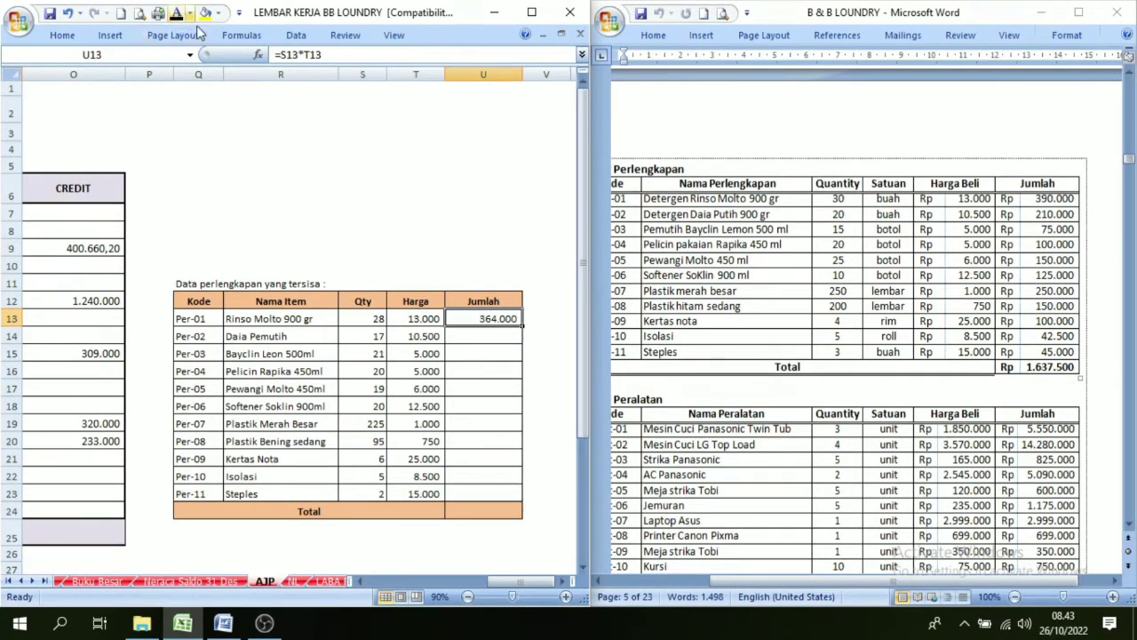
drag(483, 335, 471, 493)
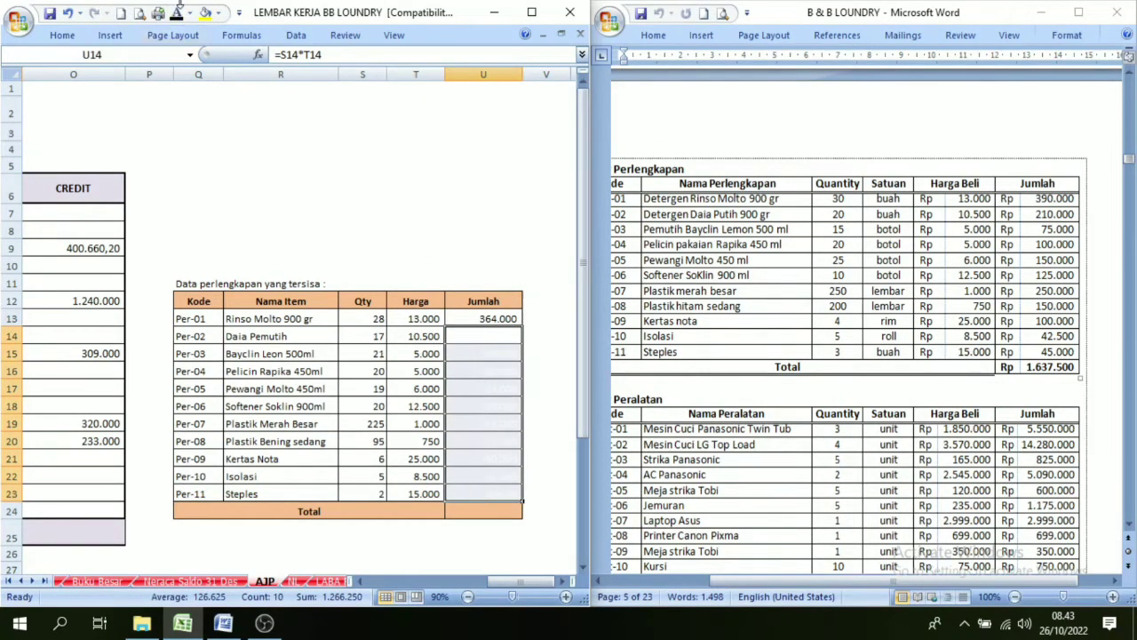
click(489, 391)
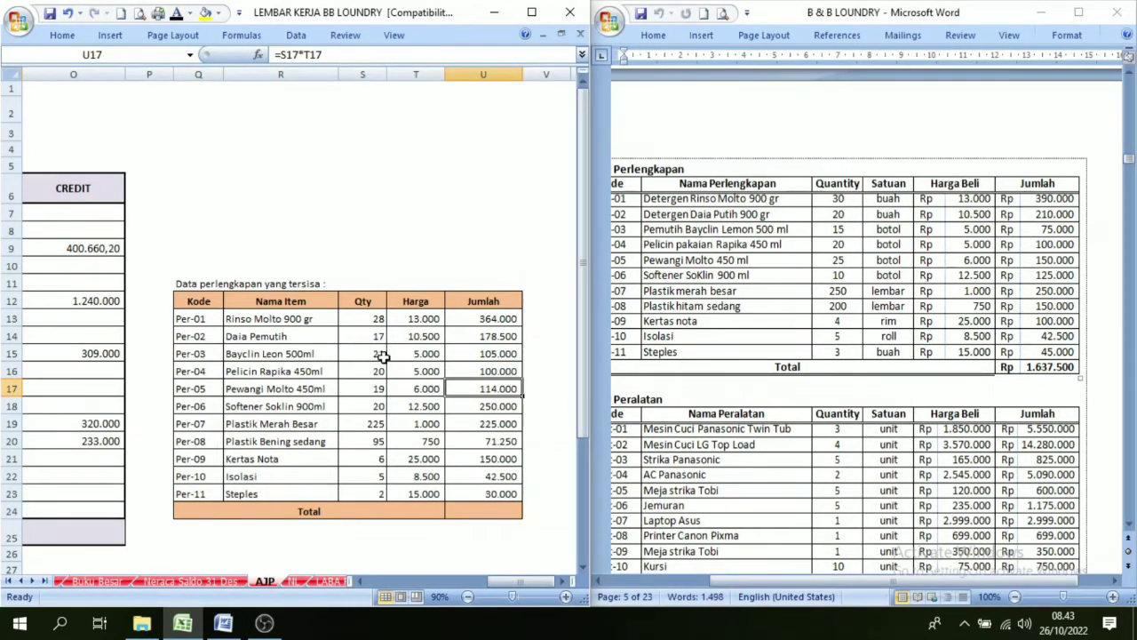
- Reveal the hidden =SUM(U13:U23) total in cell U24 by applying the black font colour
drag(487, 319, 478, 492)
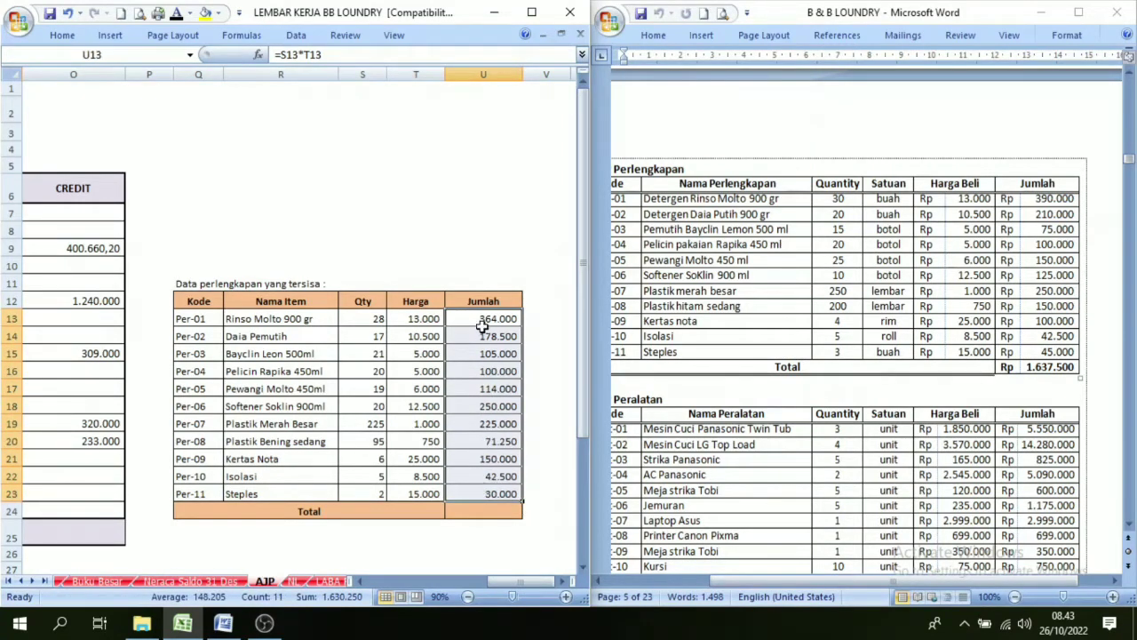
click(488, 509)
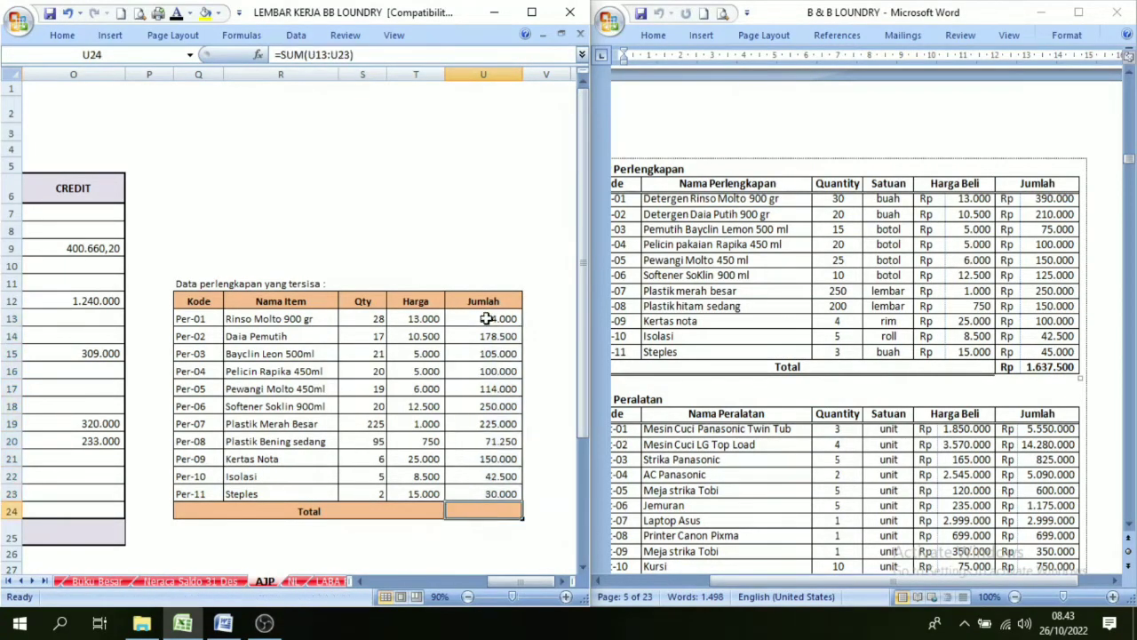
click(176, 12)
click(498, 530)
click(483, 494)
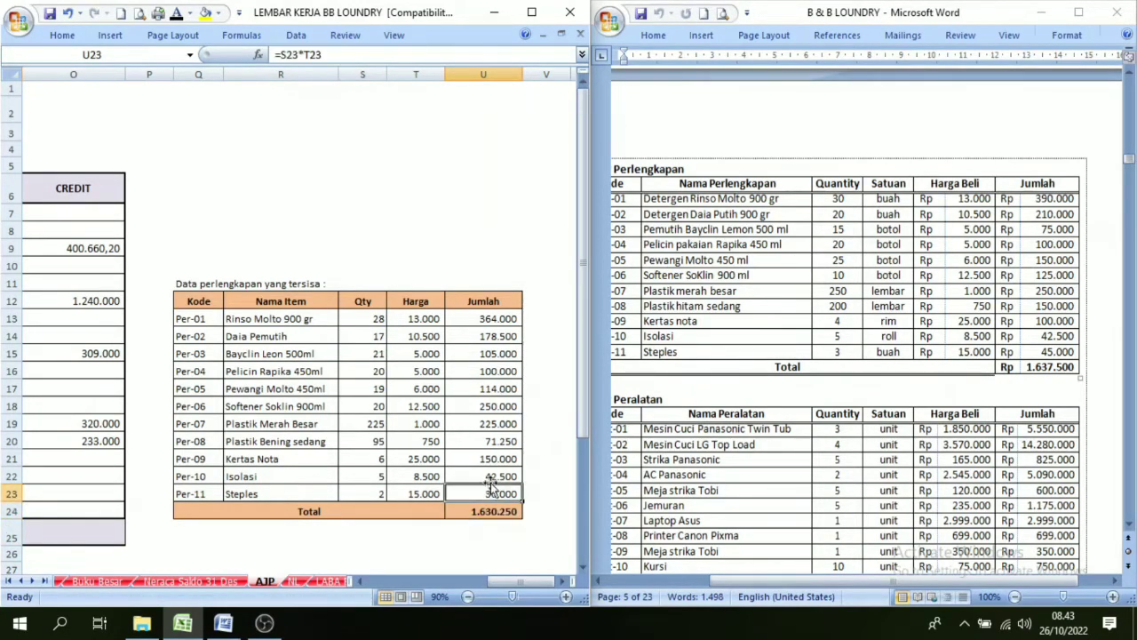
- Look up the Supplies balance on the Neraca Saldo 31 Des sheet and enter 2209000 in AJP cell R25 with Comma Style
click(202, 582)
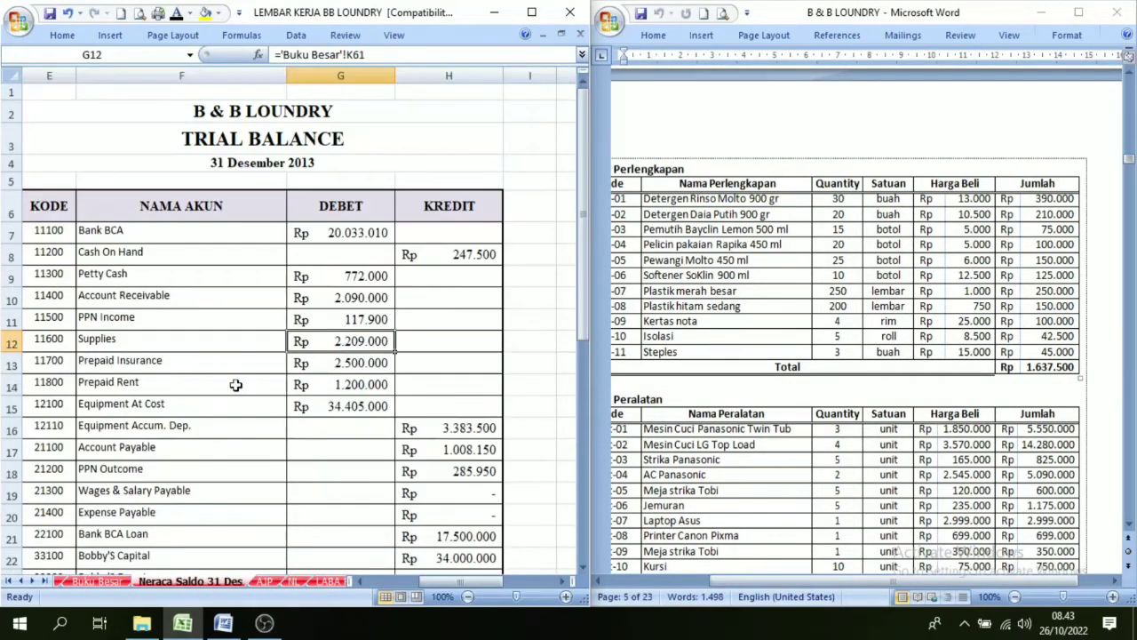
click(135, 343)
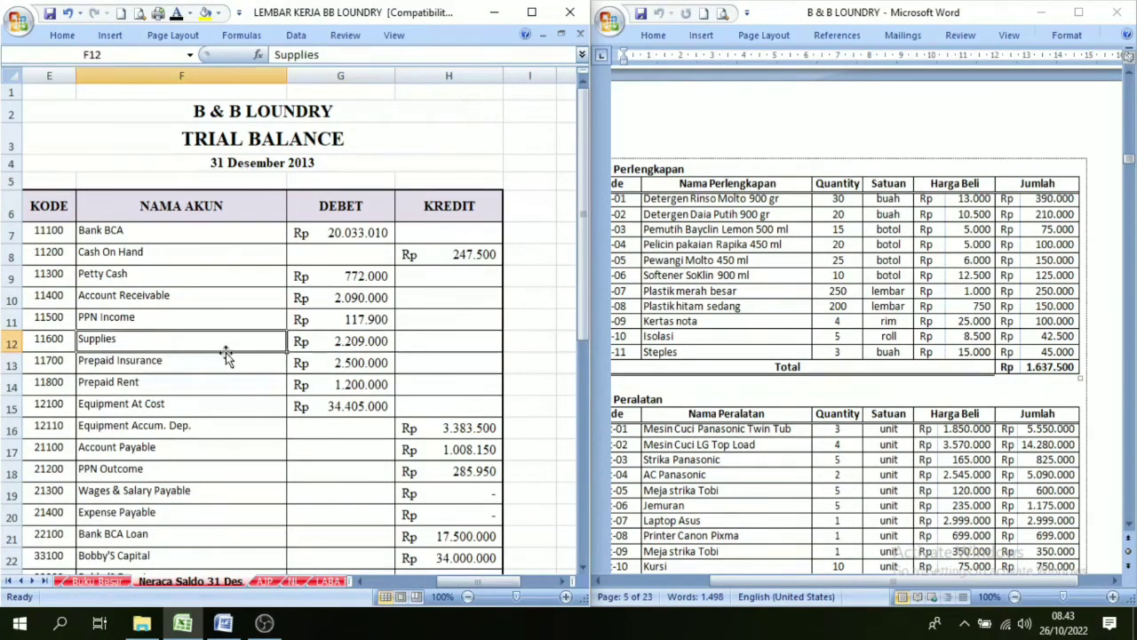
click(365, 351)
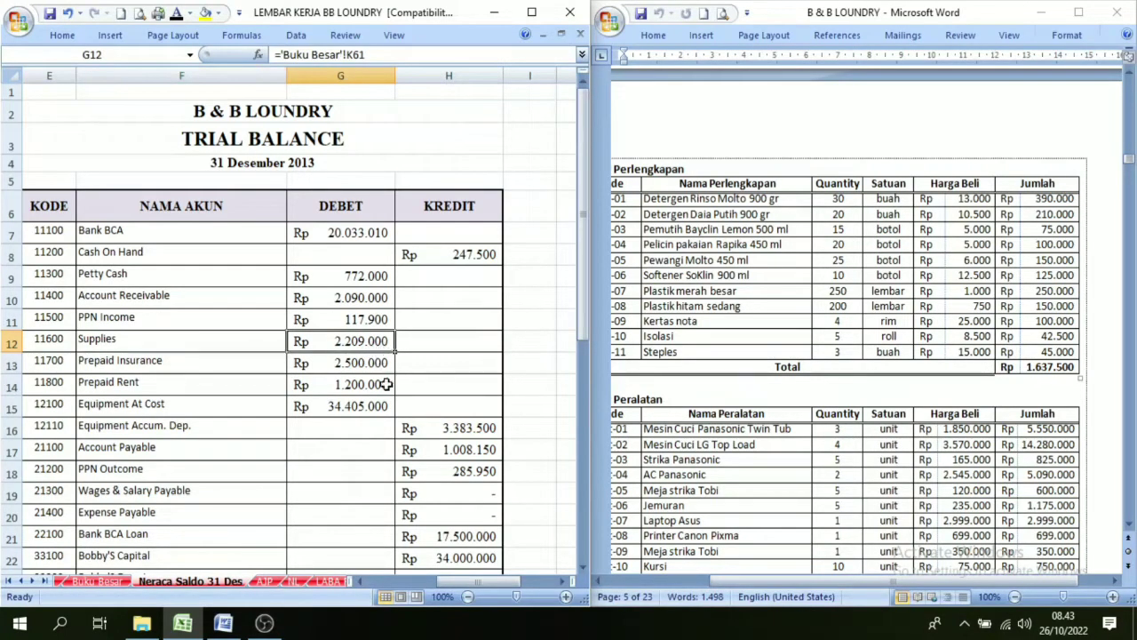
click(264, 583)
click(230, 535)
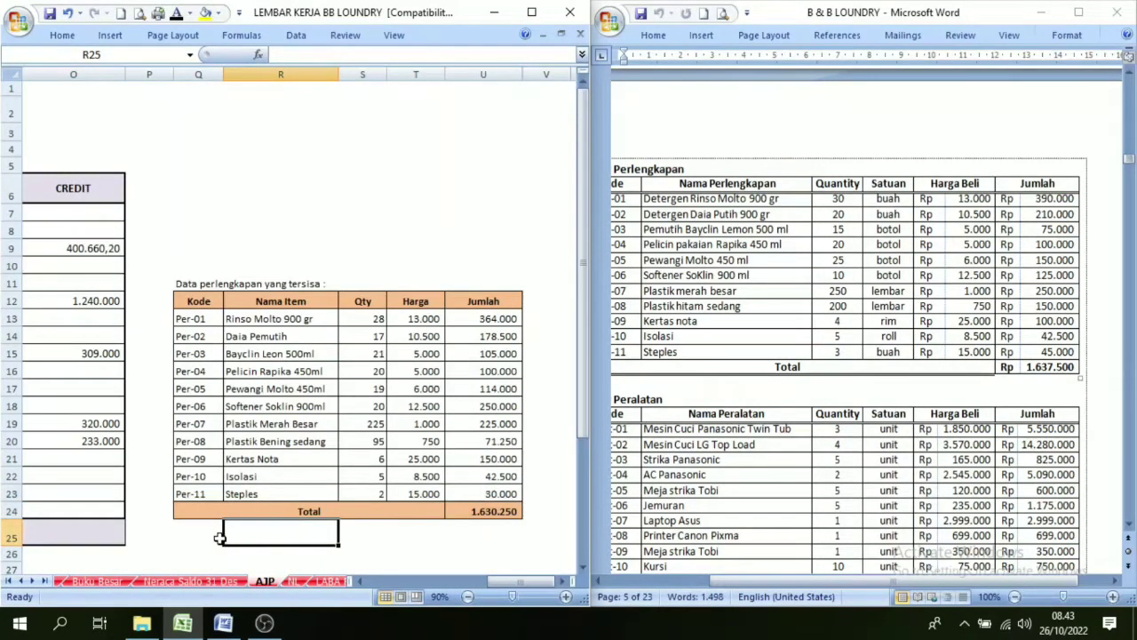
text(2209000)
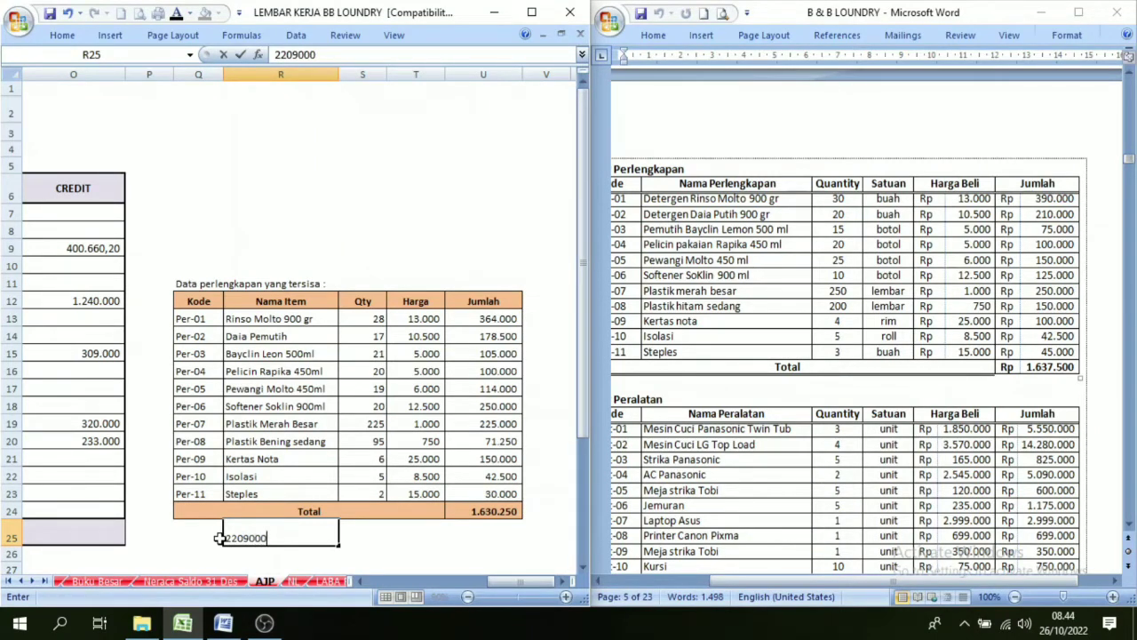
click(310, 543)
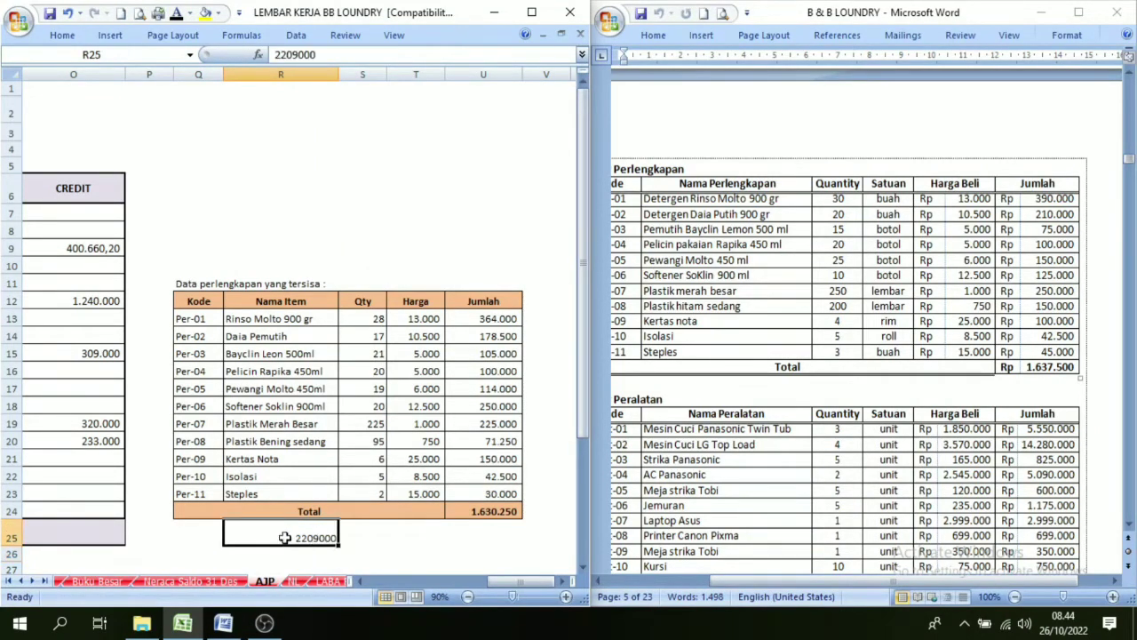
click(64, 36)
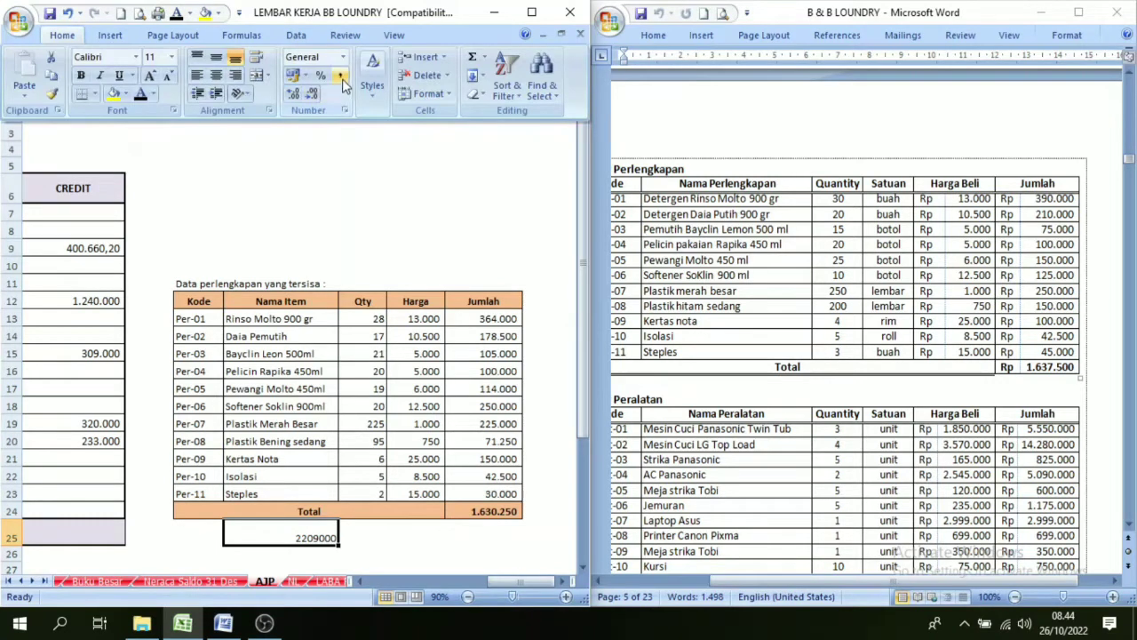
click(347, 85)
click(388, 531)
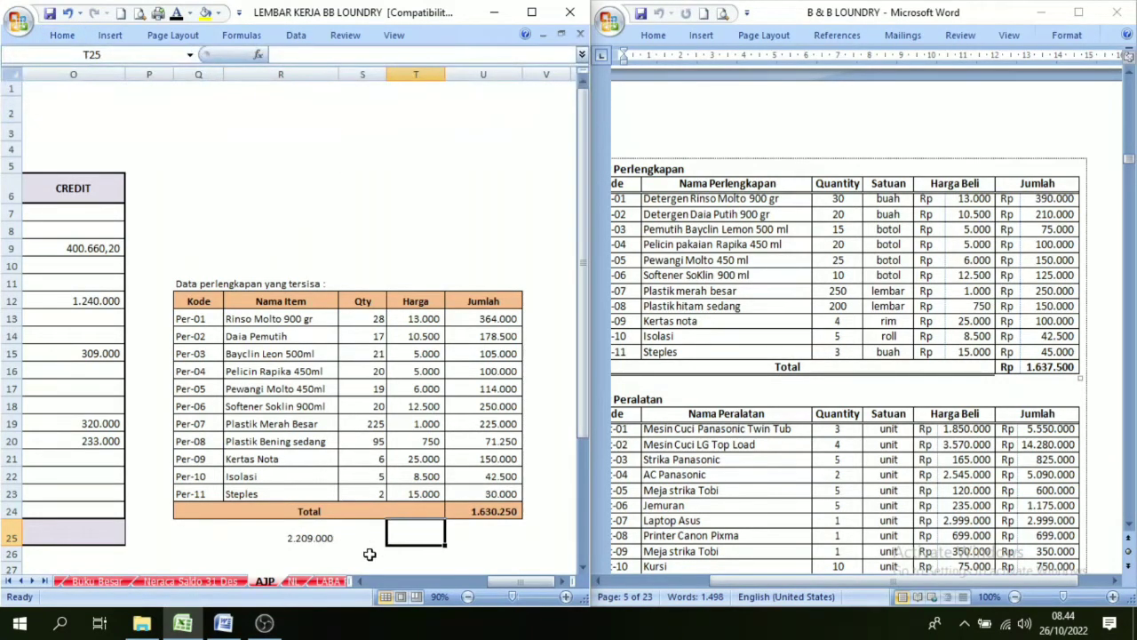
click(310, 541)
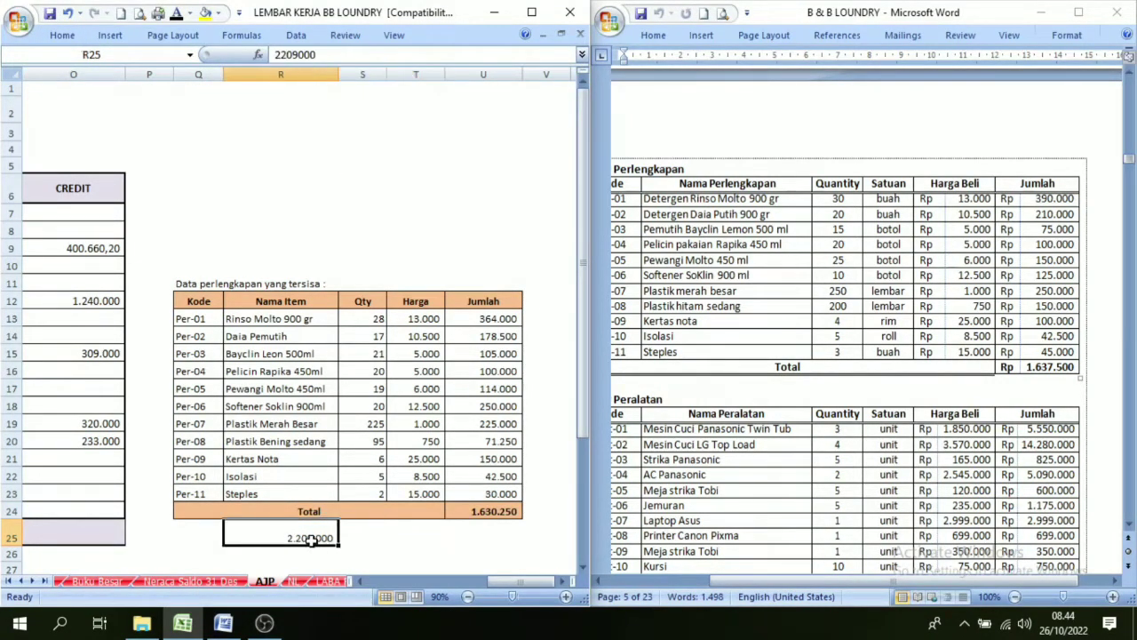
click(501, 514)
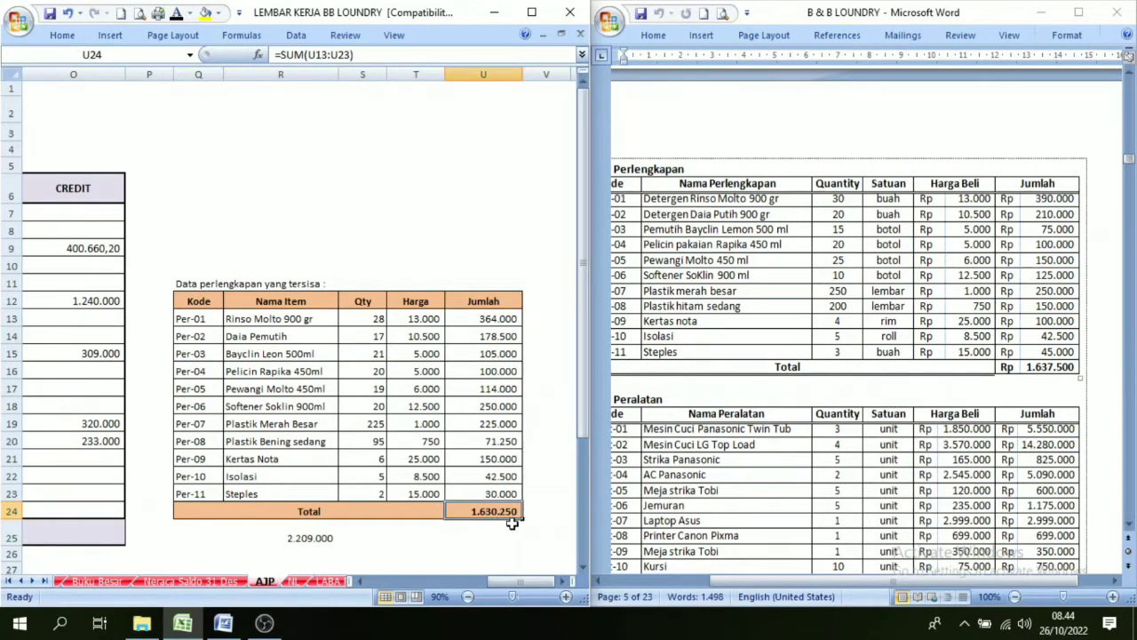
click(423, 537)
click(382, 549)
click(506, 511)
click(421, 539)
click(474, 514)
- Calculate the supplies used in cell R26 with the formula =R25-U24
click(313, 554)
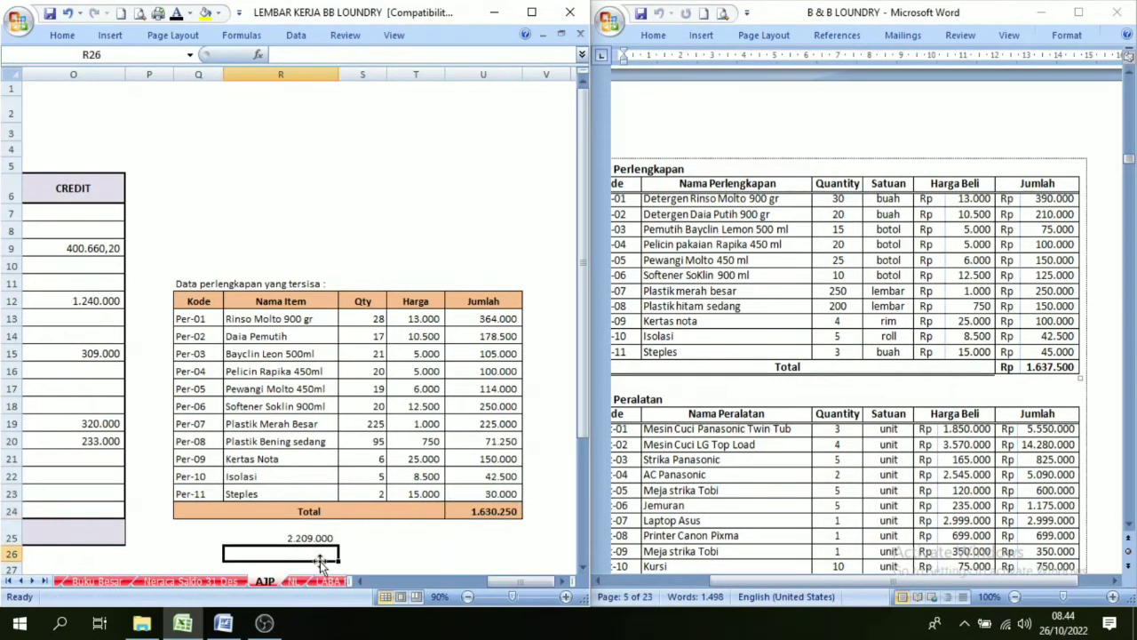
text(=)
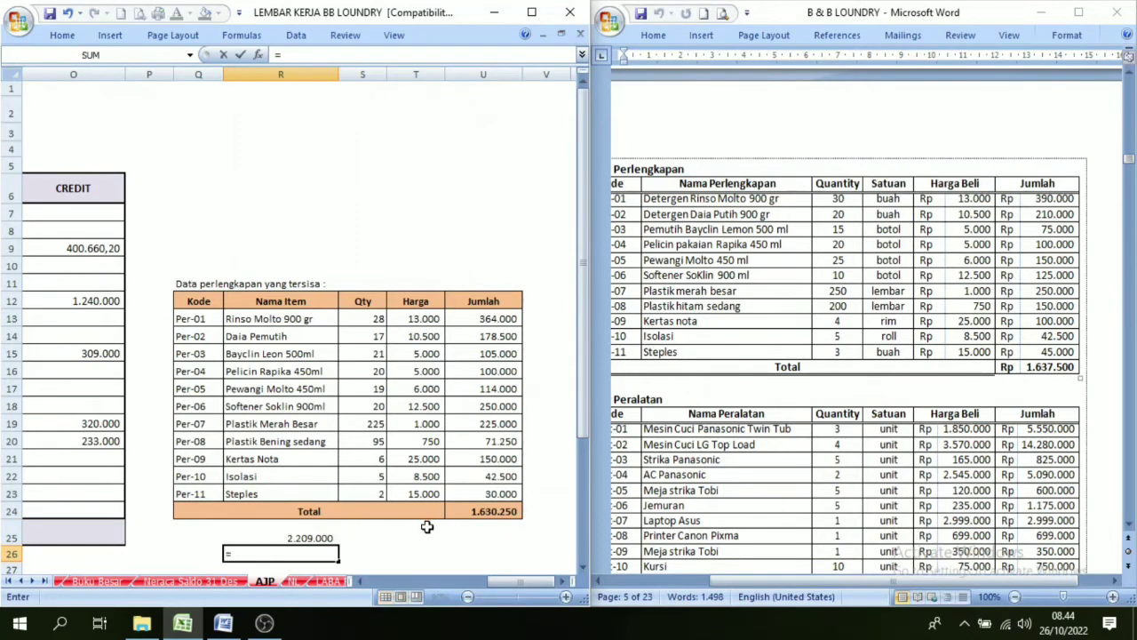
text(-)
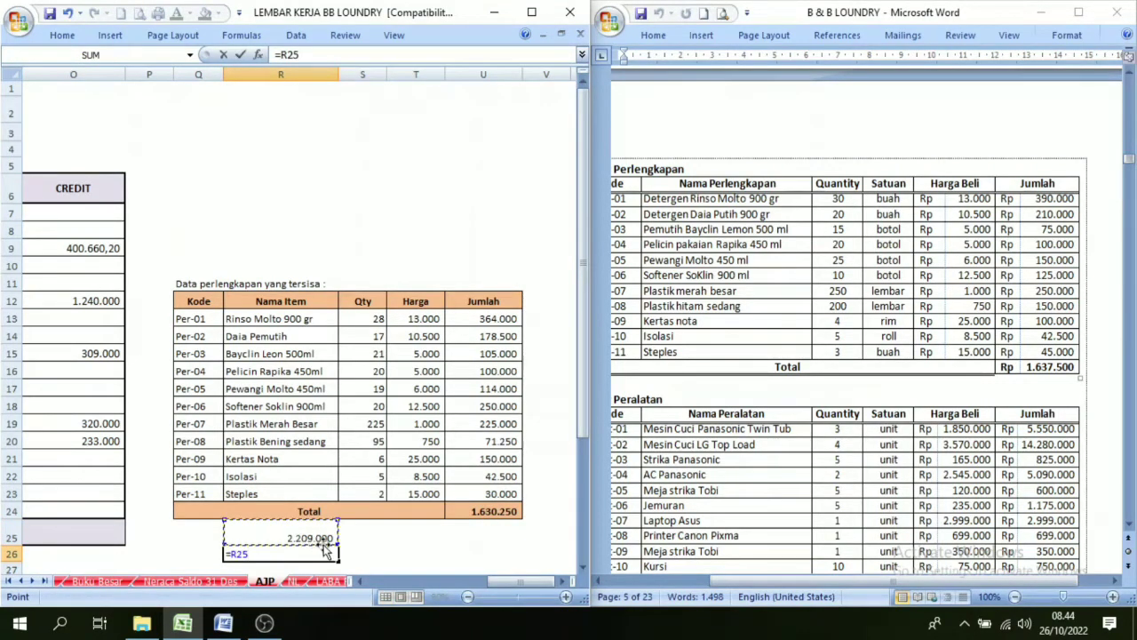
click(503, 514)
key(Return)
click(327, 538)
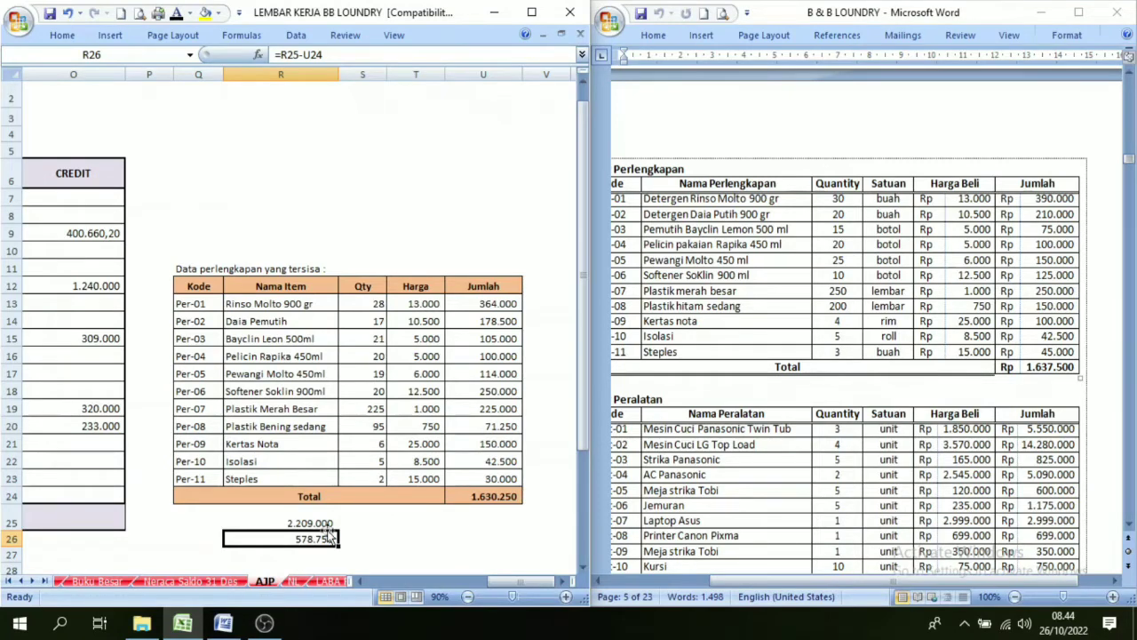
click(301, 553)
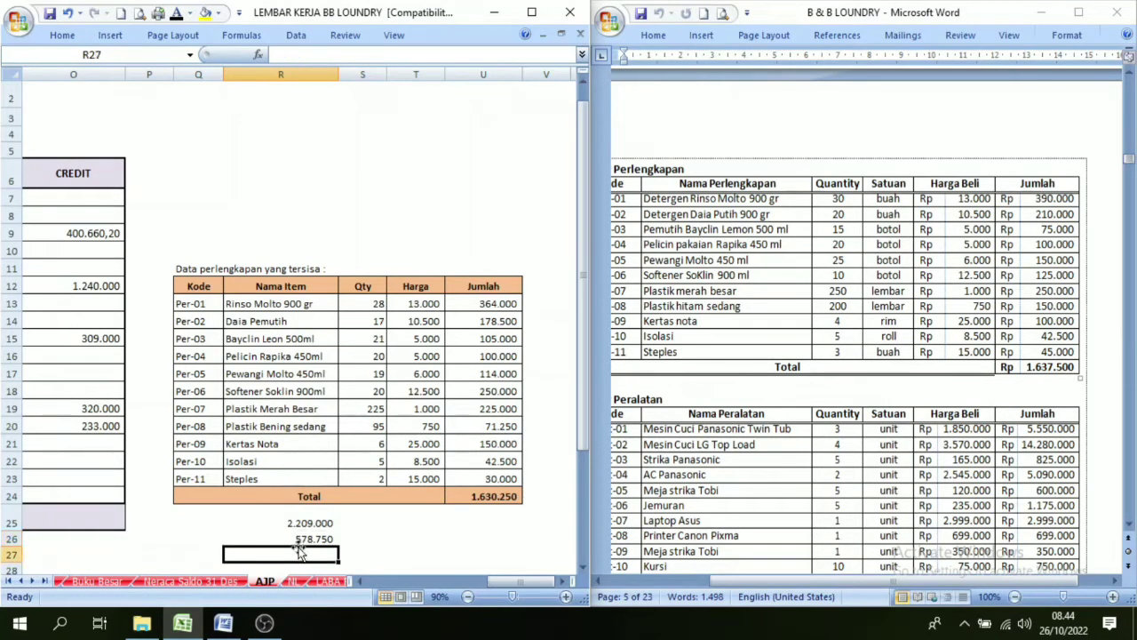
click(303, 539)
- Reveal the hidden date 31 in J22 and the account names Supplies Expense and Supplies in K22:L23 by applying the black font colour
drag(513, 581, 462, 597)
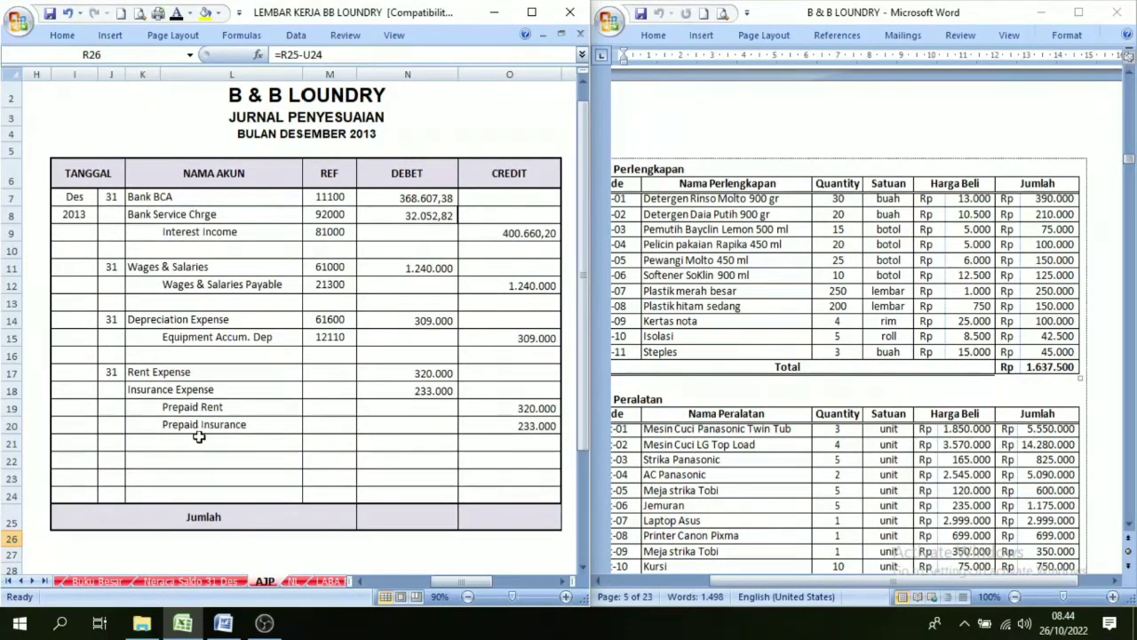
click(105, 457)
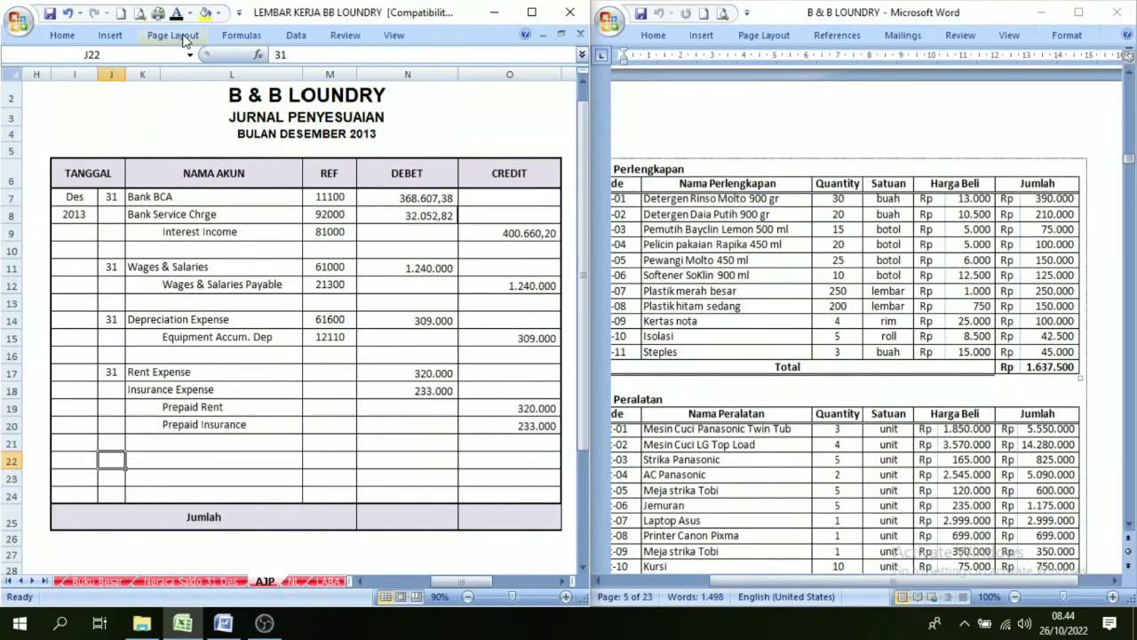
drag(137, 457, 225, 476)
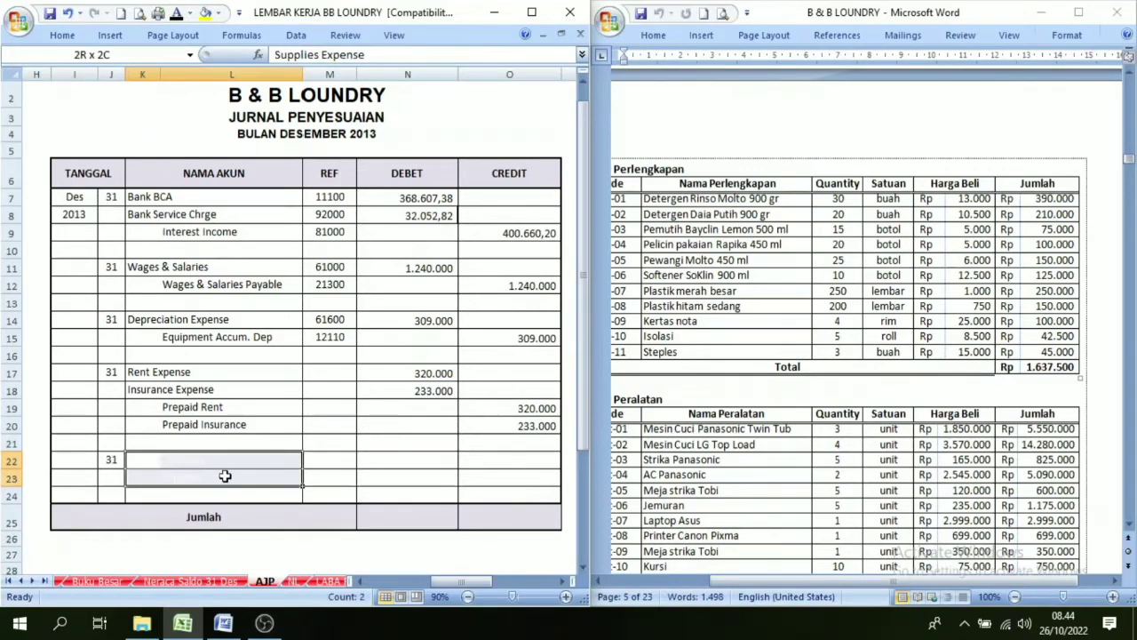
click(176, 13)
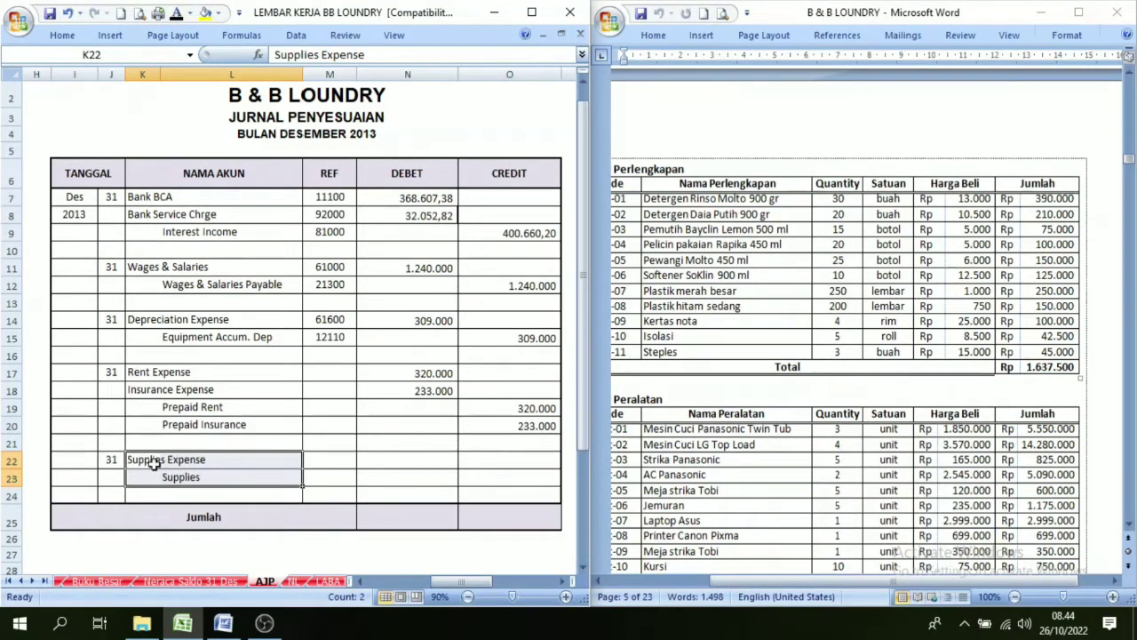
click(201, 481)
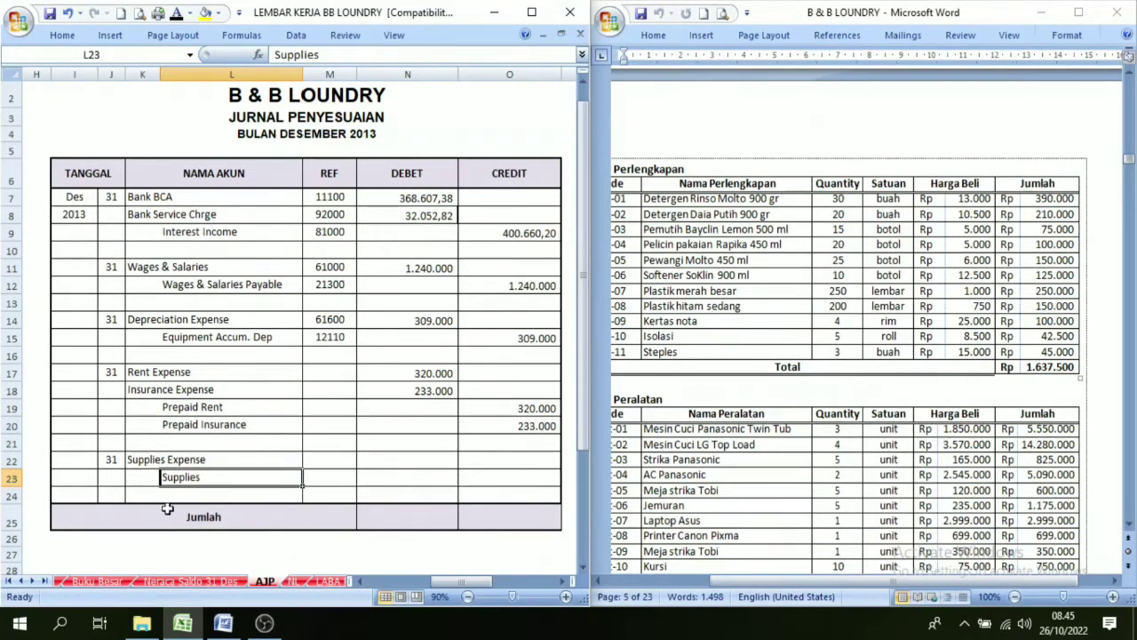
- Check the supplies-used calculation in R25:R26 and reveal the hidden 578750 debit in N22 and credit in O23 with the black font colour
click(405, 462)
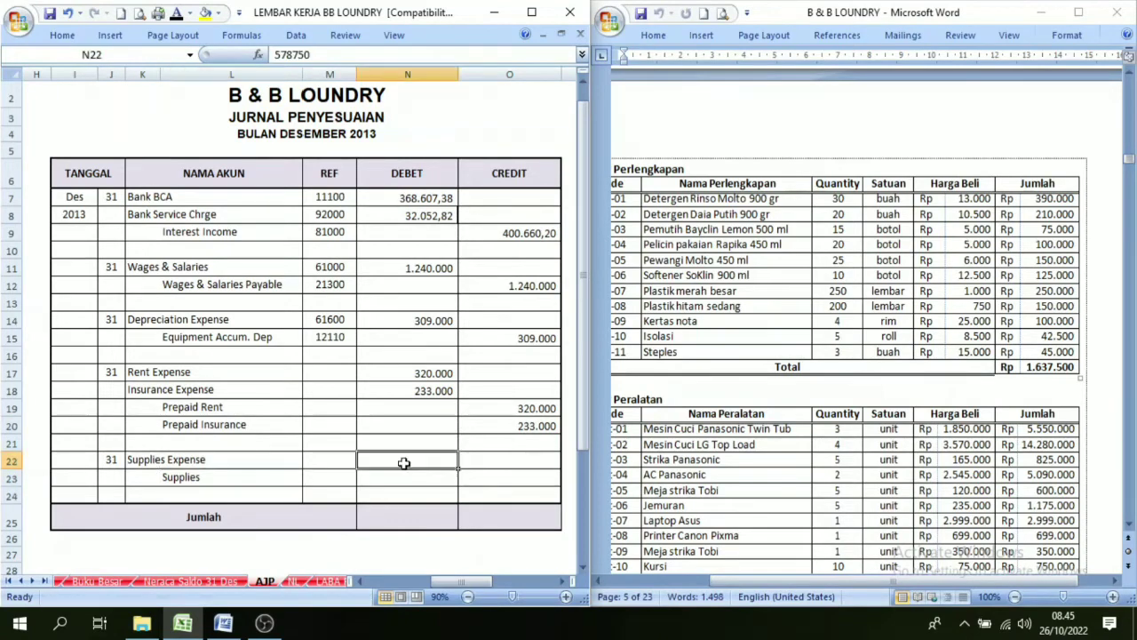
click(562, 580)
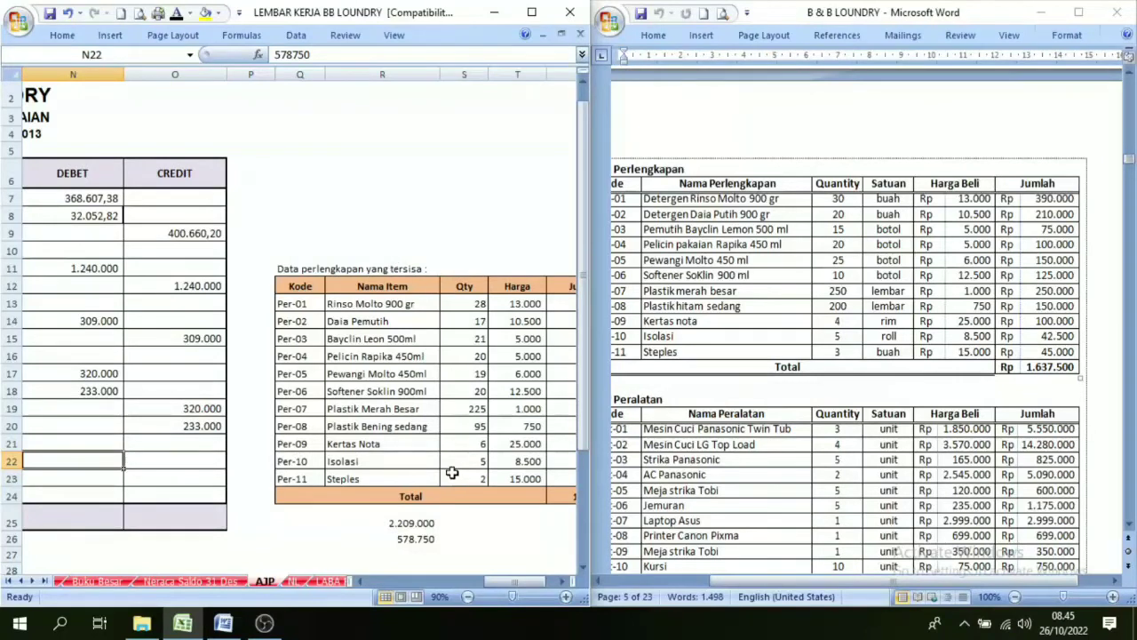
click(414, 524)
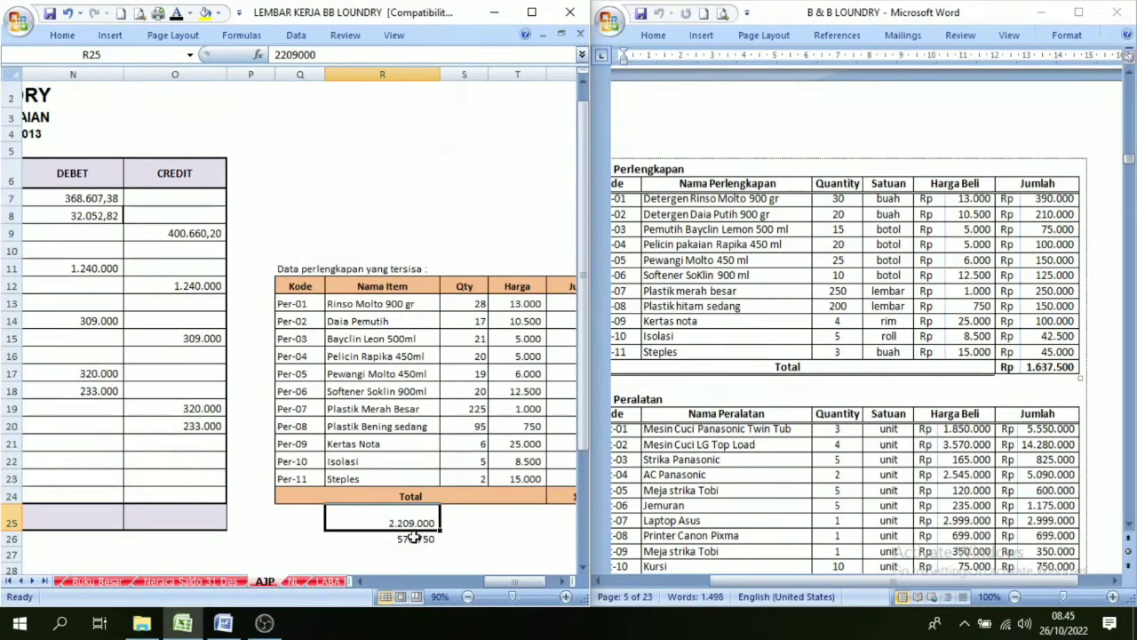
click(409, 537)
click(411, 524)
click(416, 541)
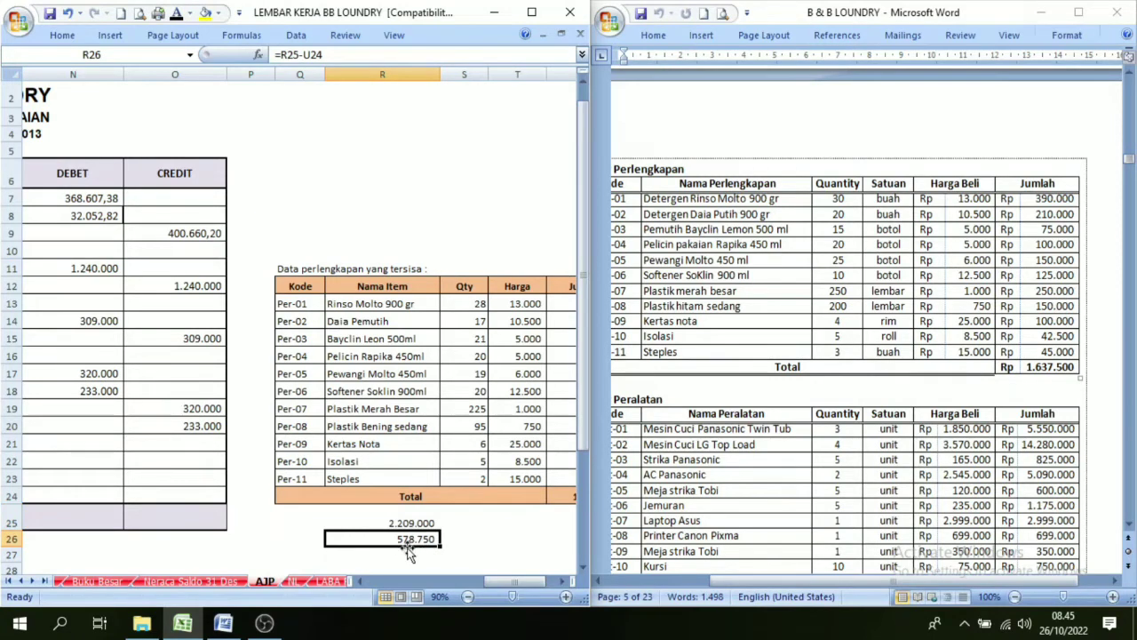
click(563, 581)
click(563, 581)
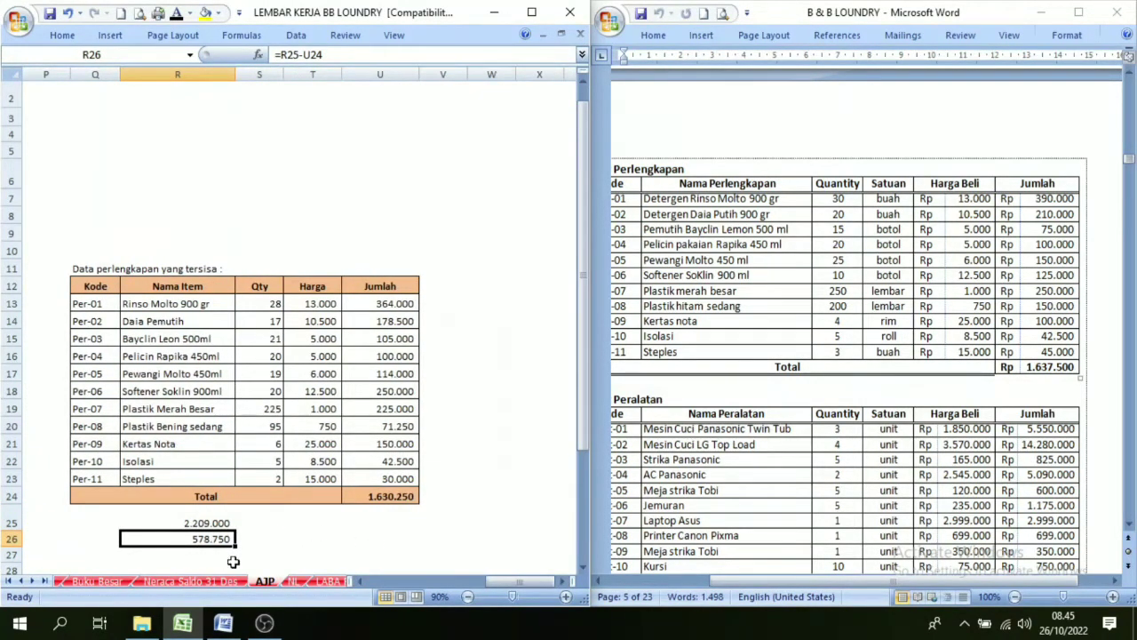
drag(492, 583, 434, 581)
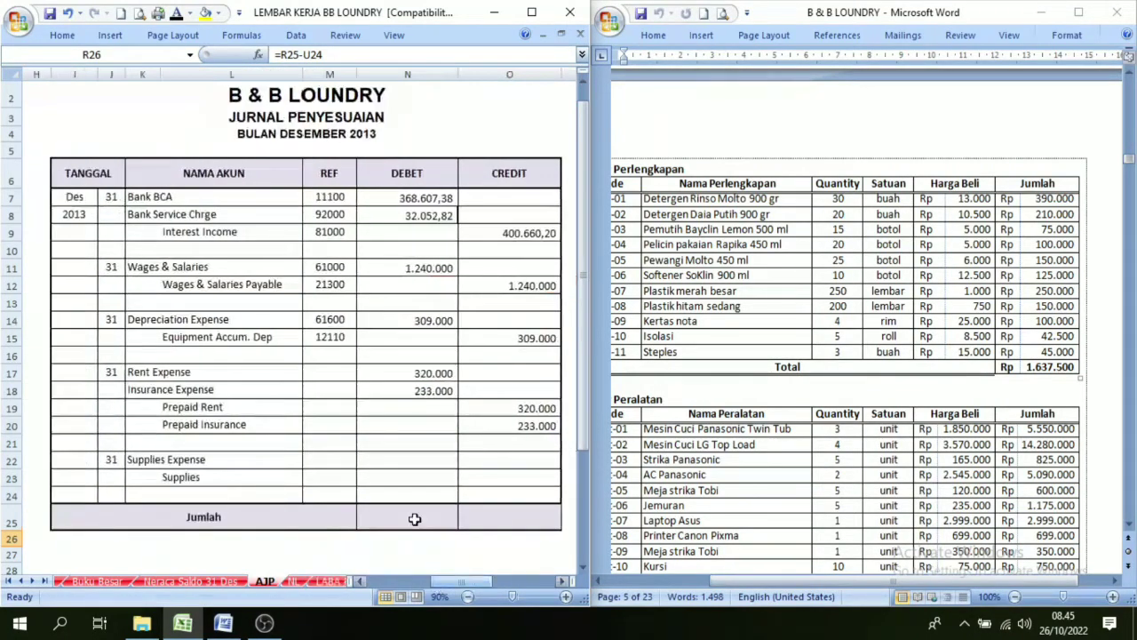
drag(396, 462, 520, 472)
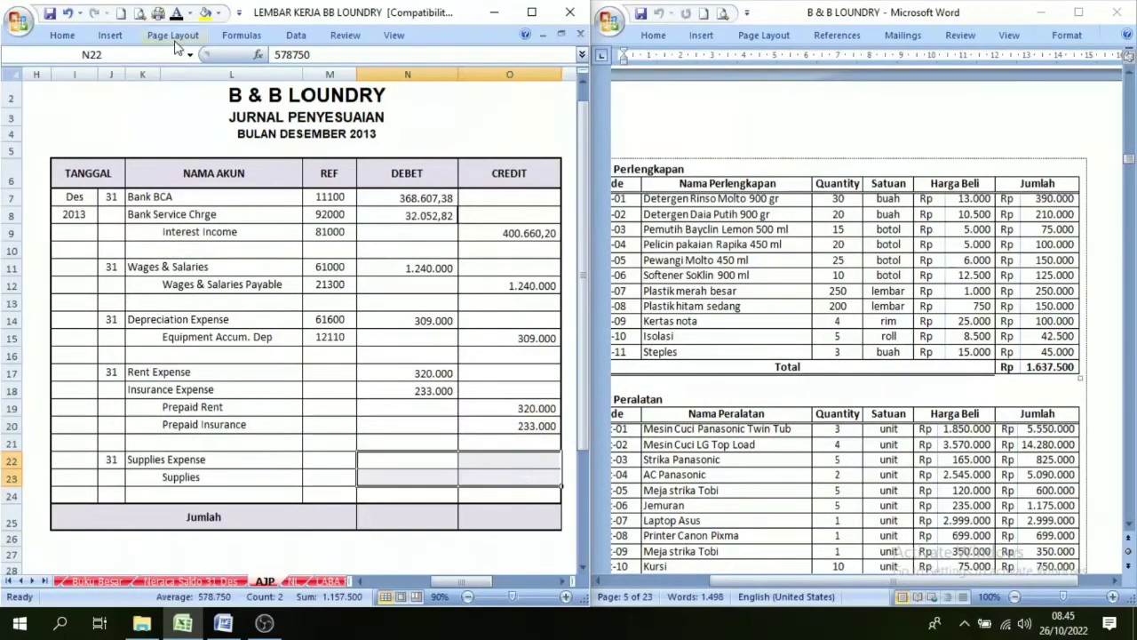
click(177, 15)
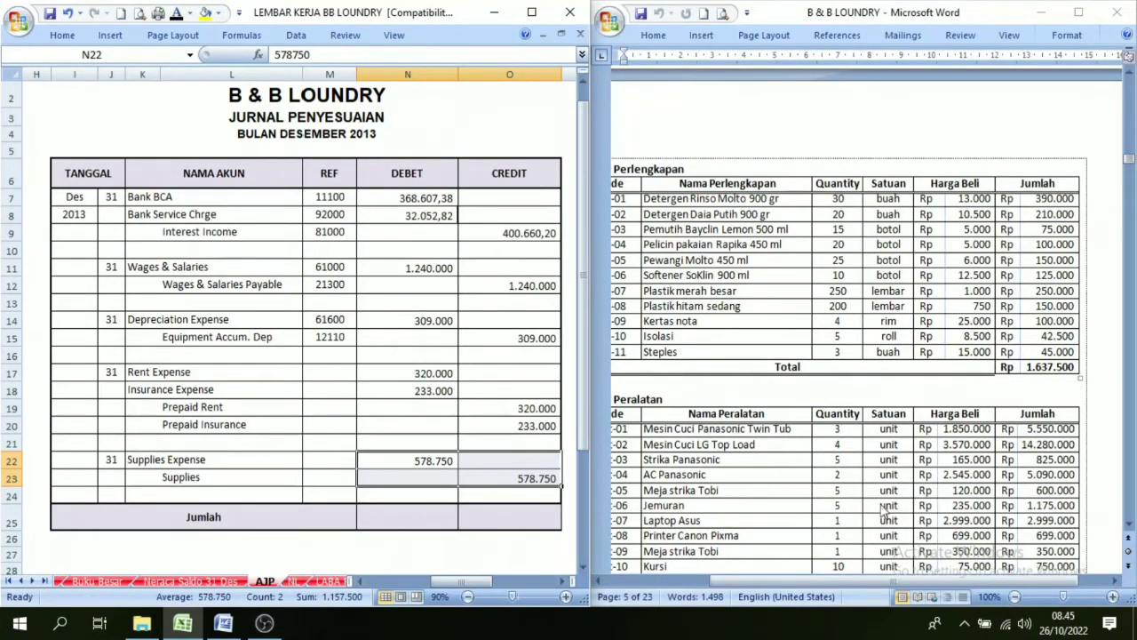
- Switch to the Word document and check the final memorial voucher, Dokumen 36, for any remaining adjustments
scroll(866, 504, down, 2)
drag(1129, 158, 1129, 186)
scroll(1006, 389, up, 3)
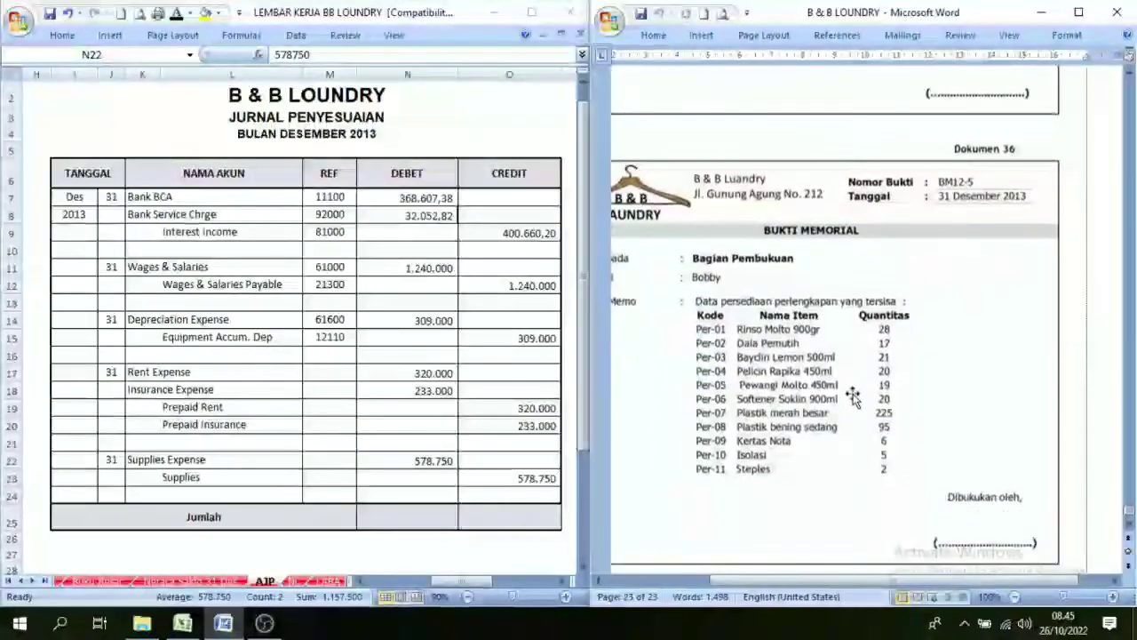
scroll(987, 444, down, 3)
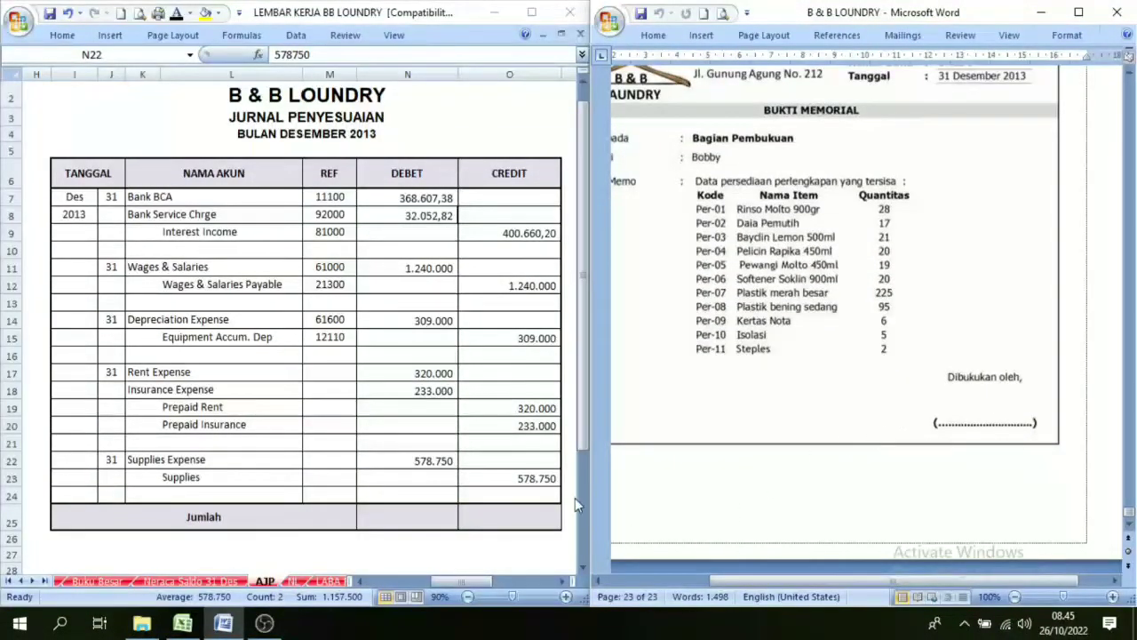
- Maximize the Excel workbook and reveal the hidden debit and credit SUM totals in N25:O25 by applying the black font colour
click(532, 12)
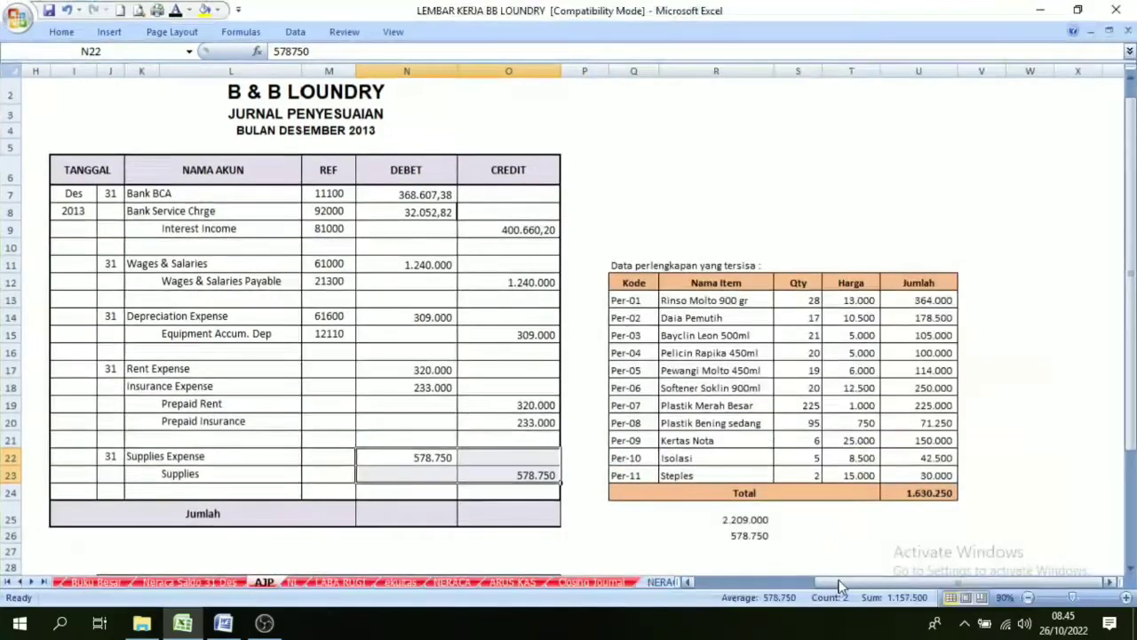
drag(835, 585, 702, 585)
scroll(673, 470, down, 2)
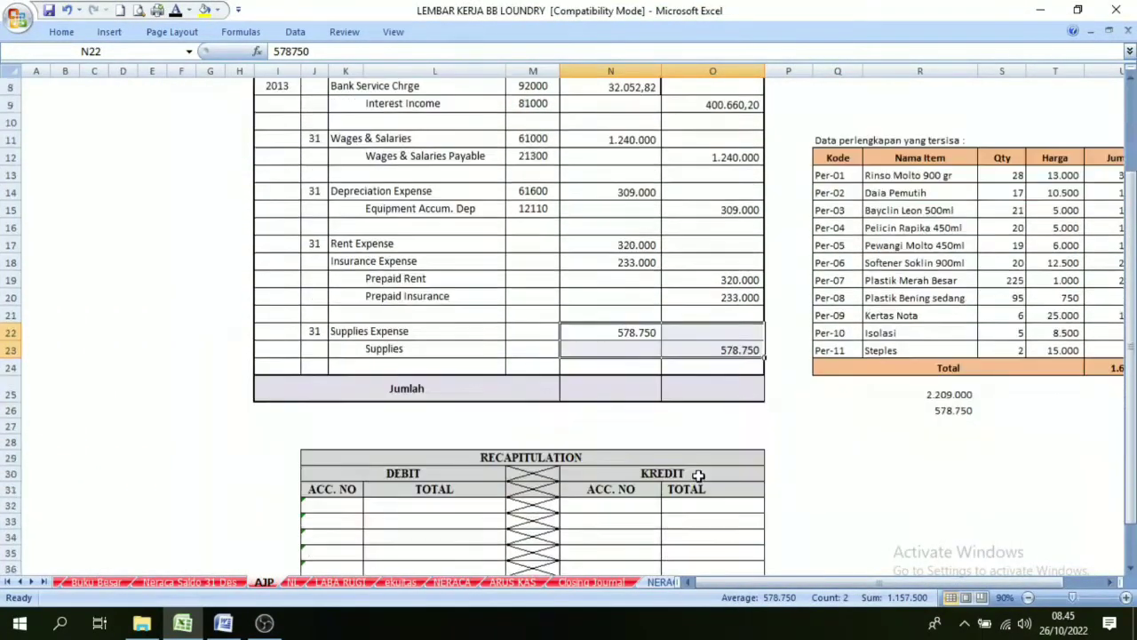
scroll(700, 476, up, 3)
click(313, 210)
drag(342, 221, 666, 438)
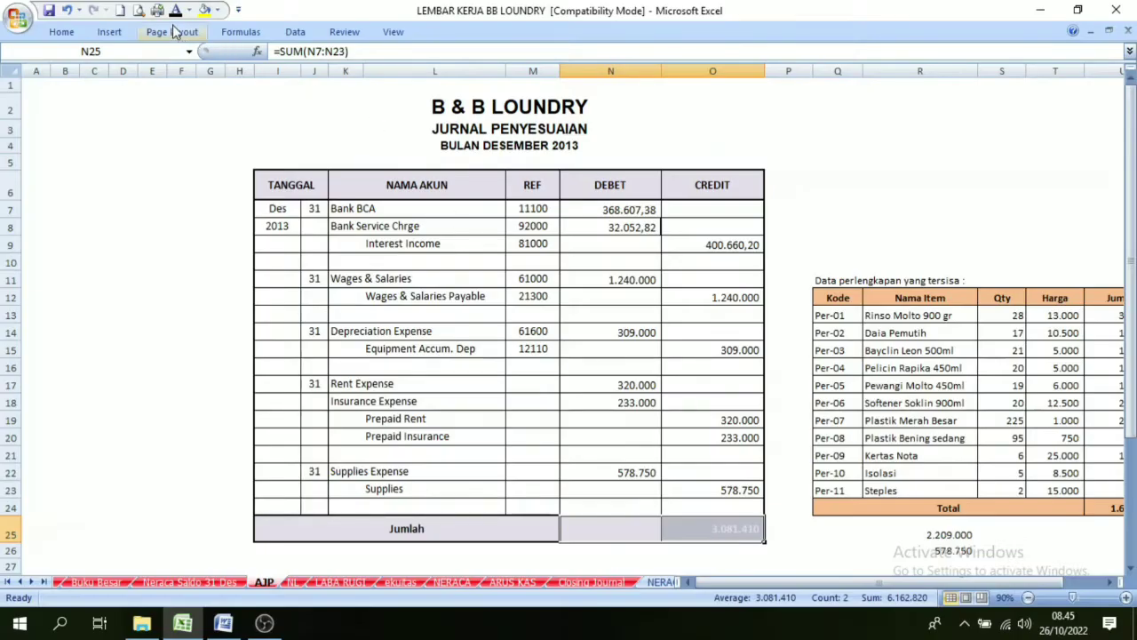
click(175, 10)
- Compare the debit and credit totals in the journal's Jumlah row, N25 and O25
scroll(665, 454, down, 3)
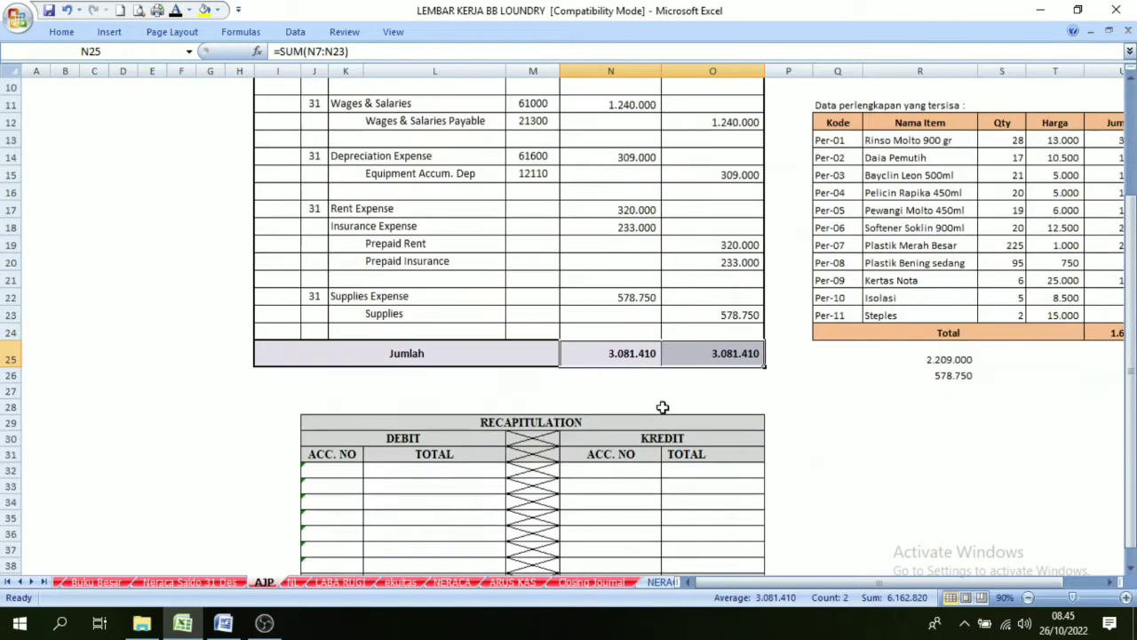
click(694, 357)
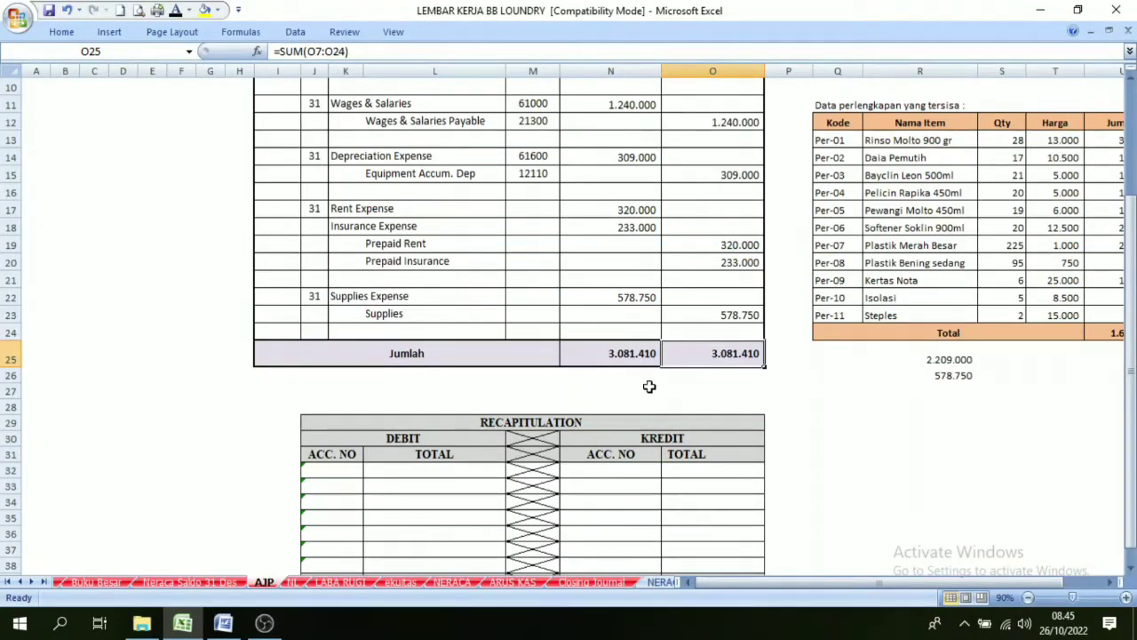
click(668, 336)
click(656, 354)
click(715, 355)
click(681, 354)
click(627, 353)
click(708, 356)
scroll(665, 333, up, 3)
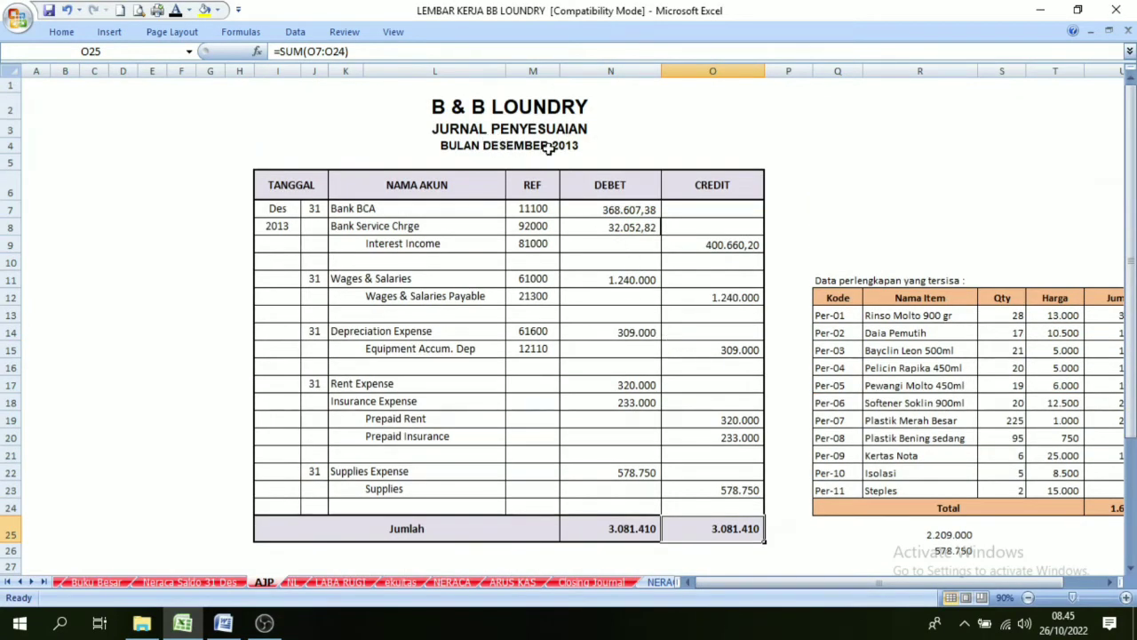
click(634, 197)
click(727, 192)
click(622, 191)
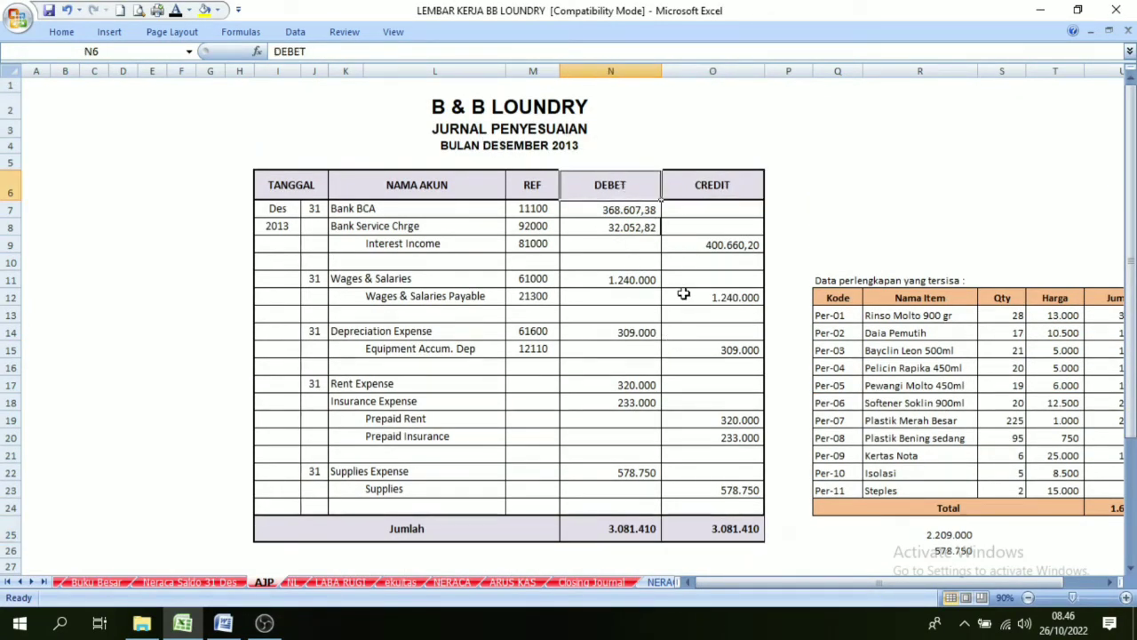
- Reveal the hidden REF account codes in M17:M23, 61500, 61300, 11800, 11700, 61100 and 11600, by applying the black font colour
drag(524, 383, 536, 497)
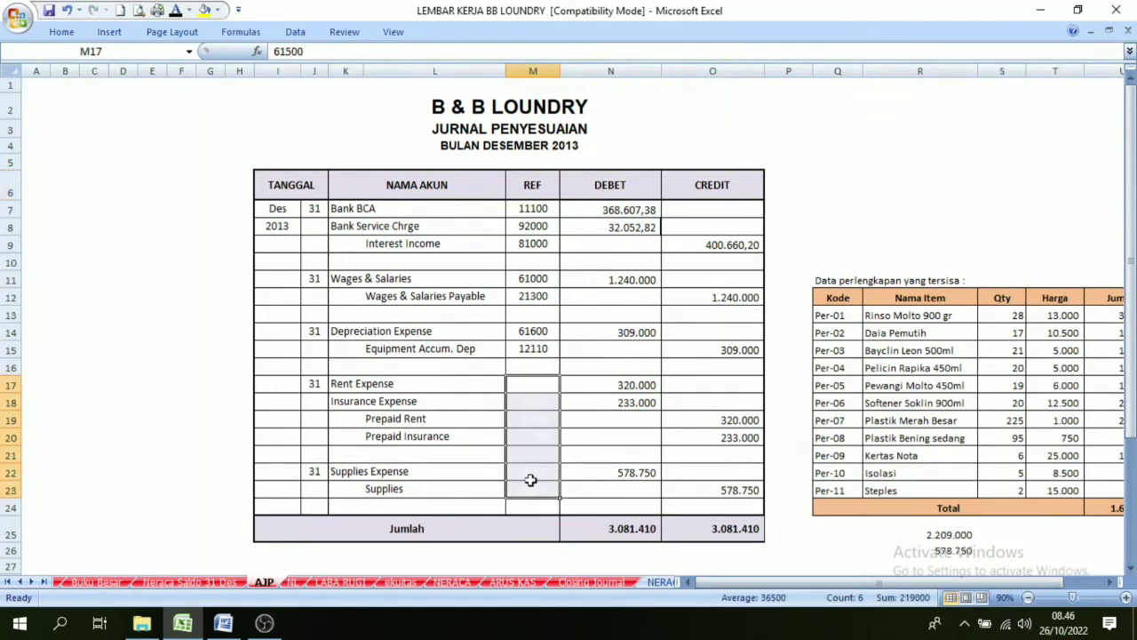
click(175, 10)
click(751, 453)
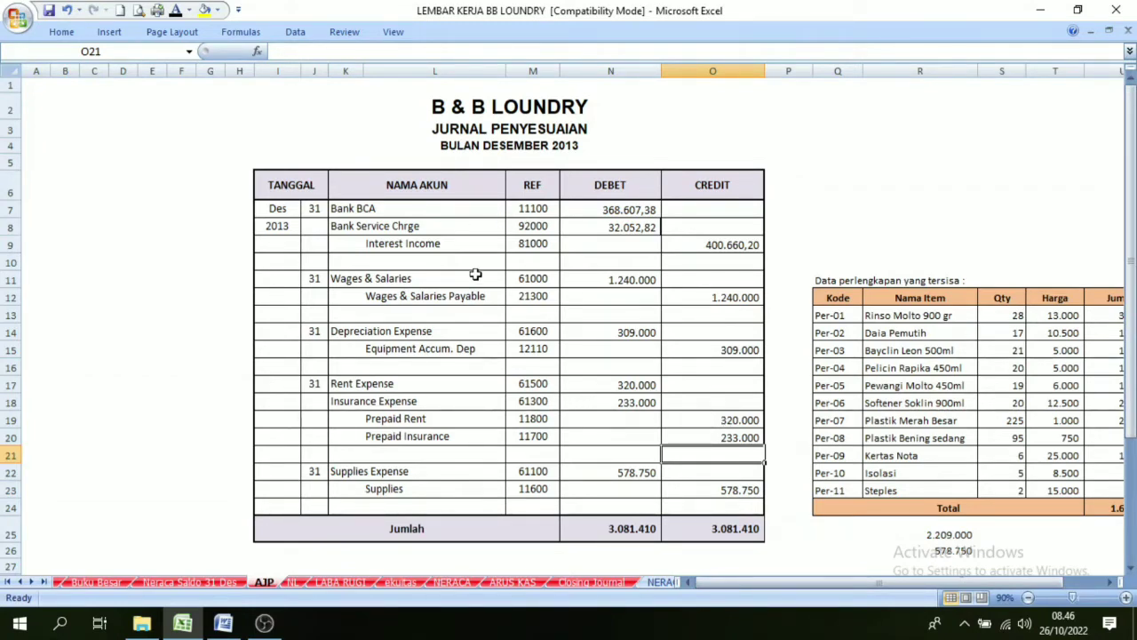
- Examine the RECAPITULATION table below the journal and the DEBET entries that feed its debit side
scroll(608, 399, down, 1)
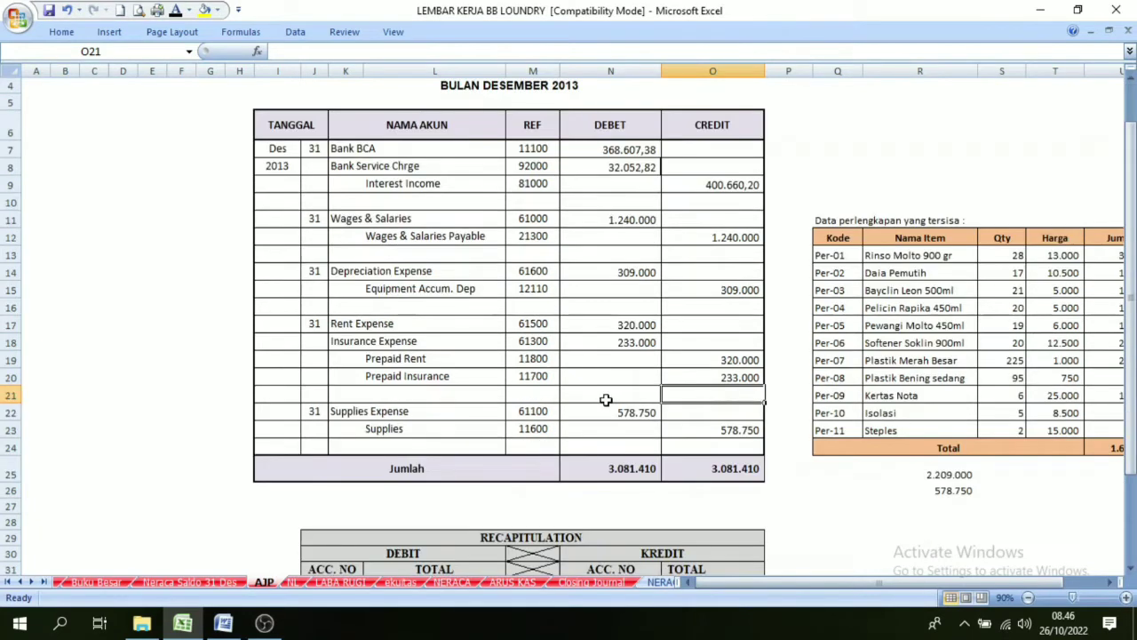
scroll(533, 484, down, 3)
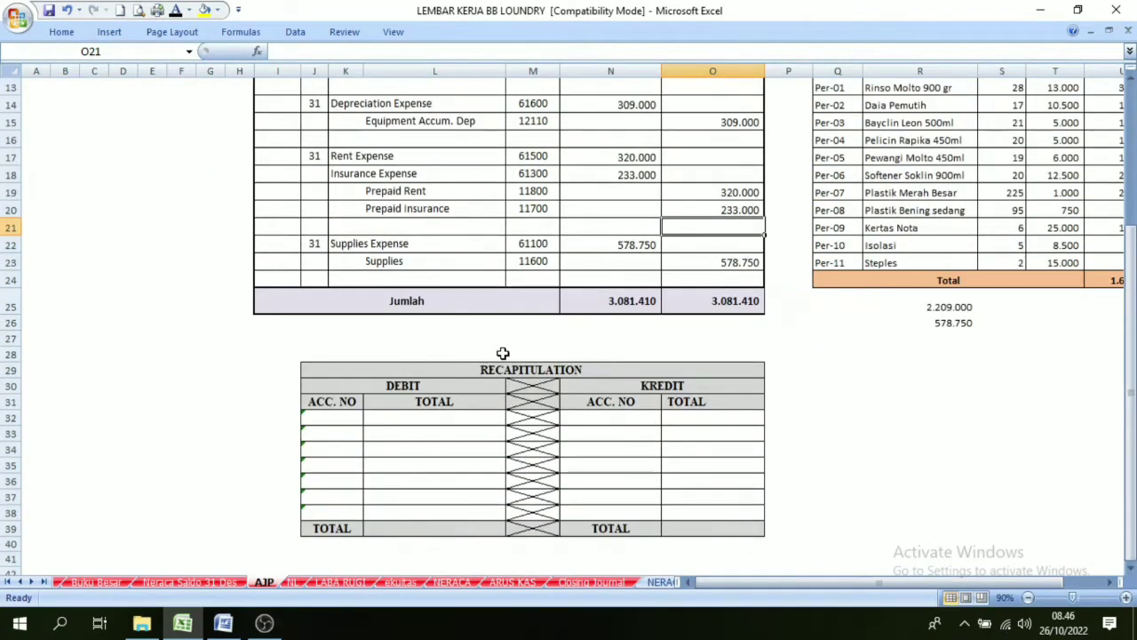
scroll(507, 355, up, 2)
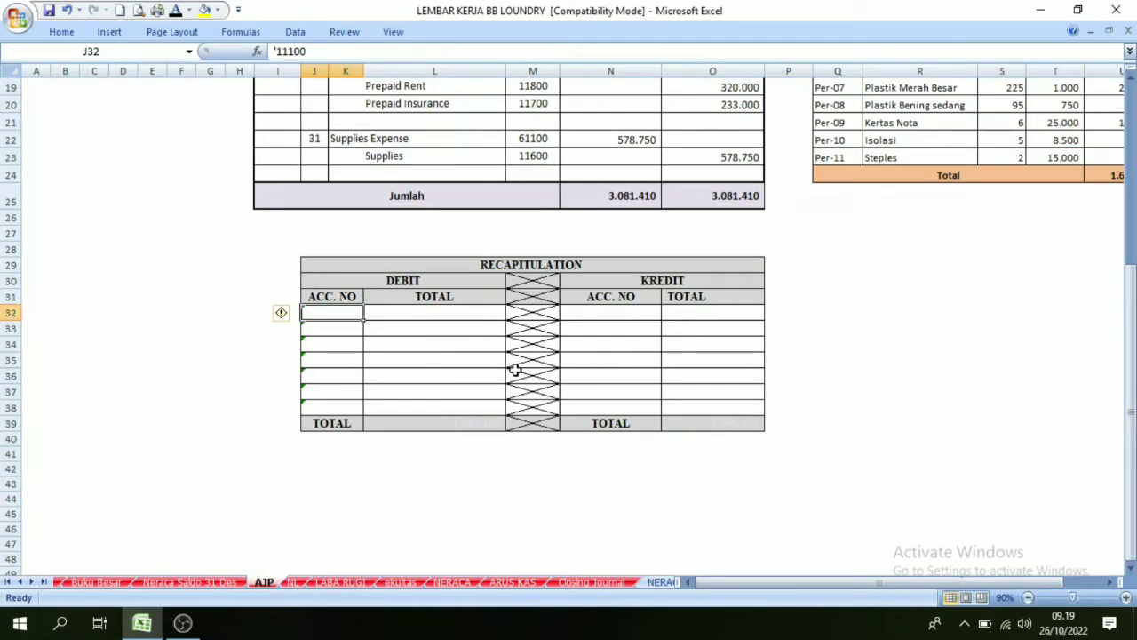
scroll(511, 346, up, 1)
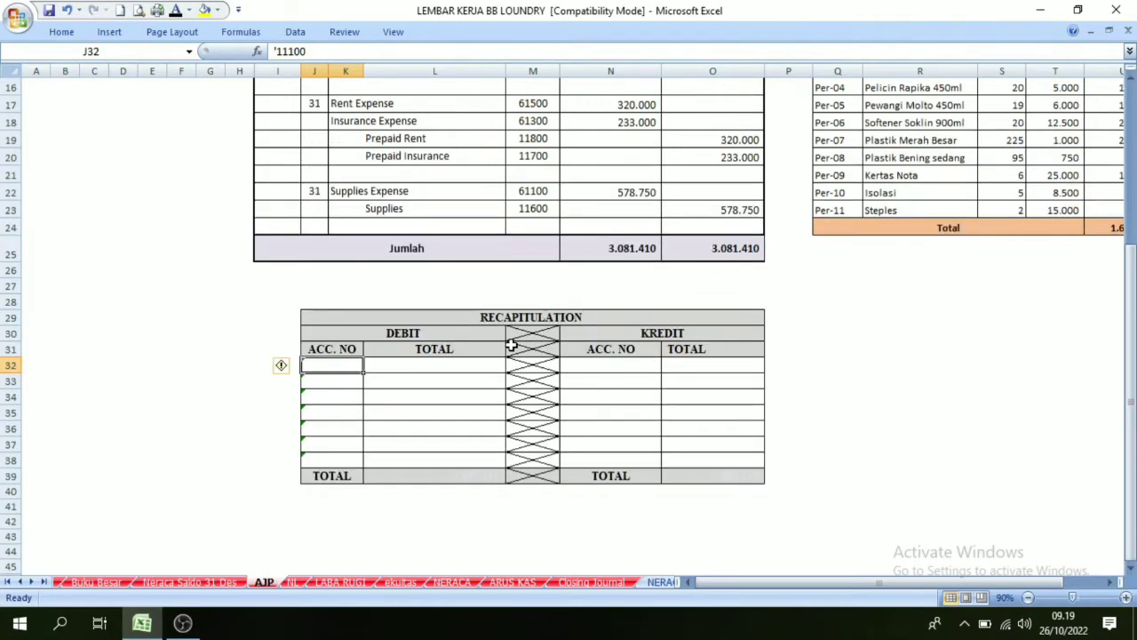
scroll(499, 360, up, 2)
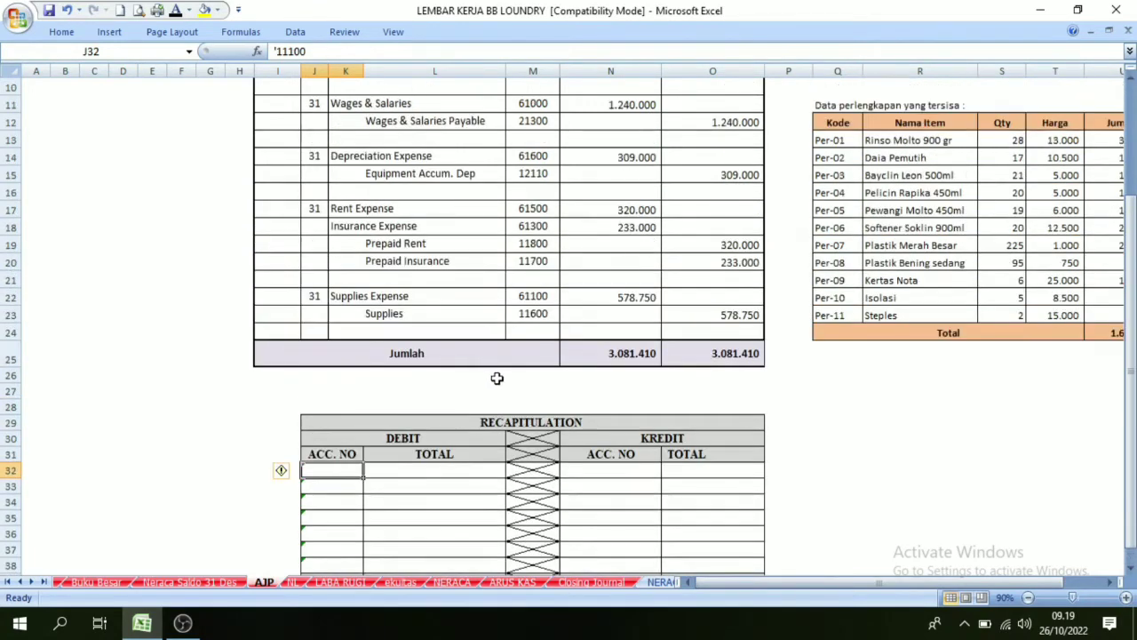
scroll(501, 396, up, 3)
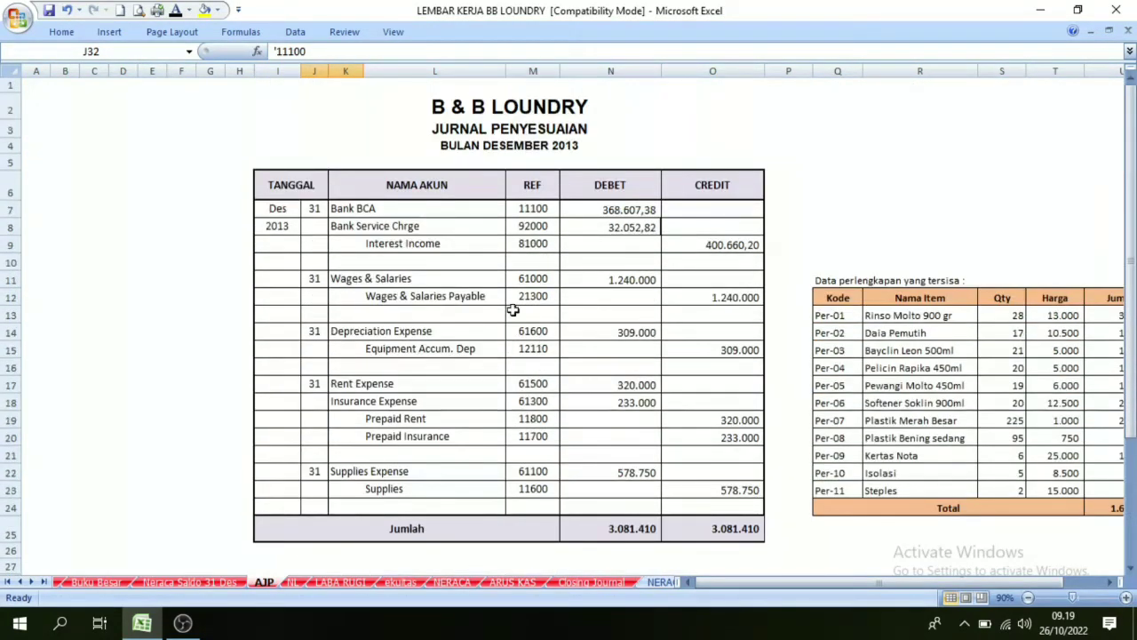
click(608, 187)
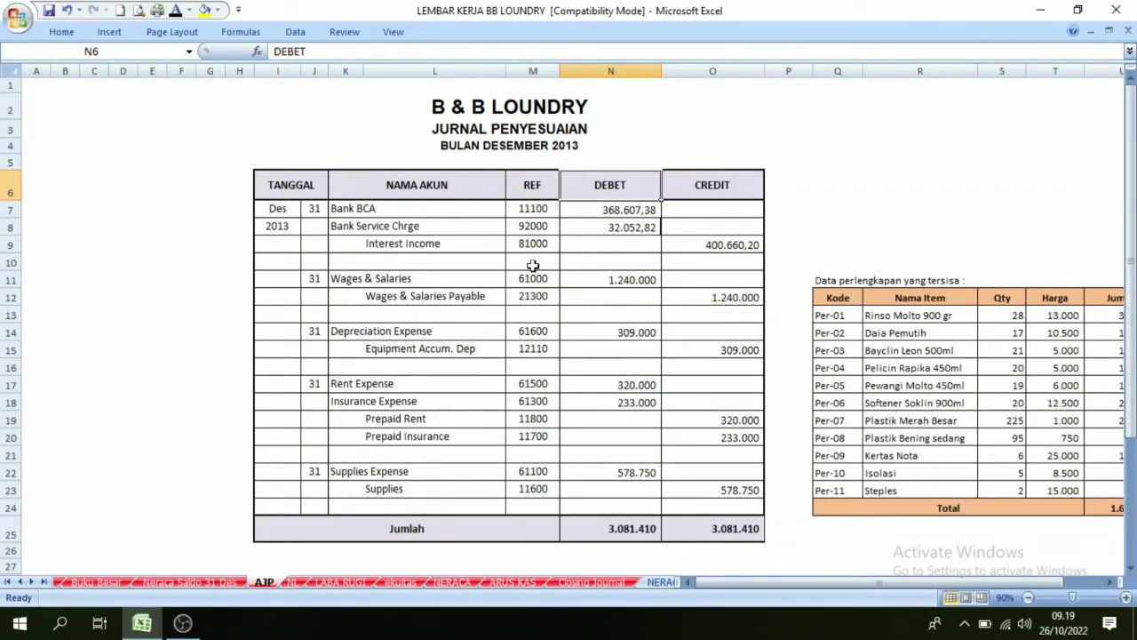
- Colour the REF codes of the debited accounts red in M7:M8, M11, M14, M17:M18 and M22
drag(533, 210, 531, 229)
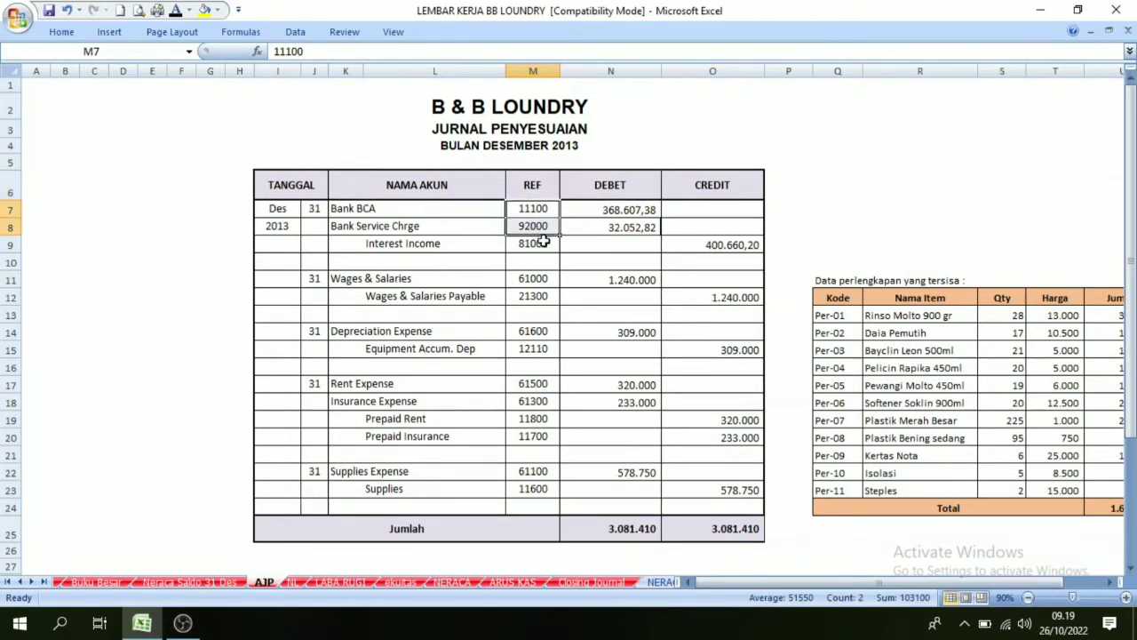
click(188, 13)
click(196, 146)
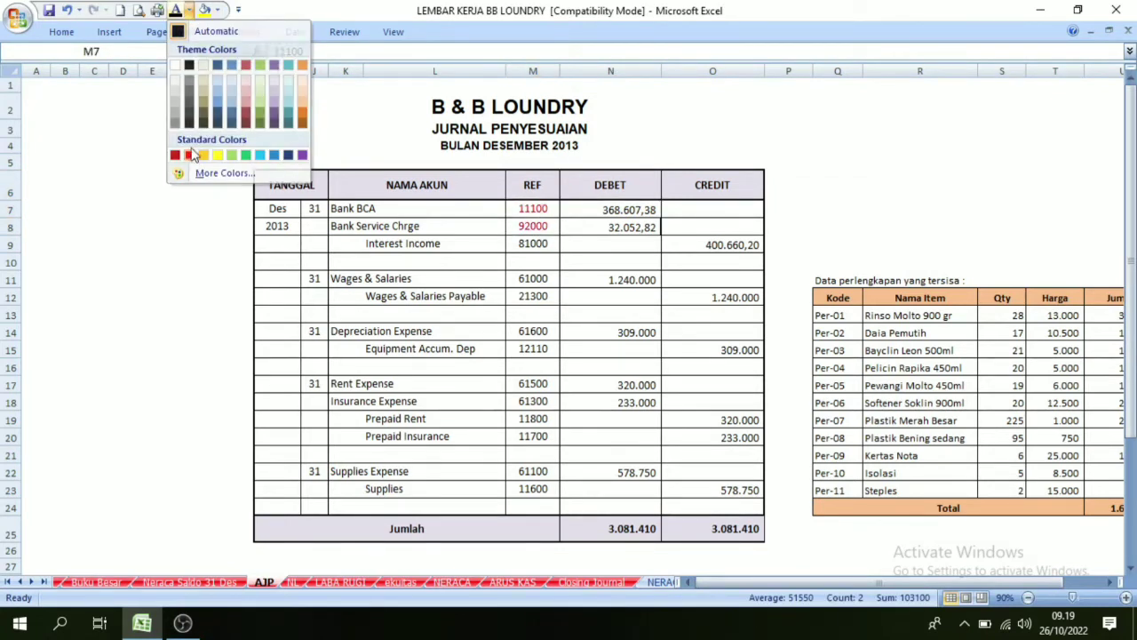
click(533, 279)
click(176, 10)
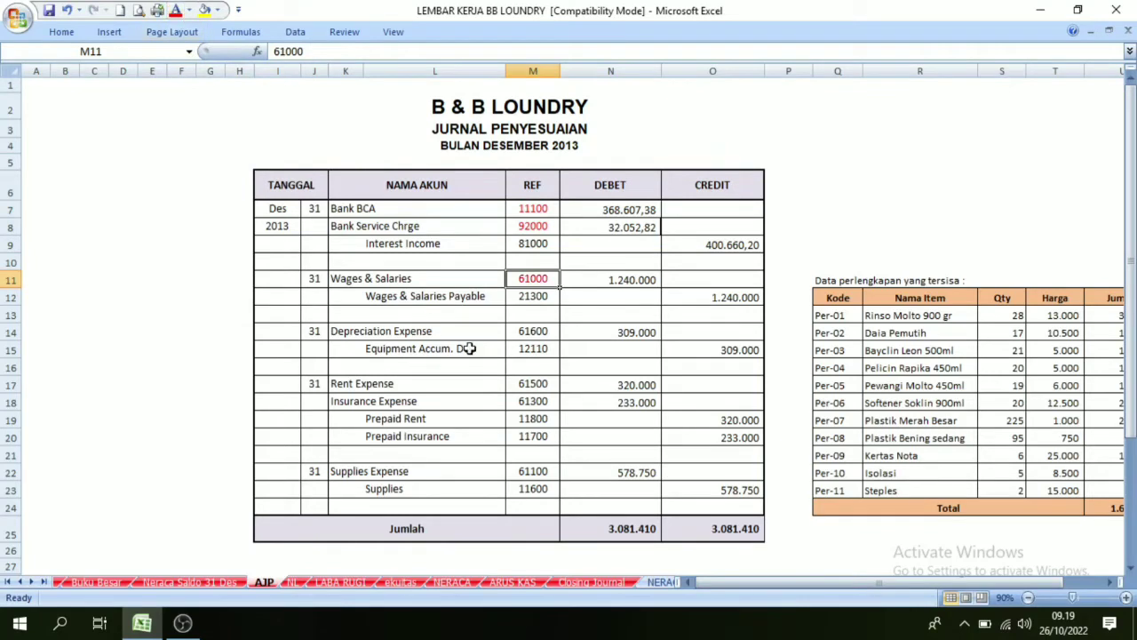
click(536, 332)
click(176, 10)
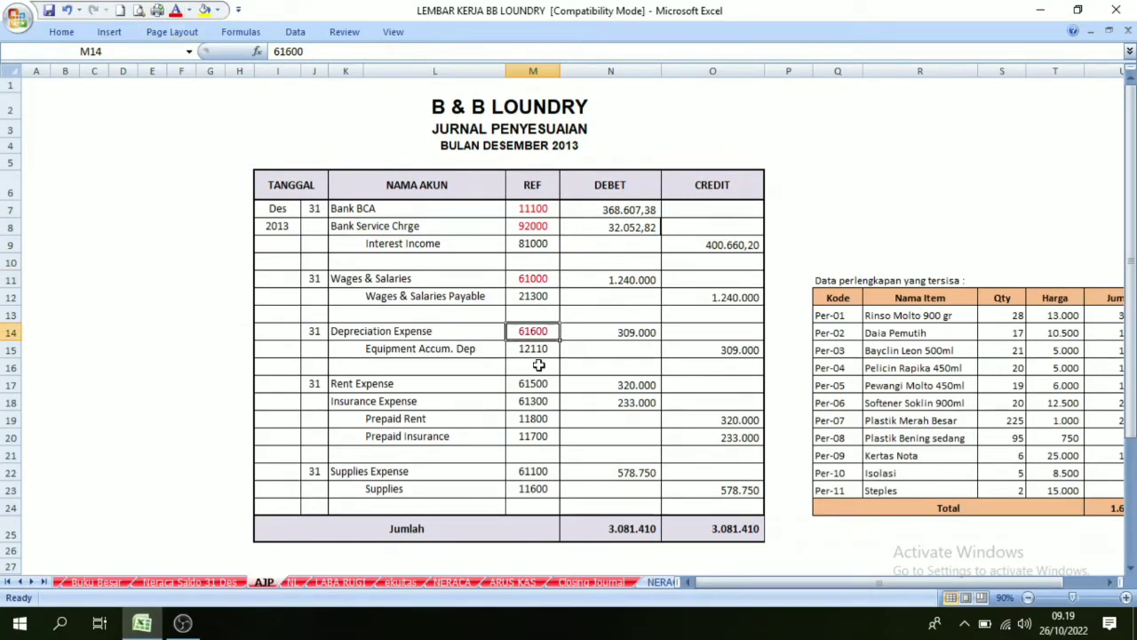
drag(537, 383, 533, 400)
click(176, 10)
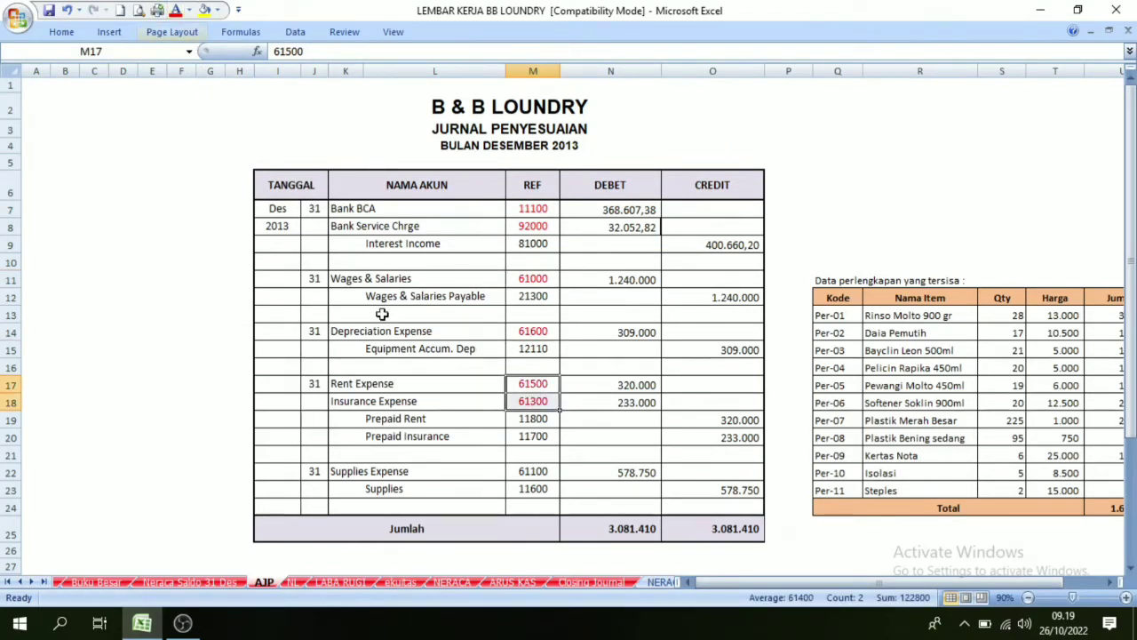
click(535, 468)
click(176, 10)
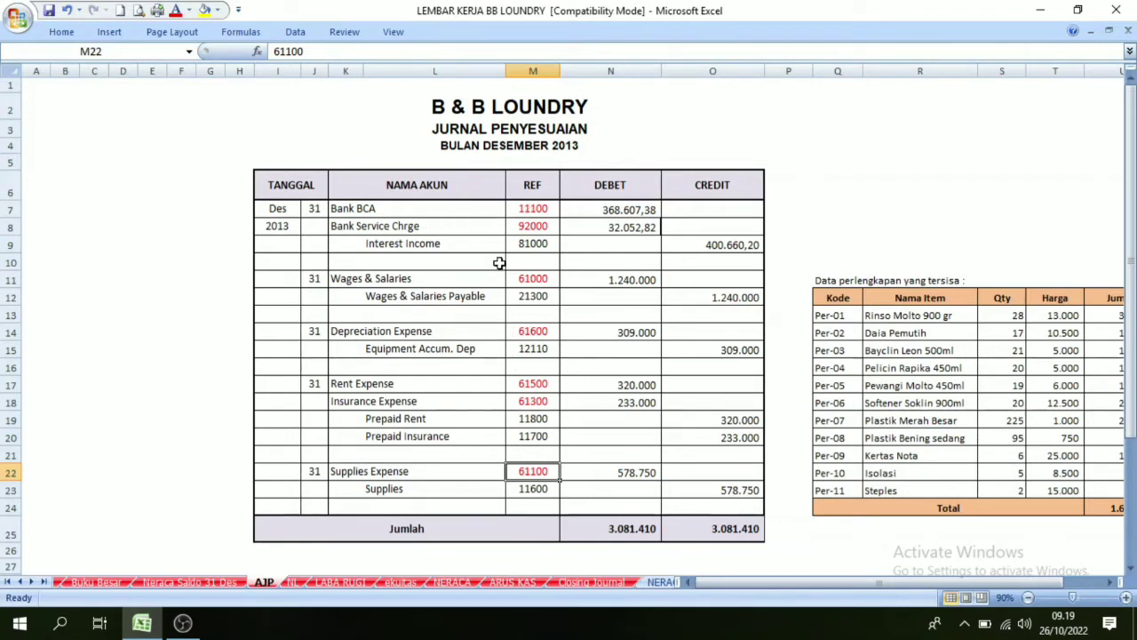
- Reveal the hidden debit ACC. NO codes in J32:J38, 11100 through 92000, by applying the automatic black font colour
scroll(524, 409, down, 1)
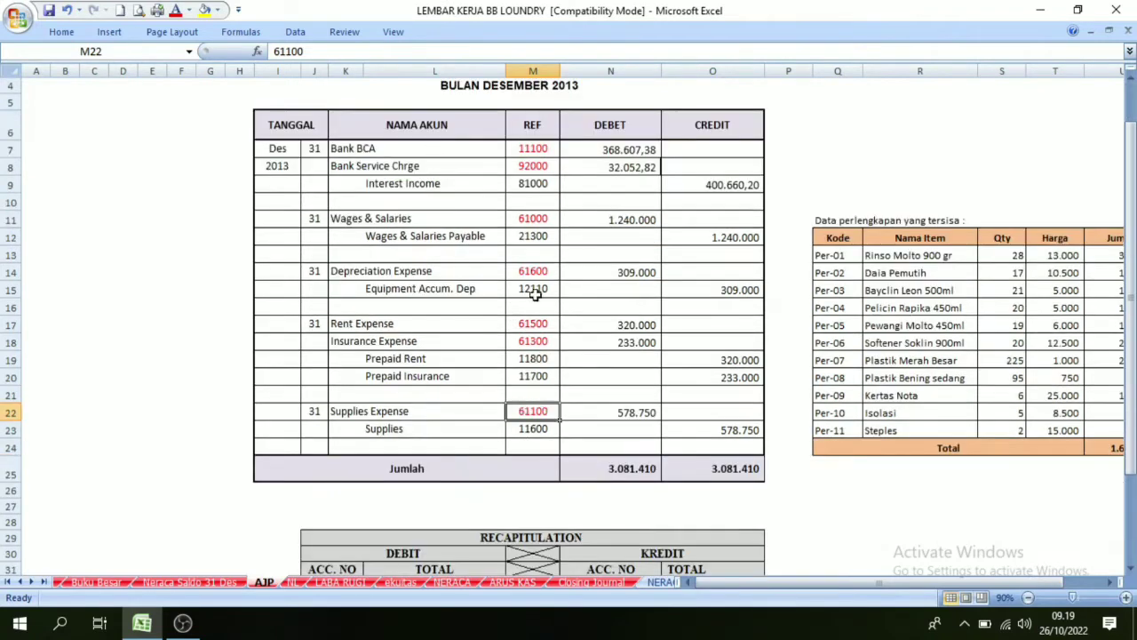
scroll(502, 479, down, 2)
scroll(497, 480, down, 1)
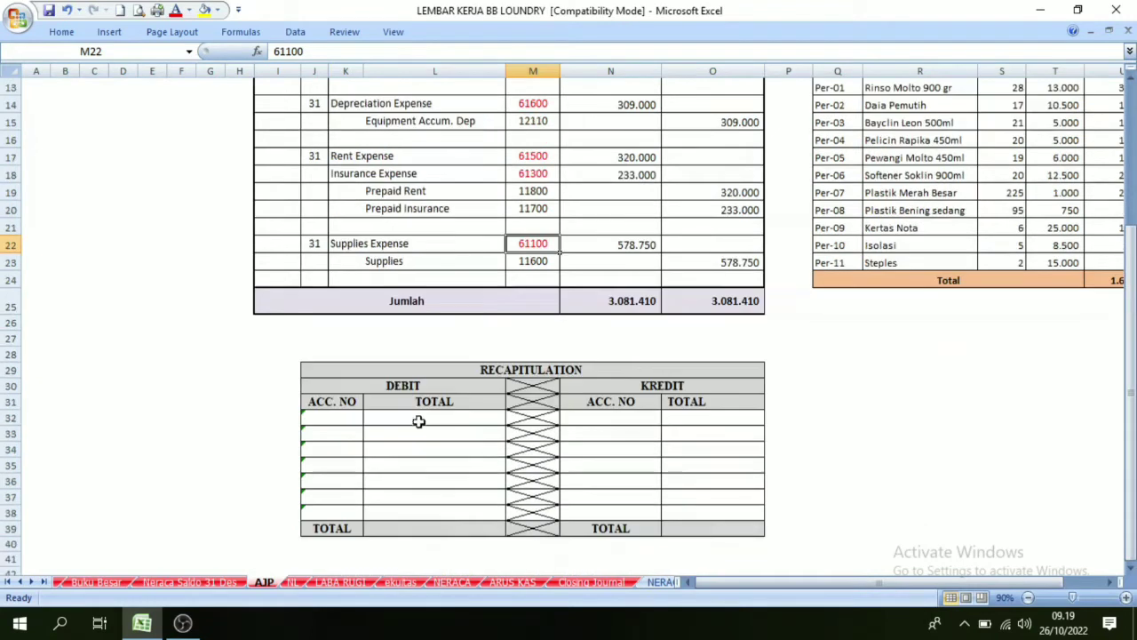
drag(338, 420, 345, 511)
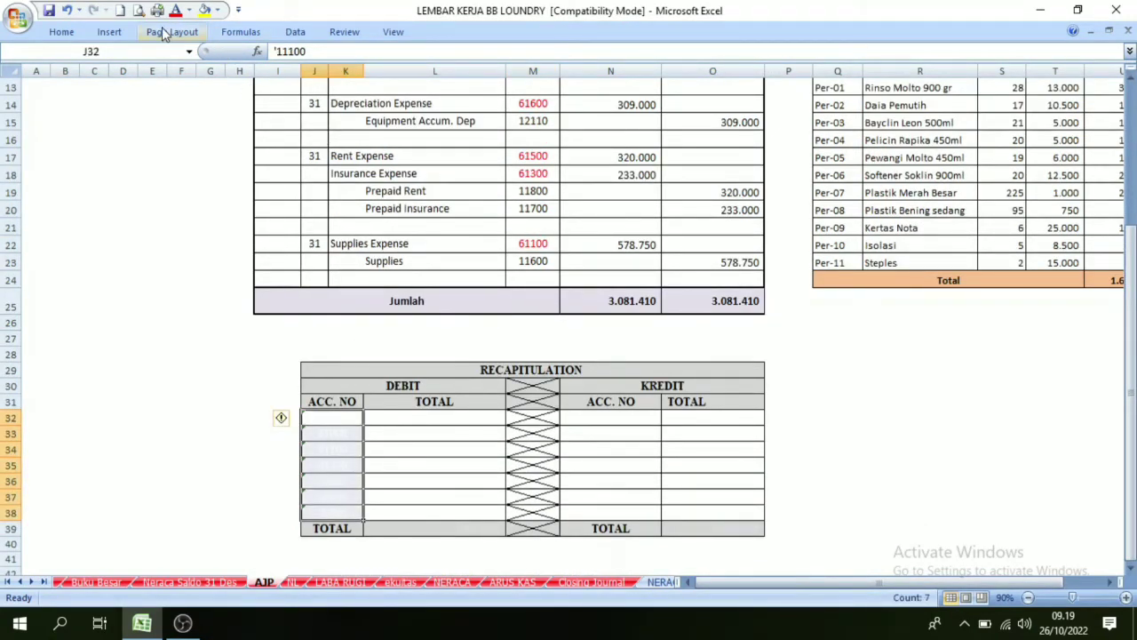
click(190, 10)
click(200, 28)
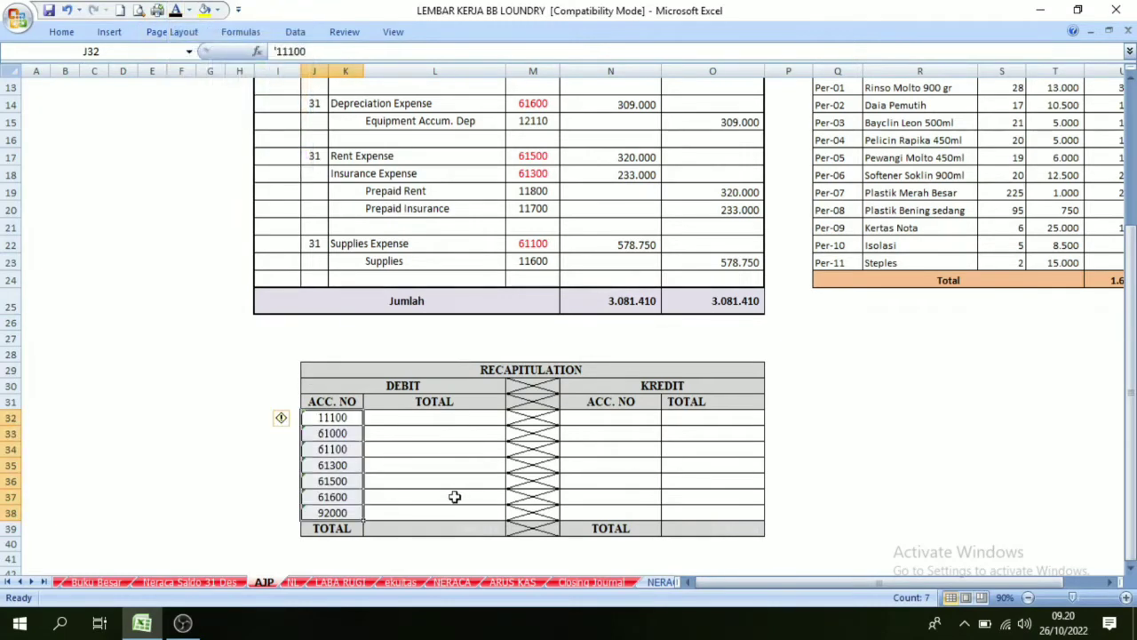
- Match the journal's red debit REF codes against the ascending debit ACC. NO list in the recapitulation
click(421, 464)
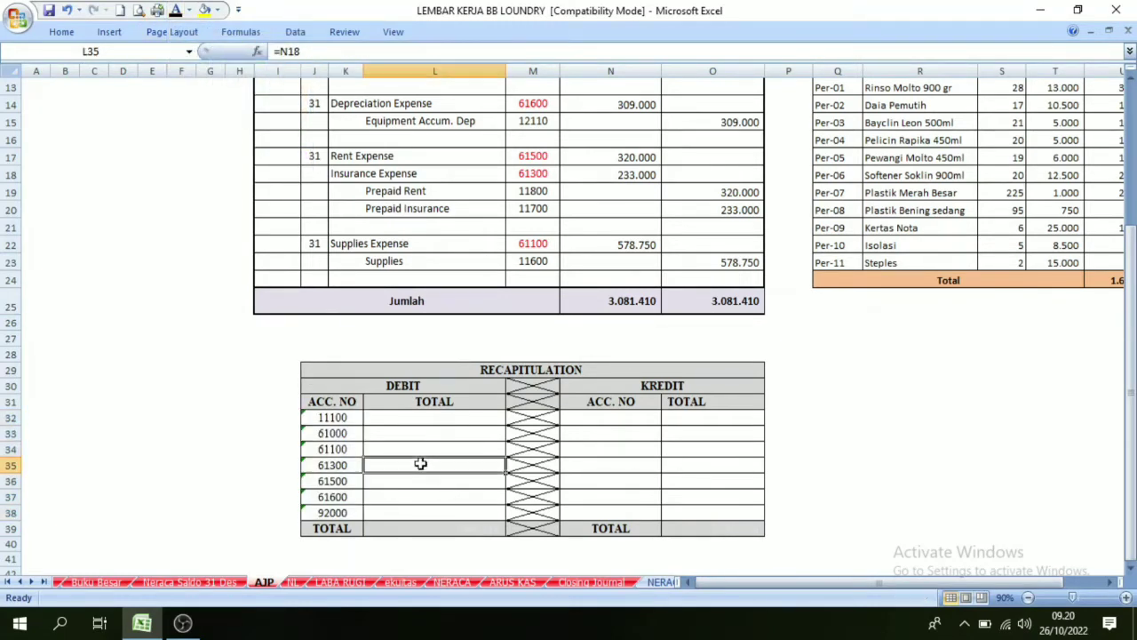
click(532, 243)
click(533, 175)
click(533, 157)
click(531, 103)
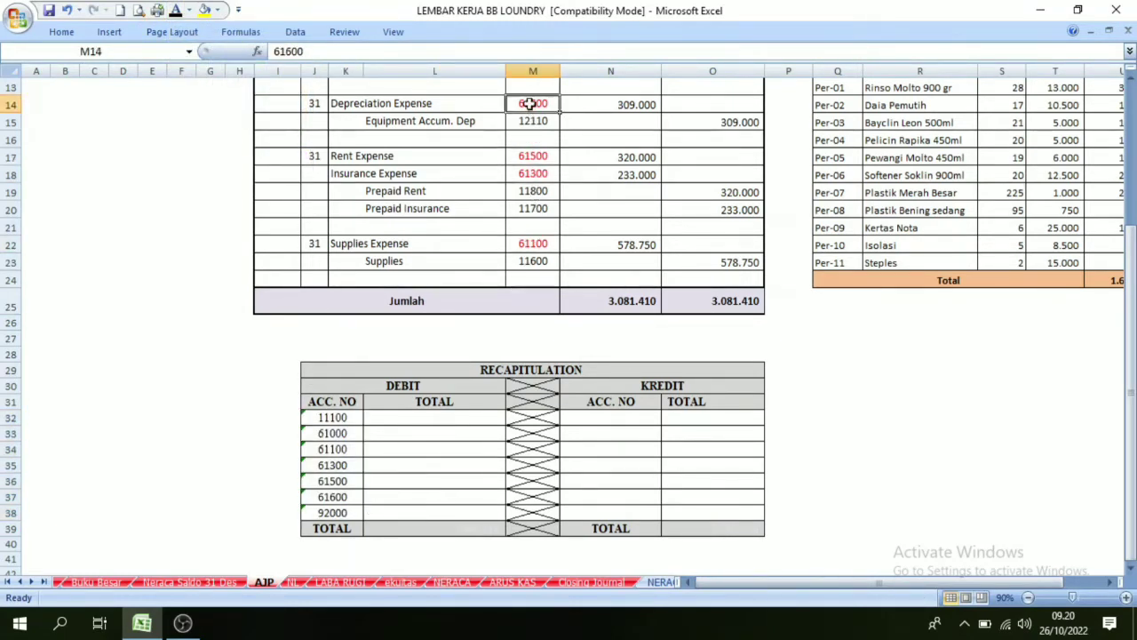
scroll(531, 103, up, 4)
click(530, 277)
click(532, 224)
click(531, 208)
scroll(435, 389, down, 6)
click(325, 313)
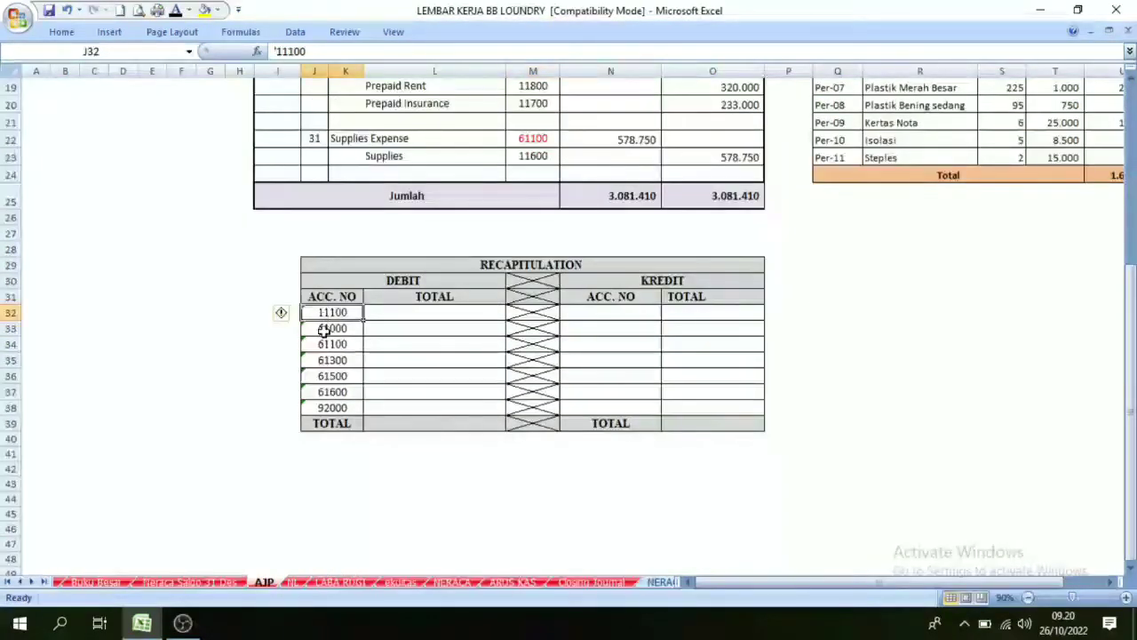
click(327, 345)
click(328, 359)
click(330, 376)
click(333, 392)
click(333, 406)
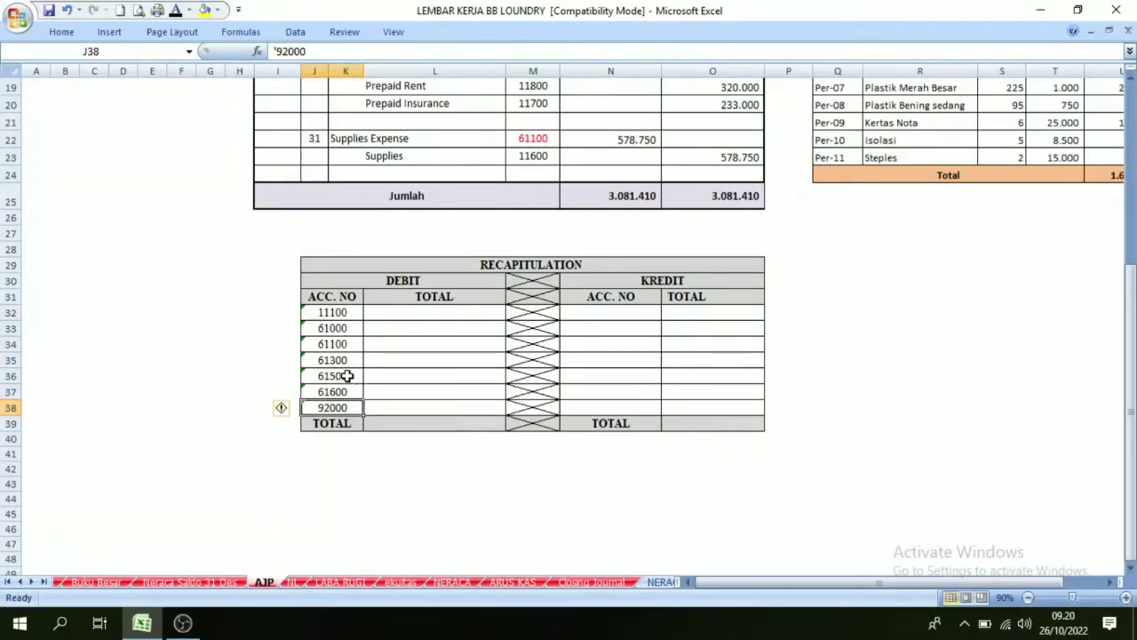
- Check account 11100's debit amount in N7 and reveal its linked recapitulation total in L32 with the black font colour
scroll(342, 359, up, 1)
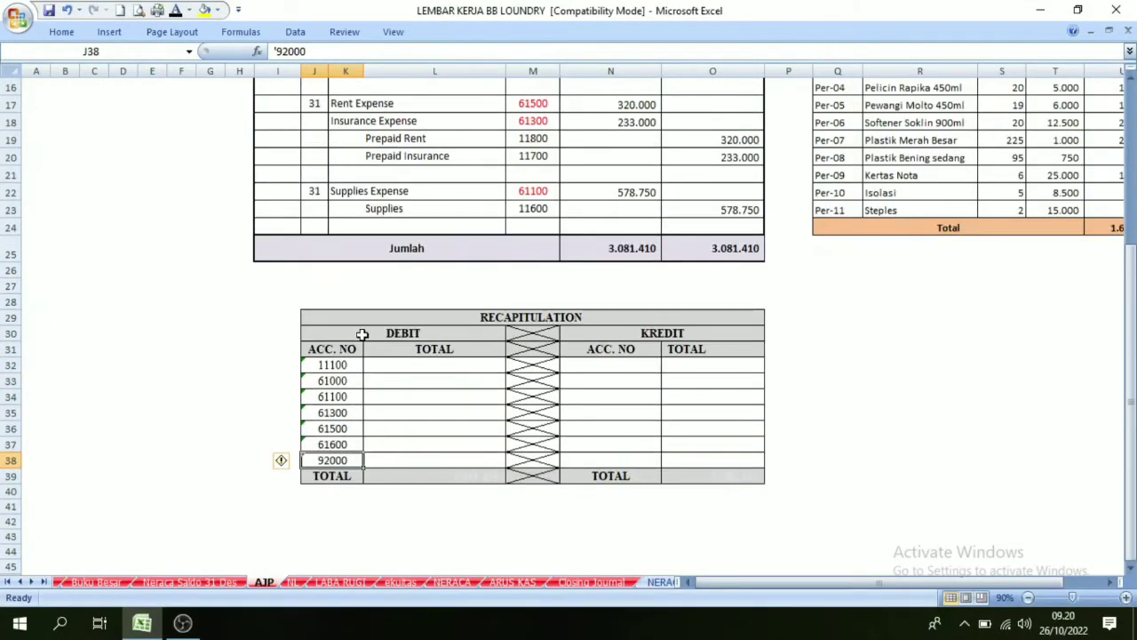
click(403, 366)
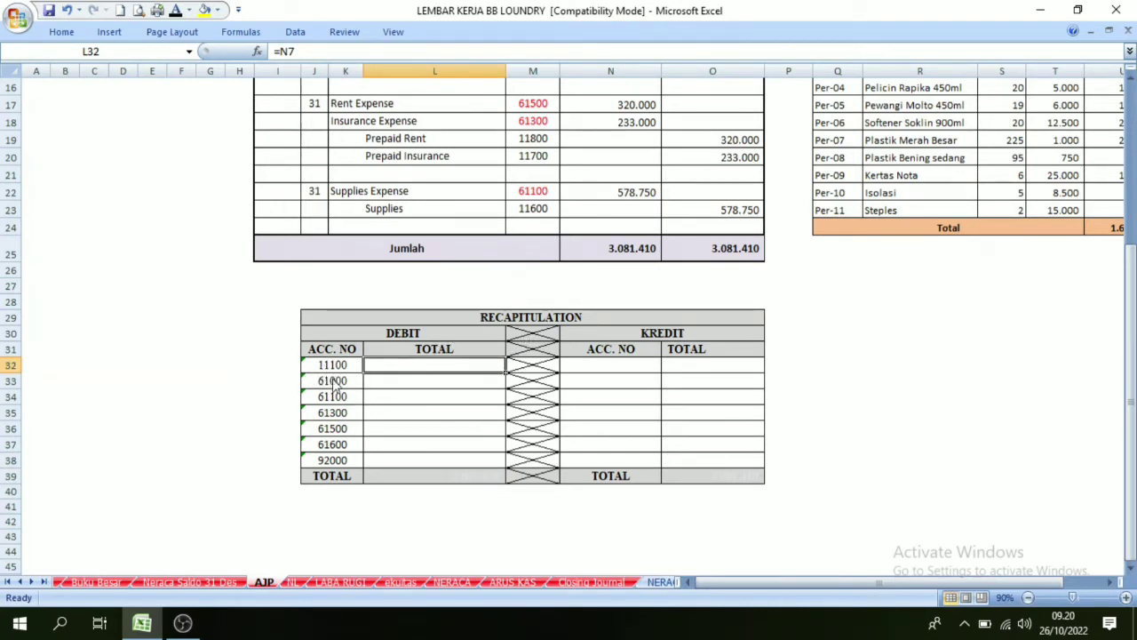
scroll(506, 278, up, 5)
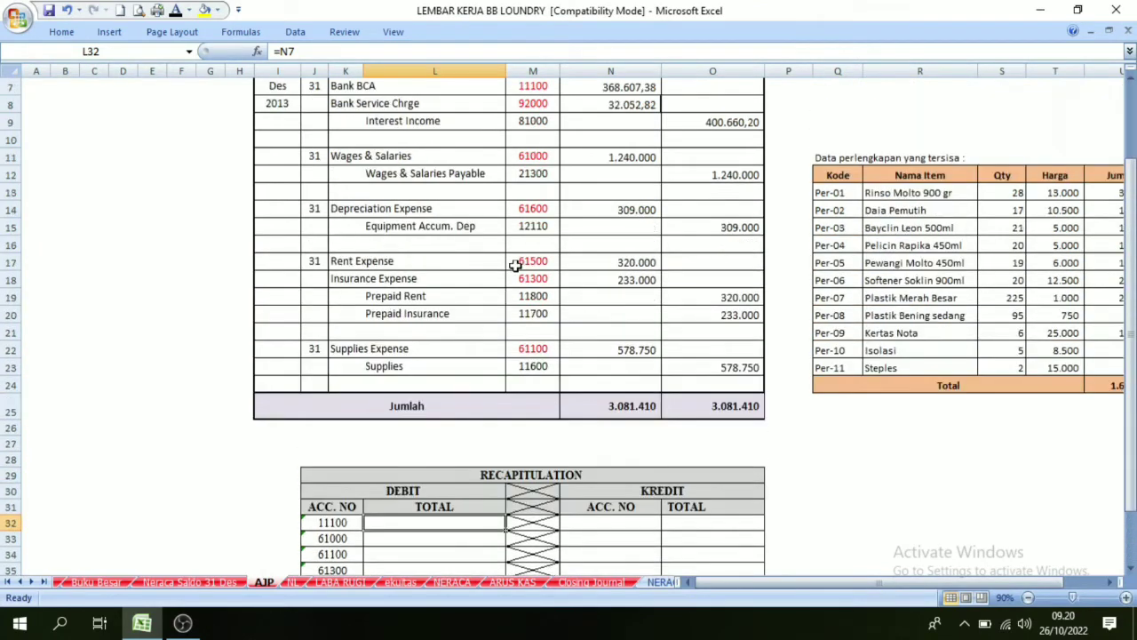
click(540, 206)
click(619, 212)
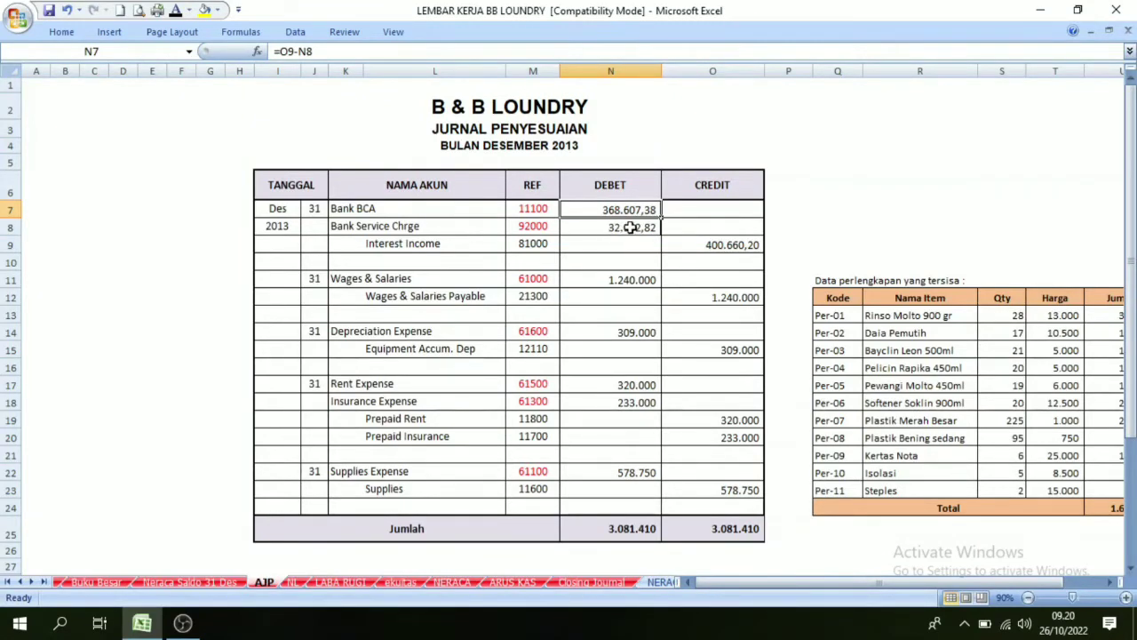
scroll(496, 426, down, 4)
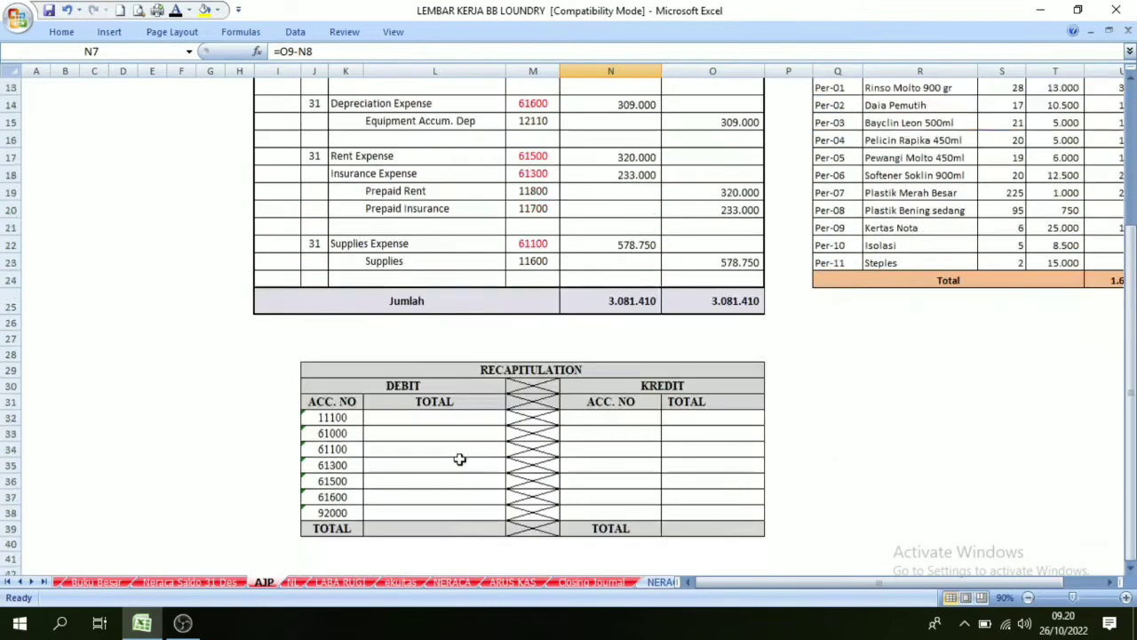
click(444, 419)
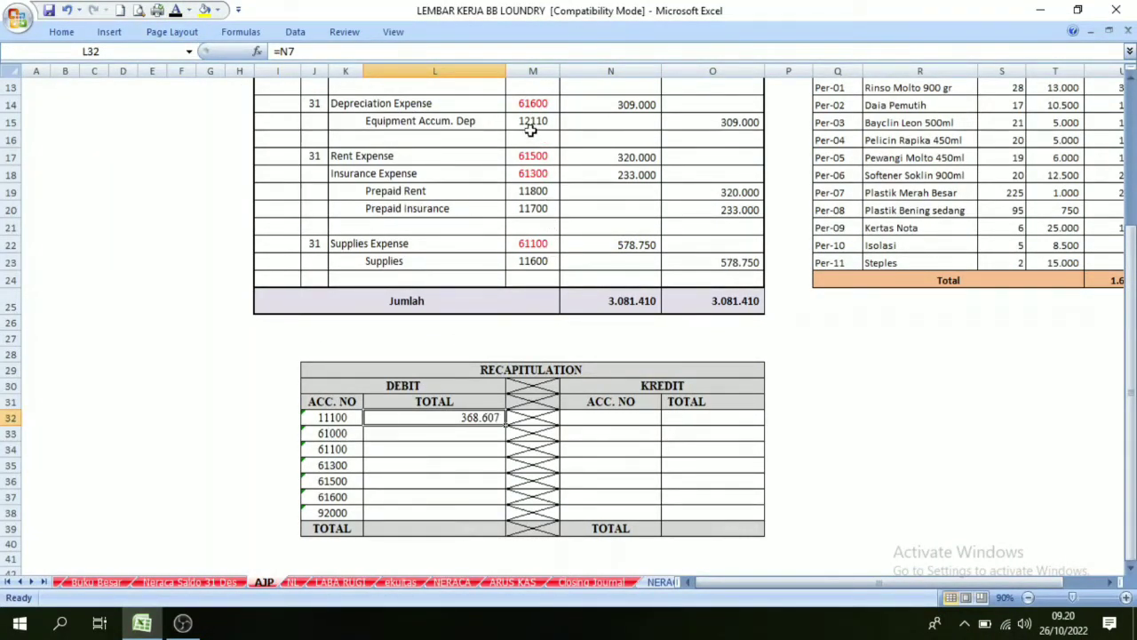
- Check account 61000's debit amount in N11 and reveal its linked total in L33 with the black font colour
scroll(536, 149, up, 3)
click(553, 219)
click(587, 221)
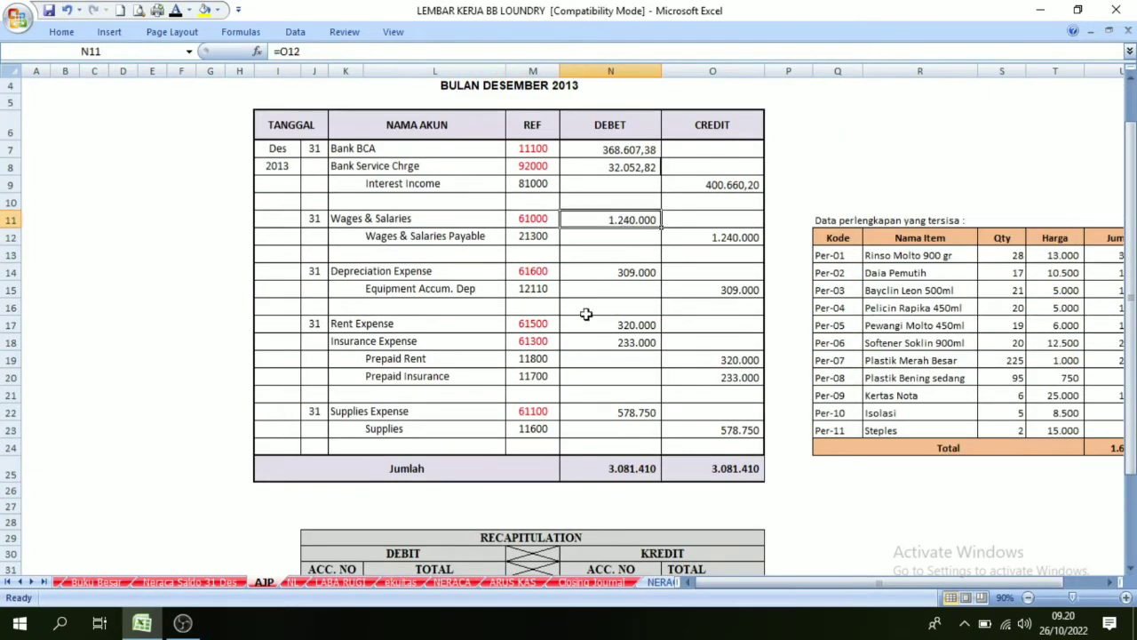
scroll(491, 423, down, 5)
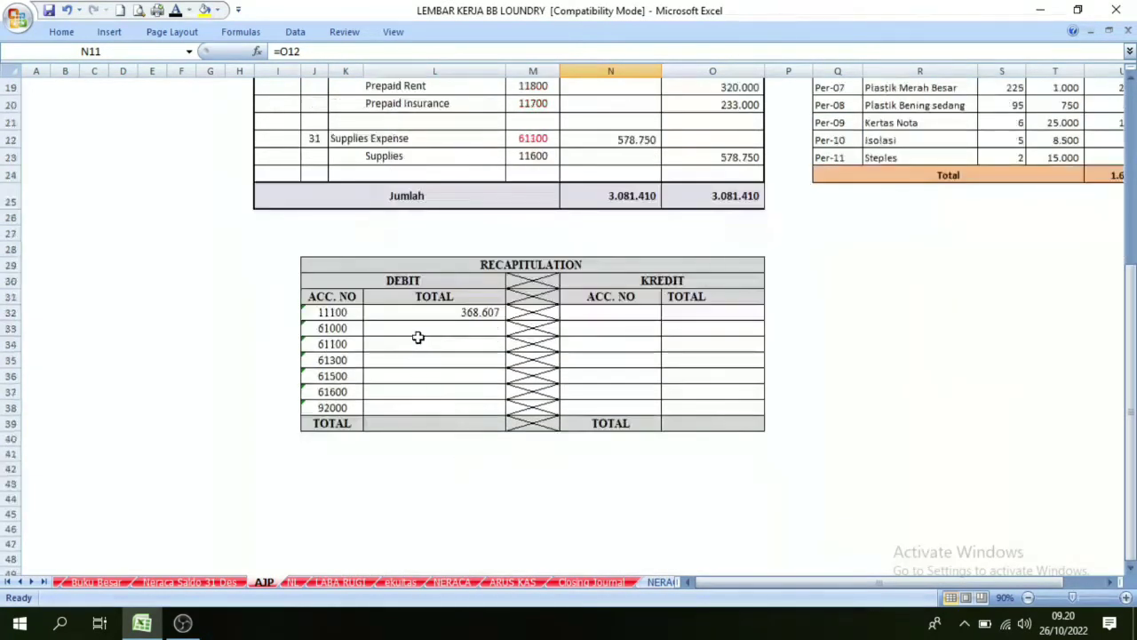
click(417, 335)
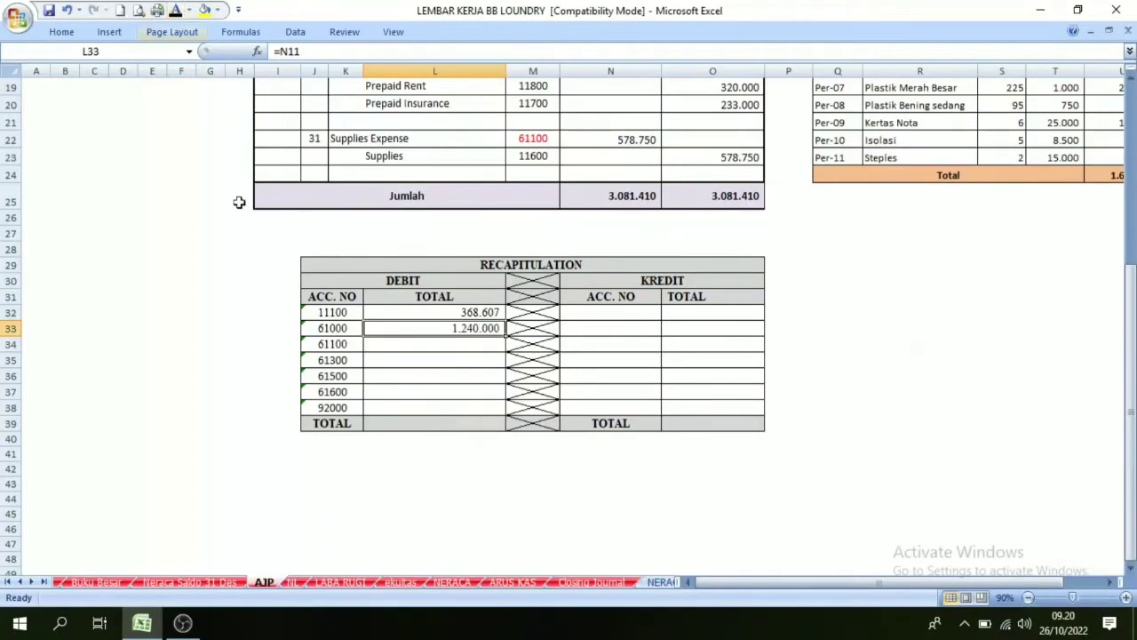
- Reveal the remaining debit totals in L34:L38 with the black font colour and review the completed debit list L32:L38
drag(463, 351, 462, 403)
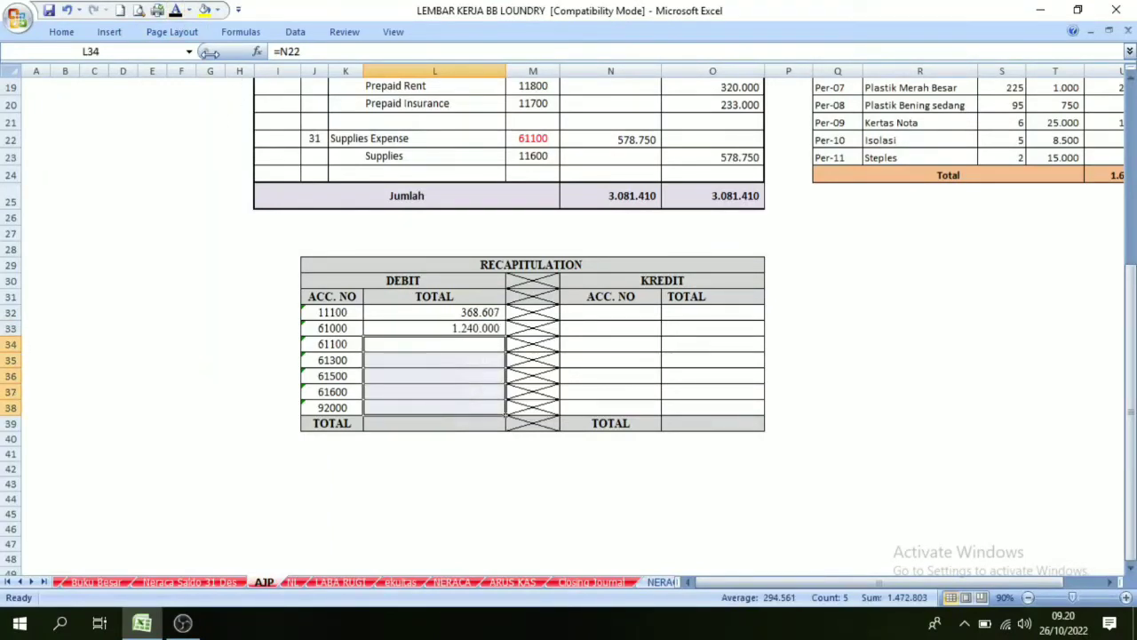
scroll(729, 433, up, 1)
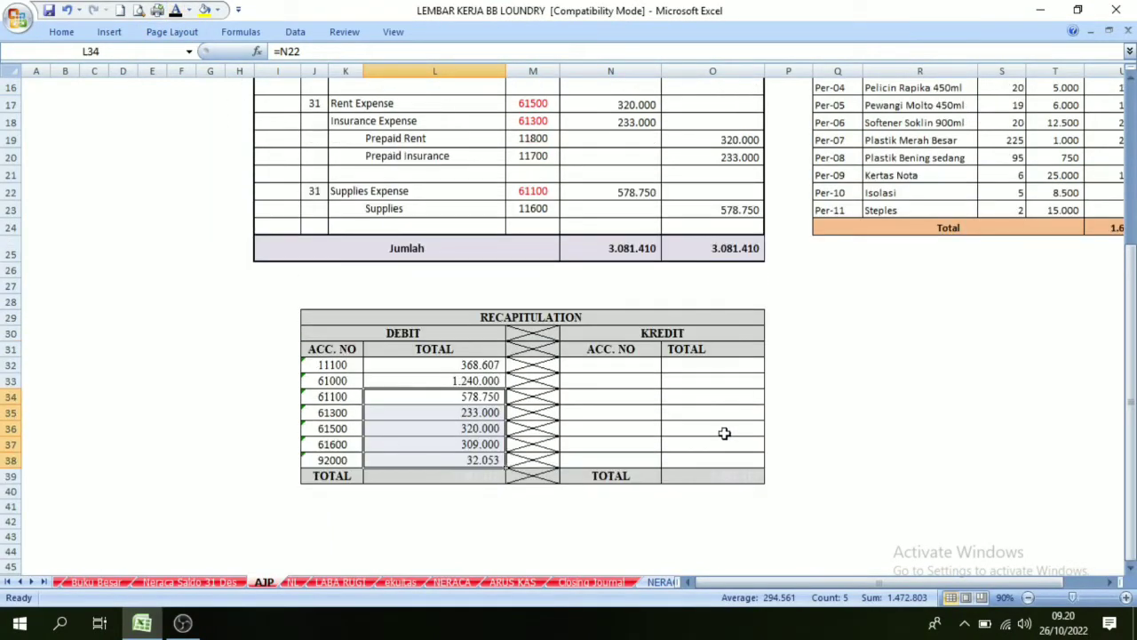
click(457, 382)
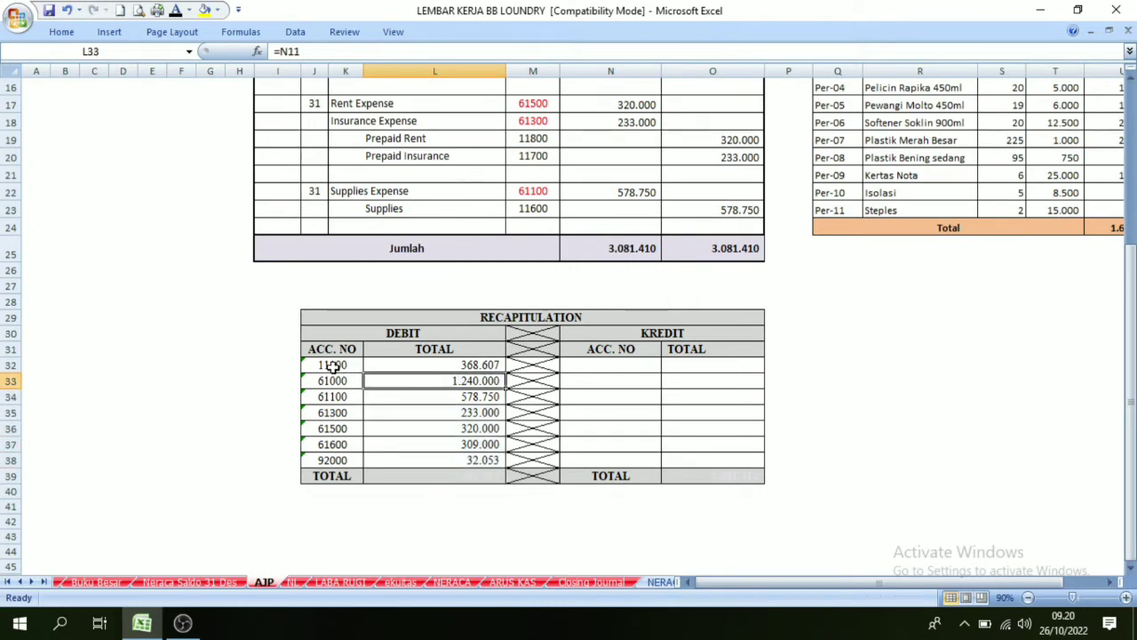
click(331, 364)
drag(459, 364, 456, 459)
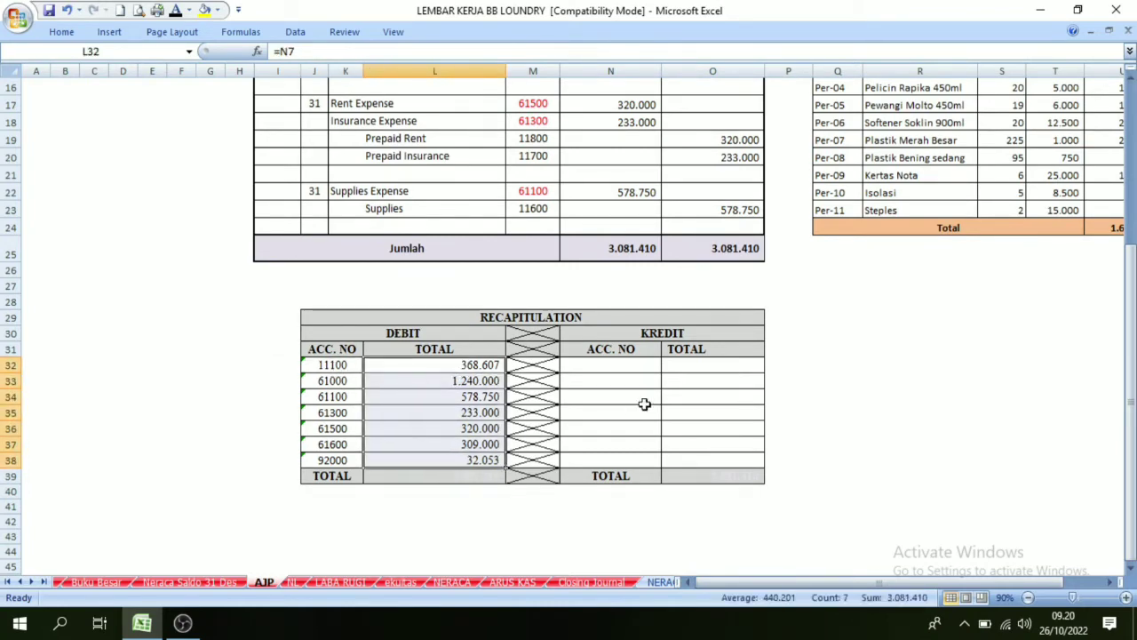
- Go through the journal's credited account codes in the REF column, from Interest Income down to Supplies
scroll(614, 409, up, 5)
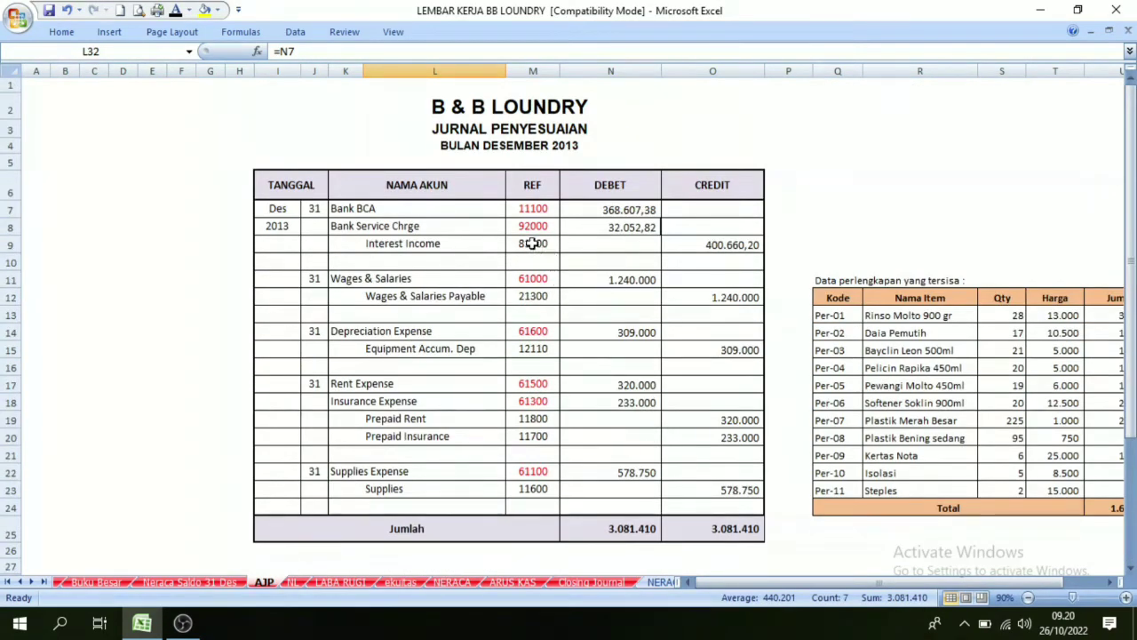
click(533, 245)
click(542, 299)
click(542, 351)
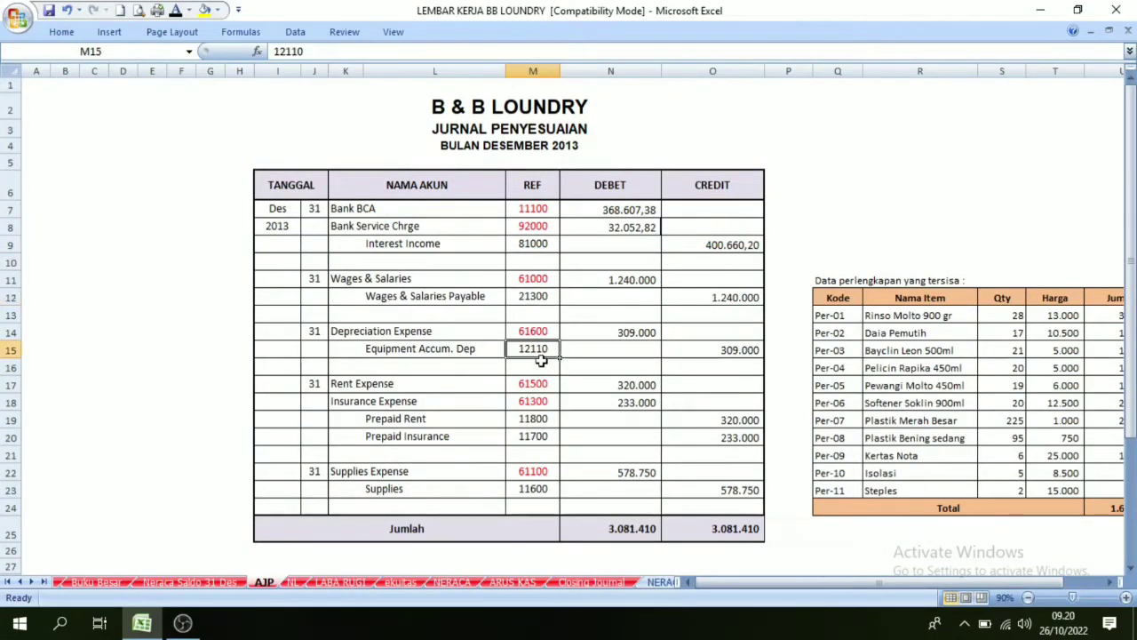
click(538, 418)
click(539, 436)
click(541, 489)
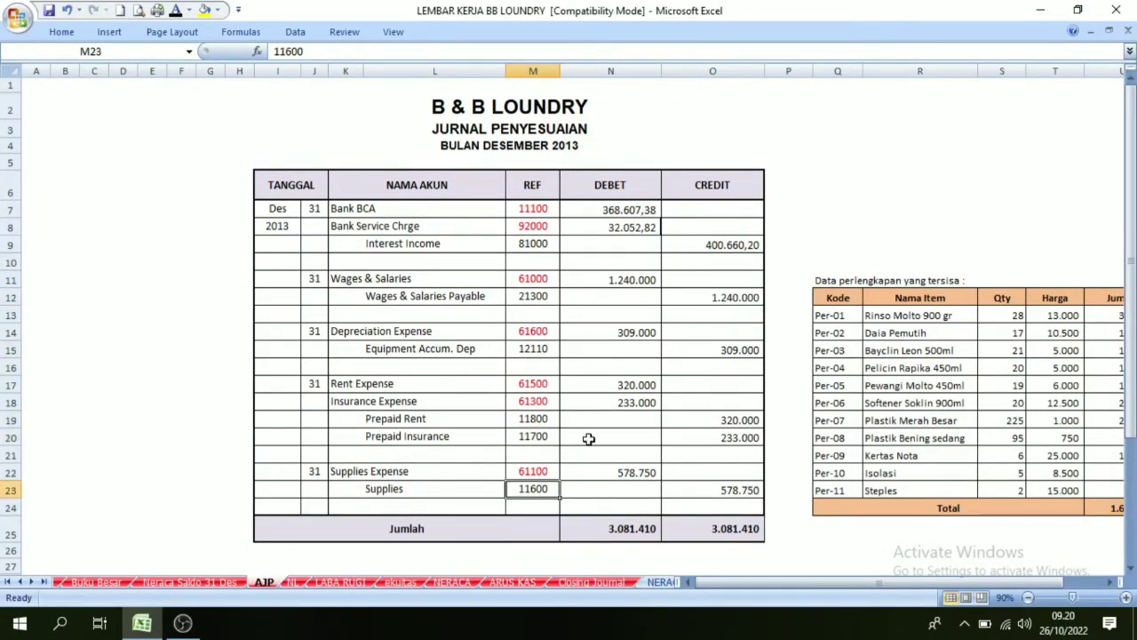
- Reveal the hidden credit ACC. NO codes in N32:N38, 11600, 11700, 11800, 12110, 21300 and 81000, with the black font colour
scroll(589, 438, down, 5)
click(596, 371)
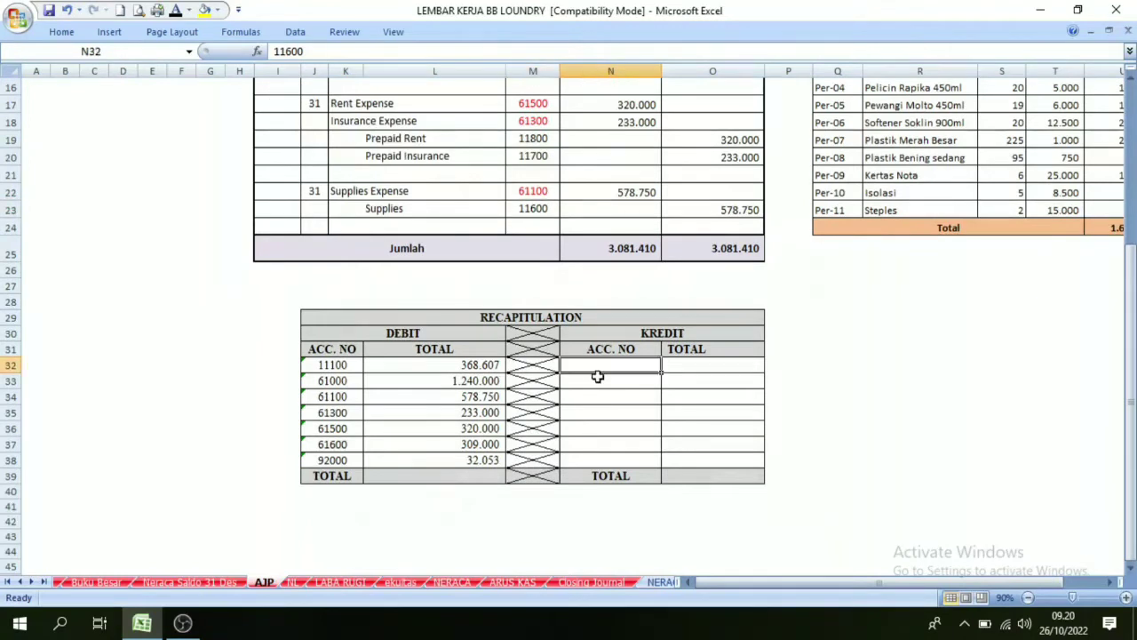
drag(596, 370, 598, 456)
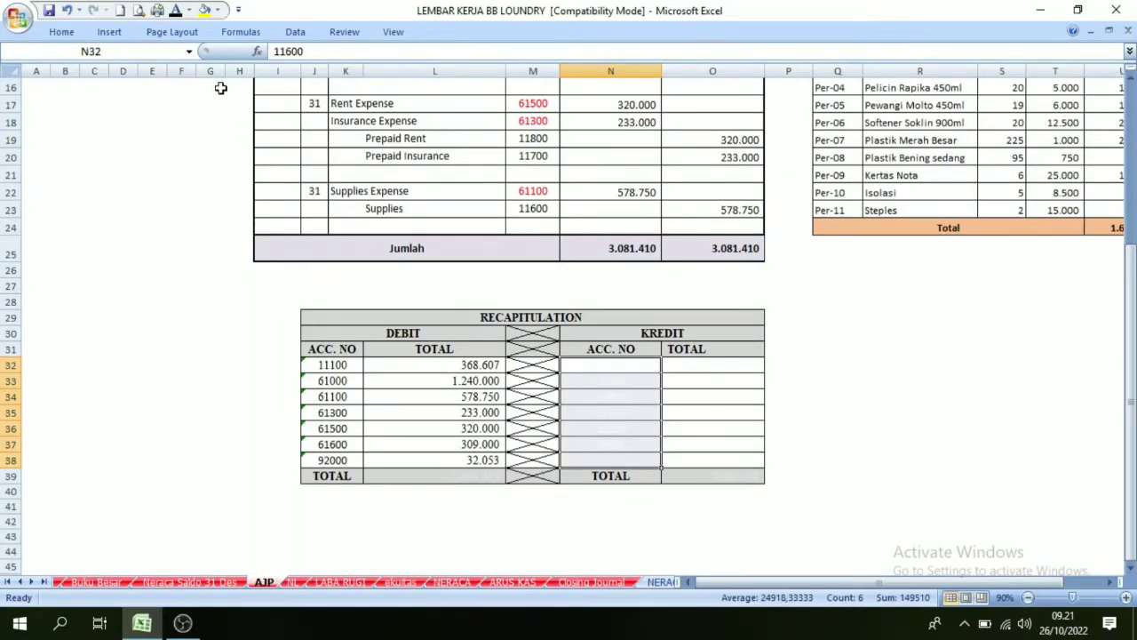
click(175, 11)
click(622, 368)
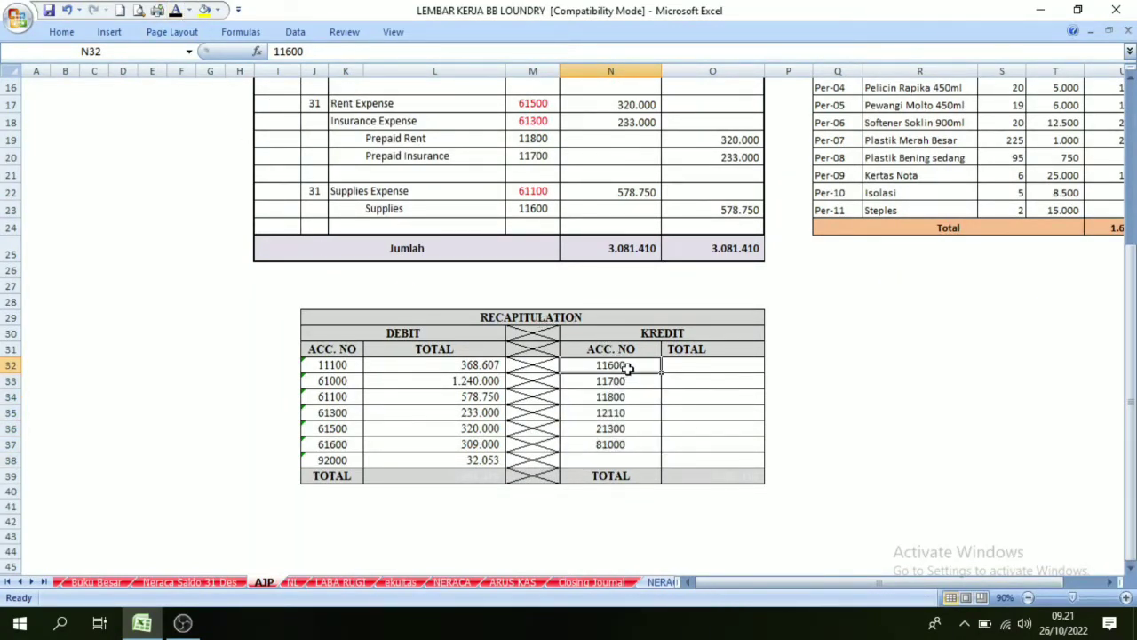
click(630, 445)
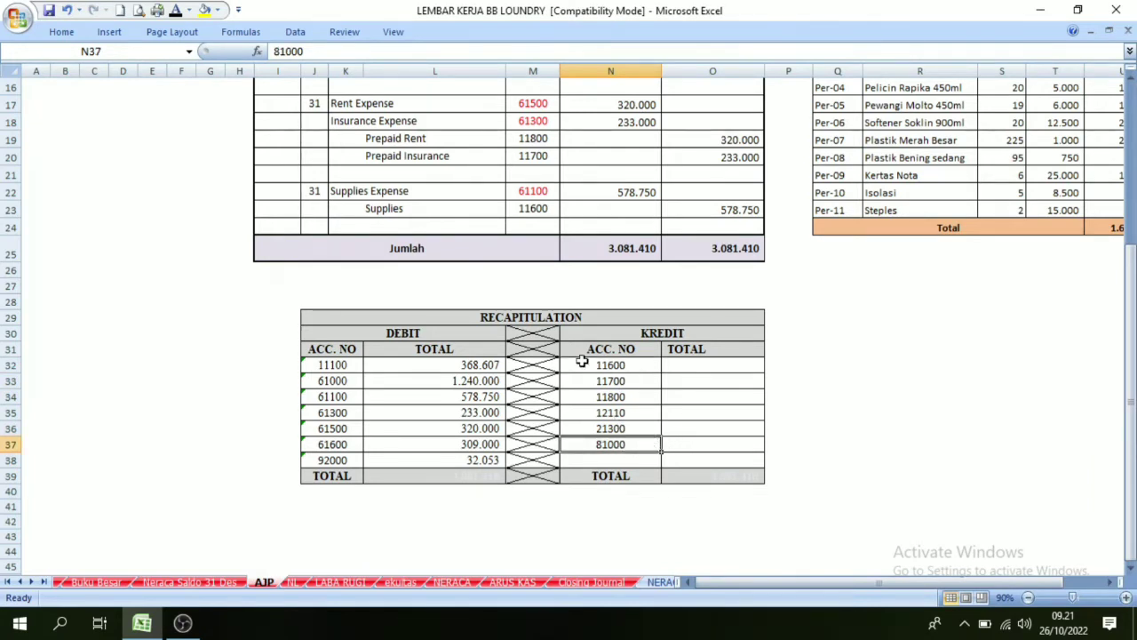
click(687, 367)
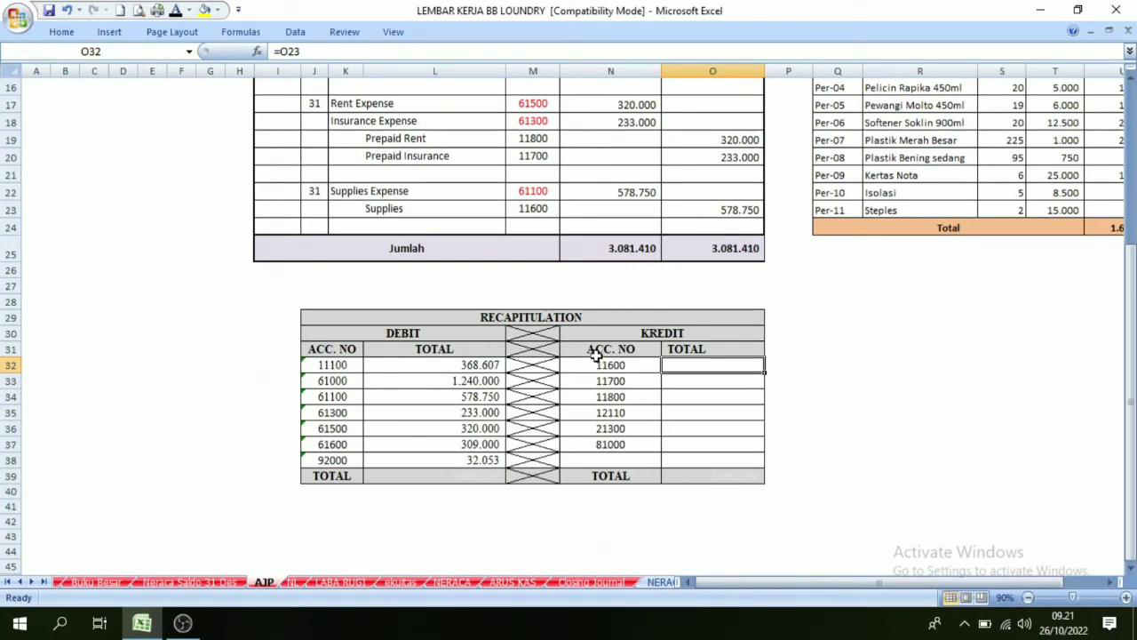
- Check account 11600's credit amount in O23 and reveal its linked total in O32 with the black font colour
scroll(631, 334, up, 1)
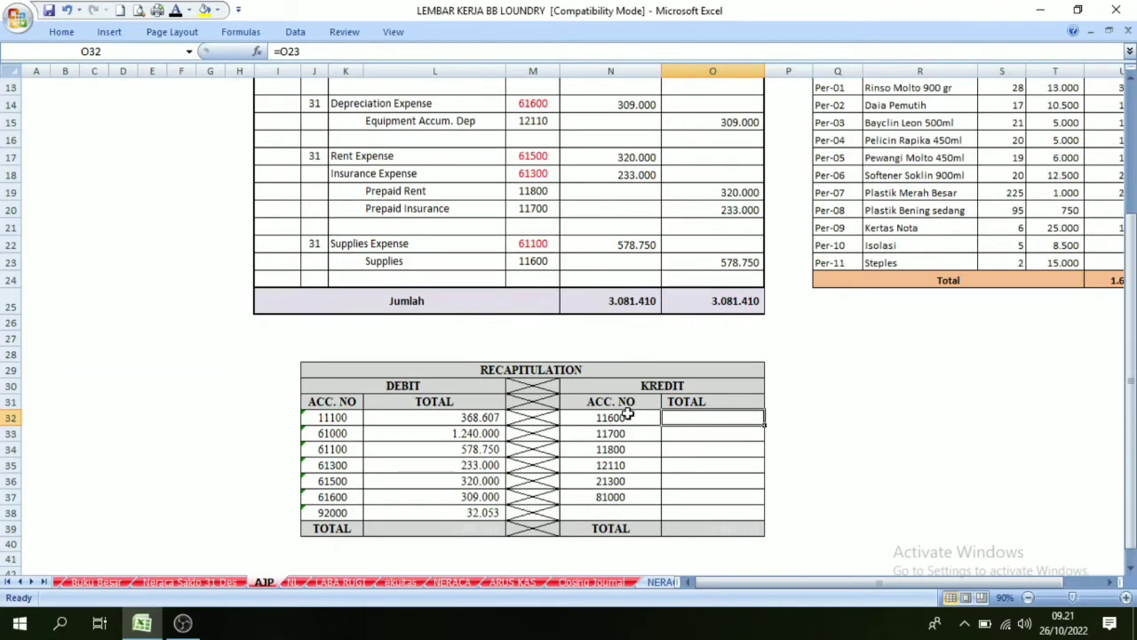
click(620, 418)
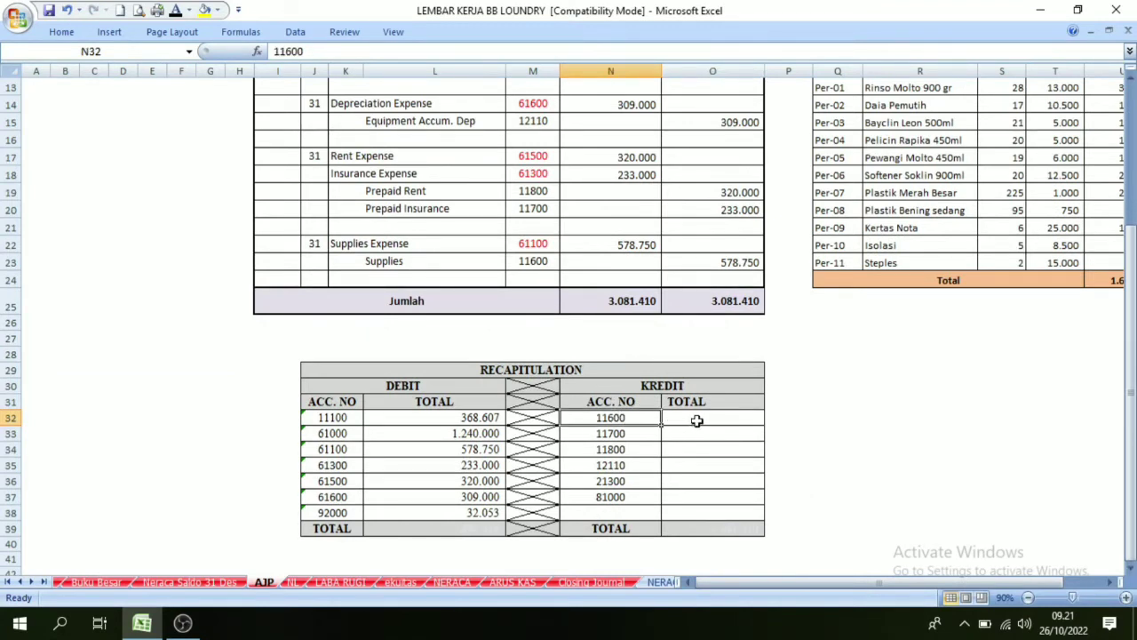
click(694, 420)
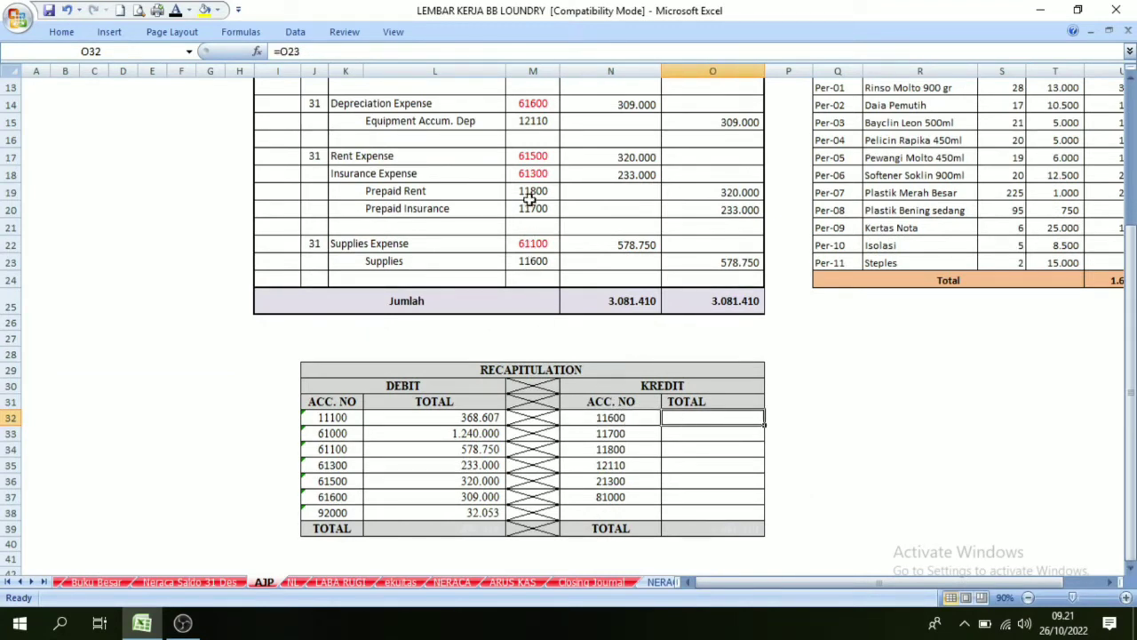
click(539, 259)
click(744, 261)
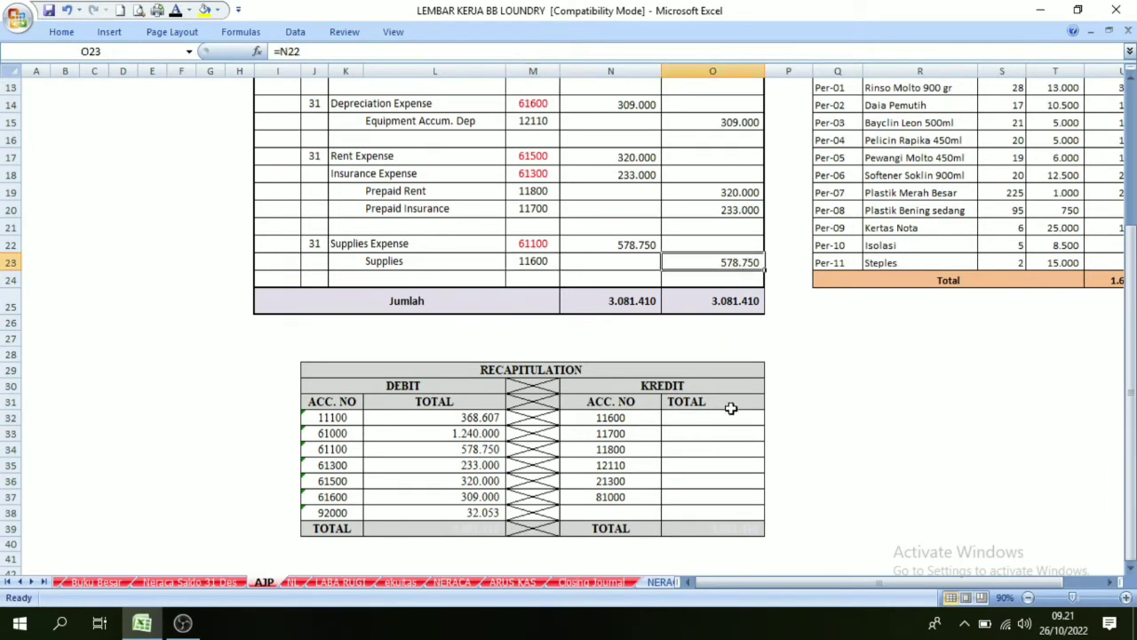
click(720, 417)
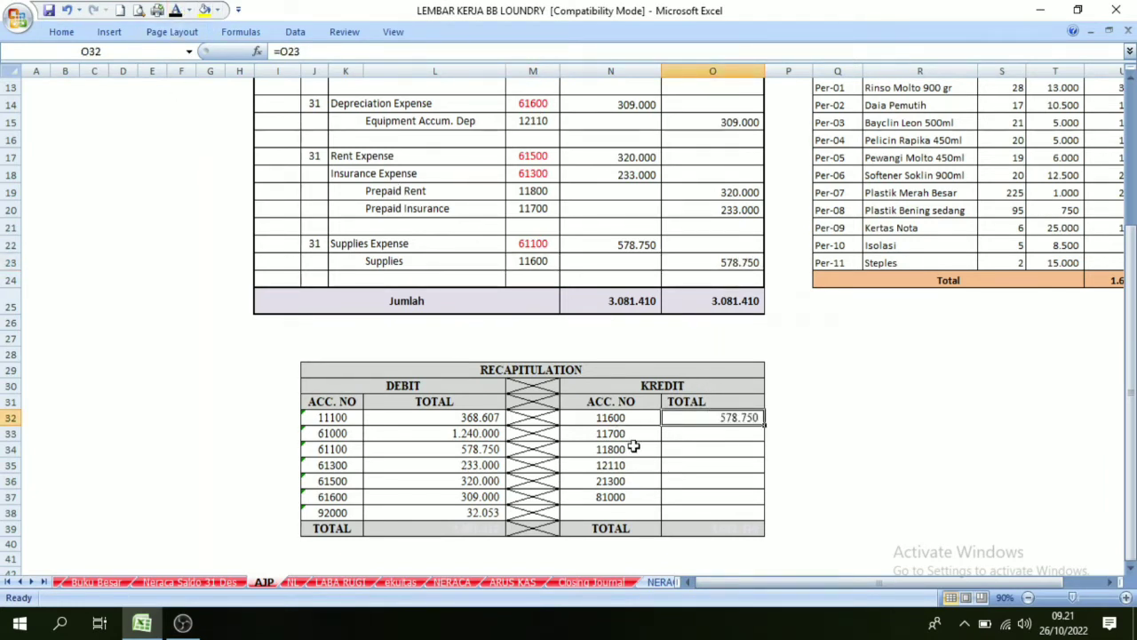
- Reveal the remaining credit totals in O33:O37 of the recapitulation with the black font colour
scroll(637, 447, up, 2)
scroll(637, 447, down, 3)
drag(701, 380, 708, 443)
click(175, 11)
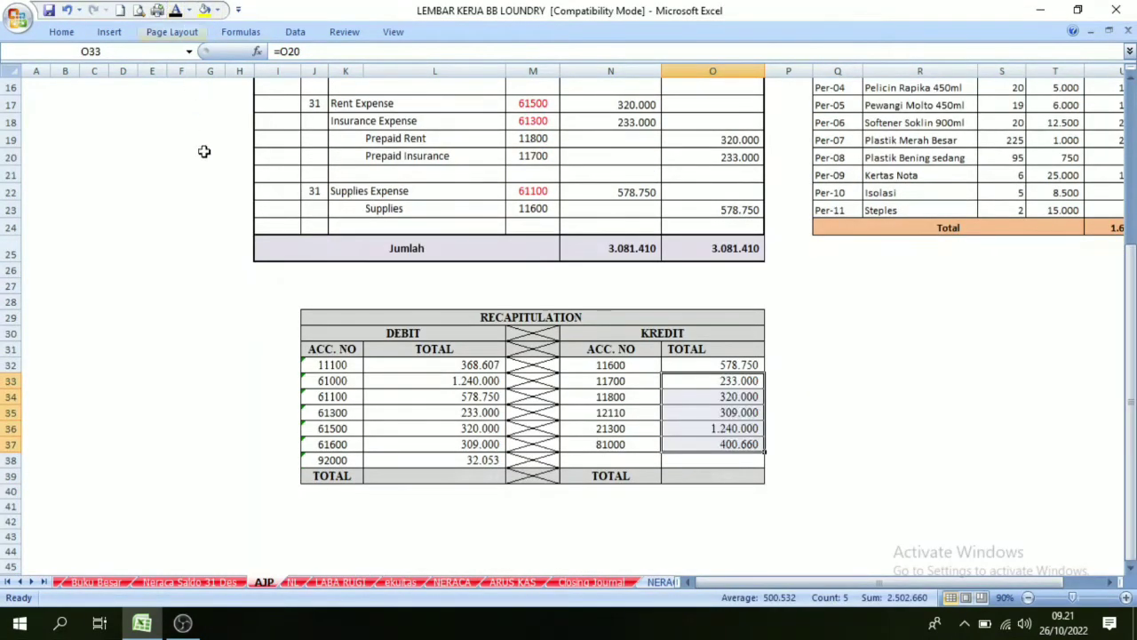
- Review the recapitulation's debit and credit account numbers, followed by the amounts in both TOTAL columns
click(768, 366)
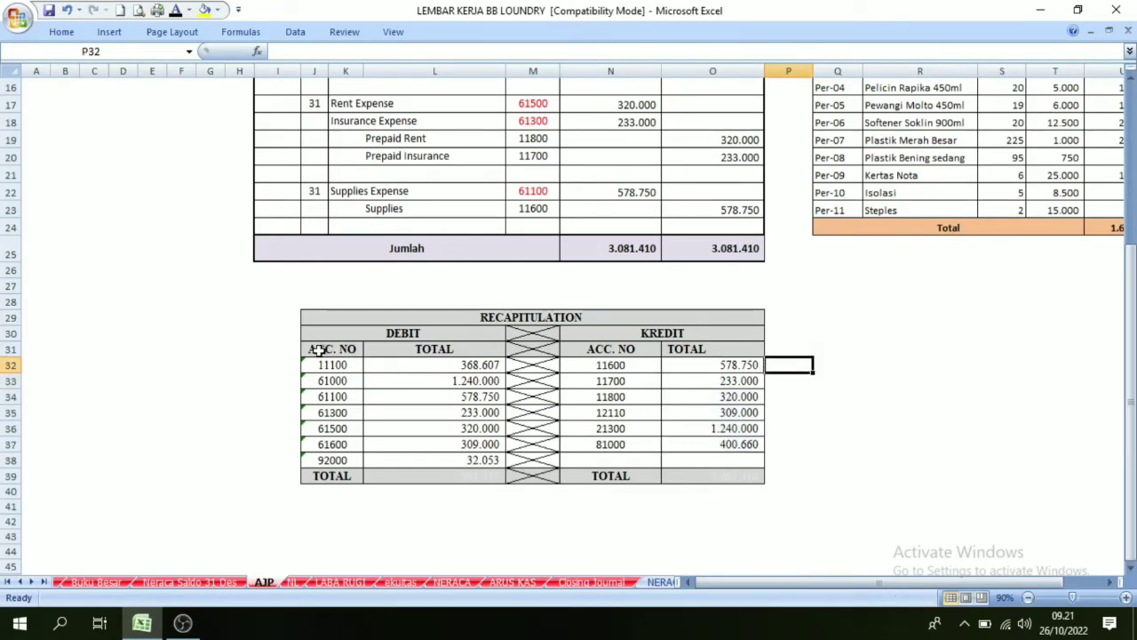
drag(325, 372, 321, 461)
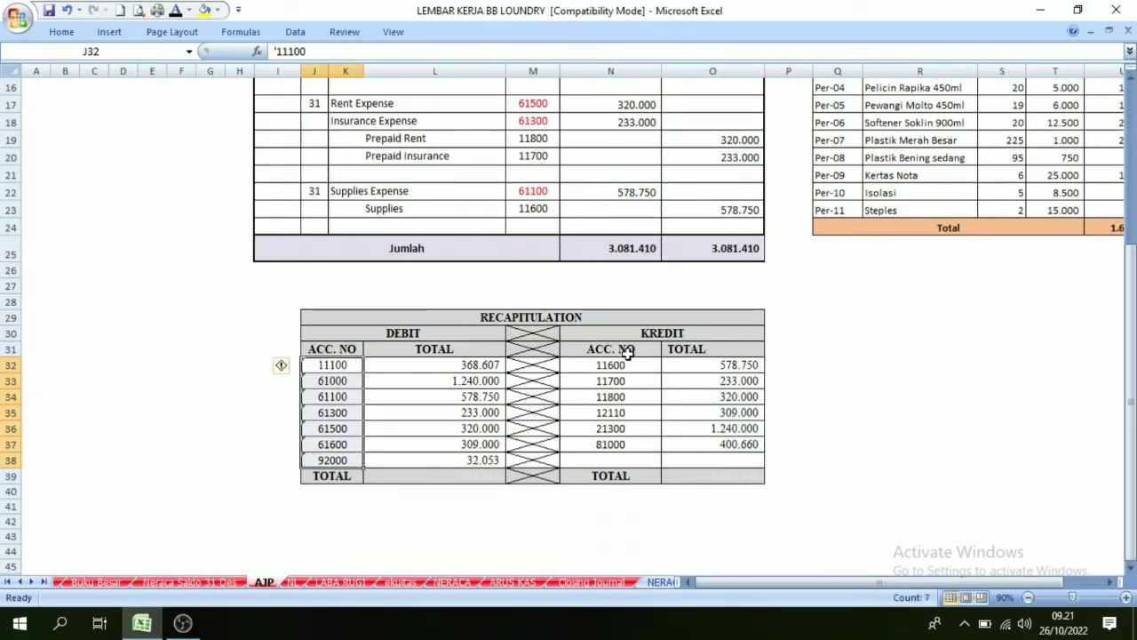
drag(615, 365, 629, 455)
click(713, 382)
drag(454, 365, 454, 459)
drag(713, 364, 702, 449)
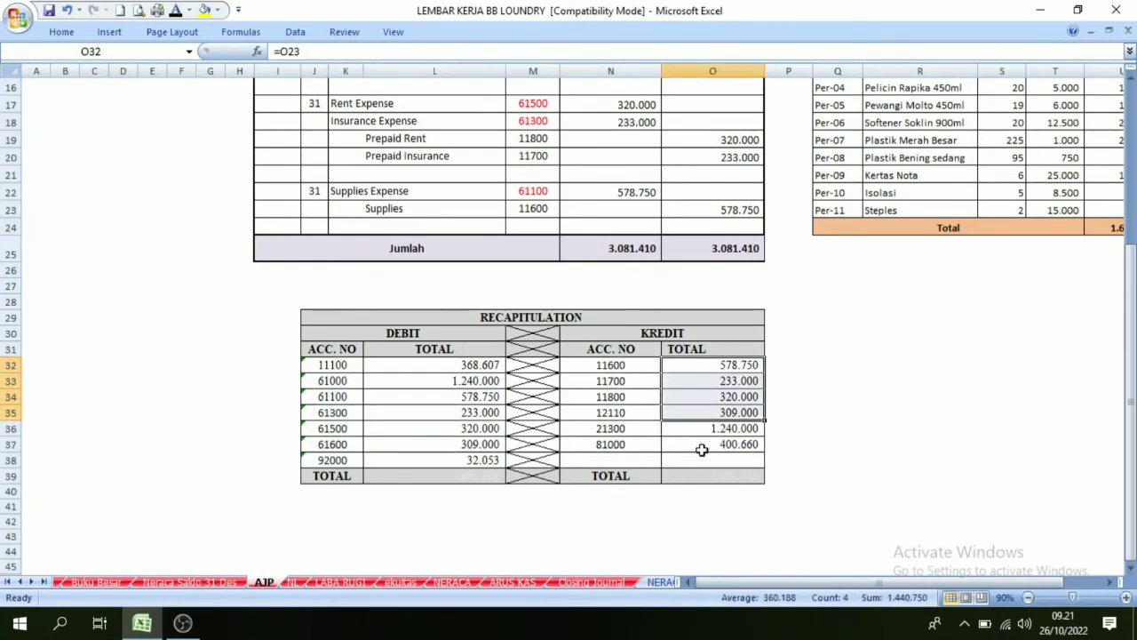
- Reveal the recapitulation's debit sum in L39 and credit sum in O39 with the black font colour
click(435, 478)
click(703, 474)
click(477, 474)
click(176, 10)
click(722, 460)
click(721, 471)
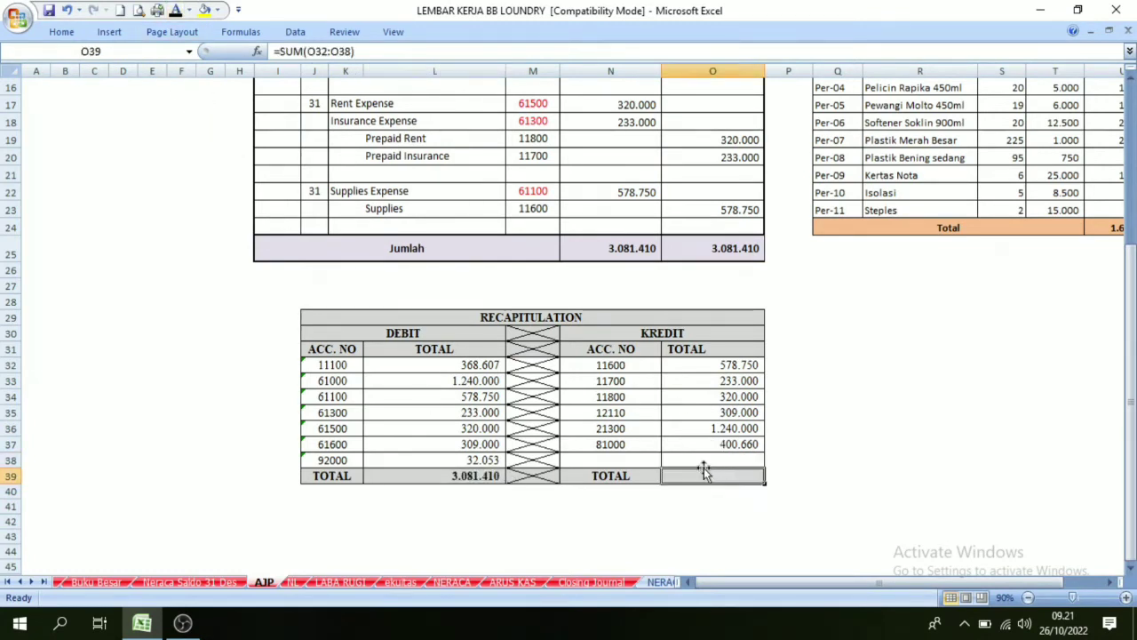
click(176, 10)
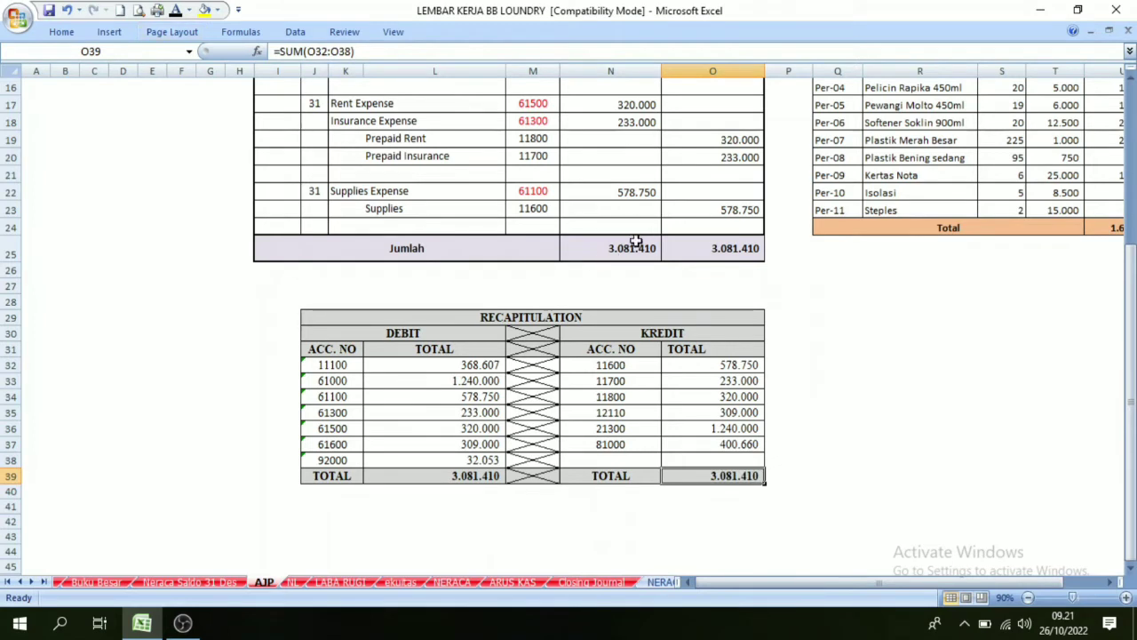
- Compare the journal's Jumlah amounts in N25 and O25 with the recapitulation's sums in row 39
click(693, 249)
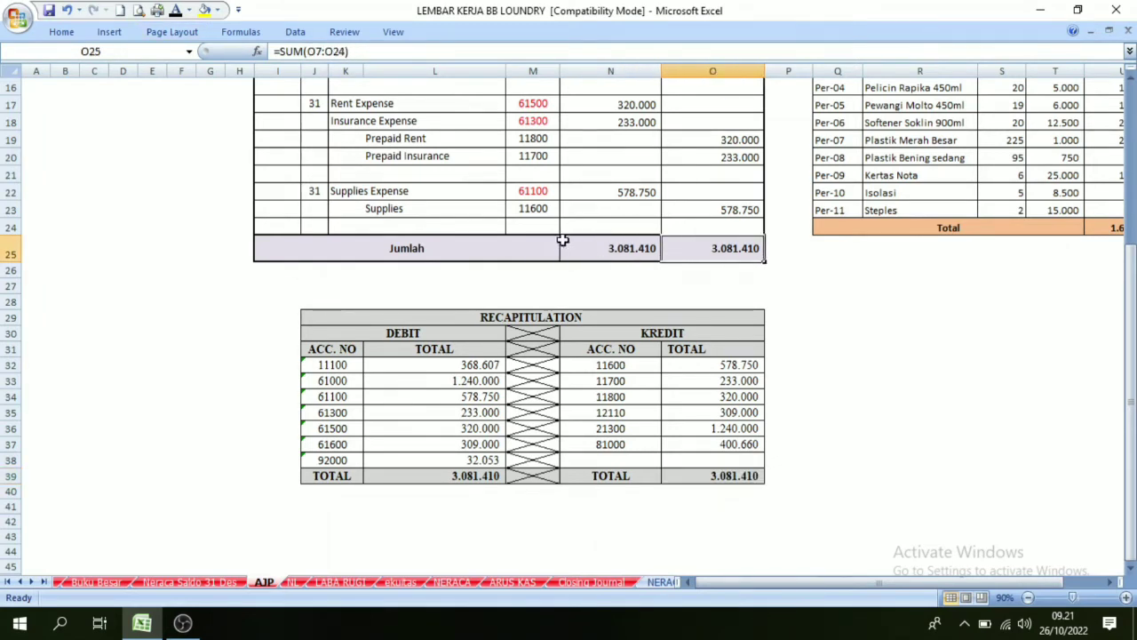
click(615, 249)
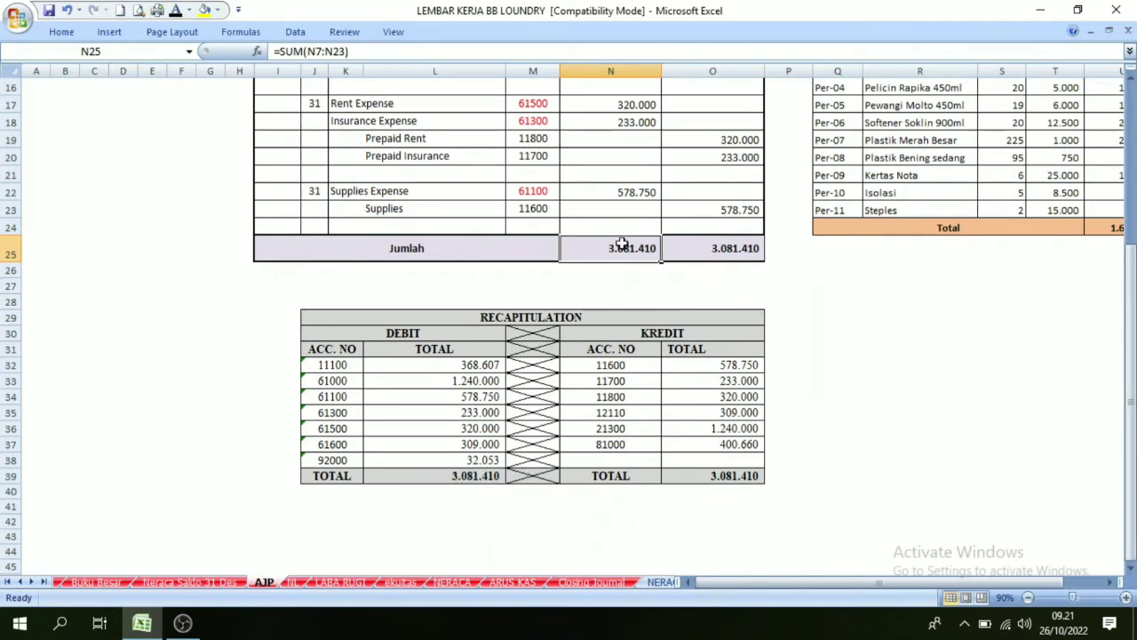
click(728, 252)
click(729, 489)
click(703, 458)
scroll(658, 429, up, 5)
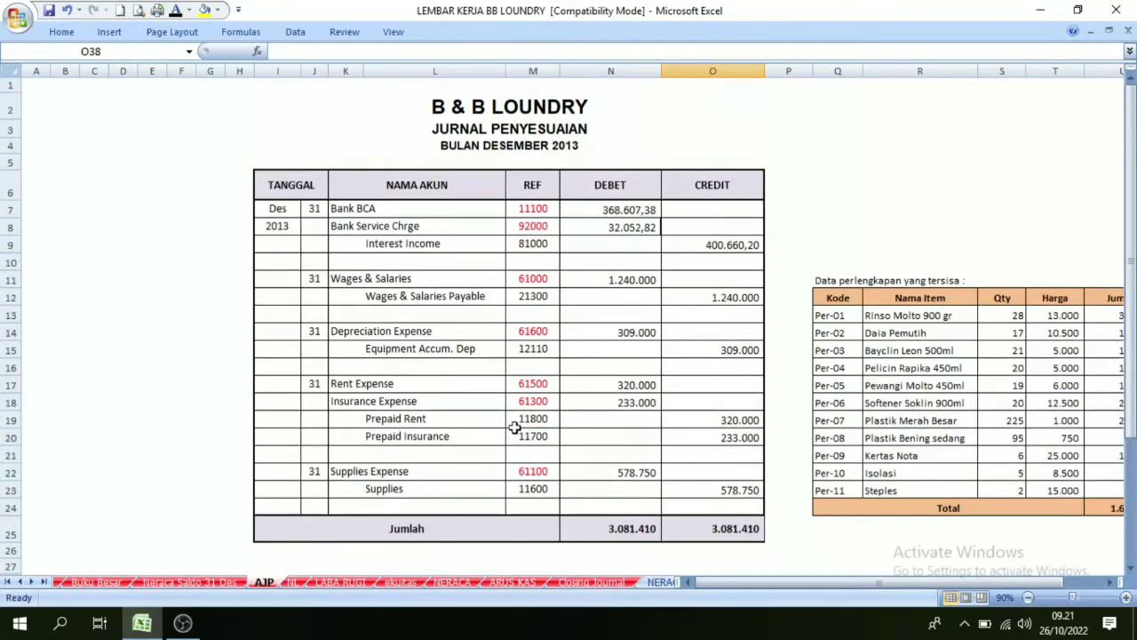
scroll(469, 453, down, 4)
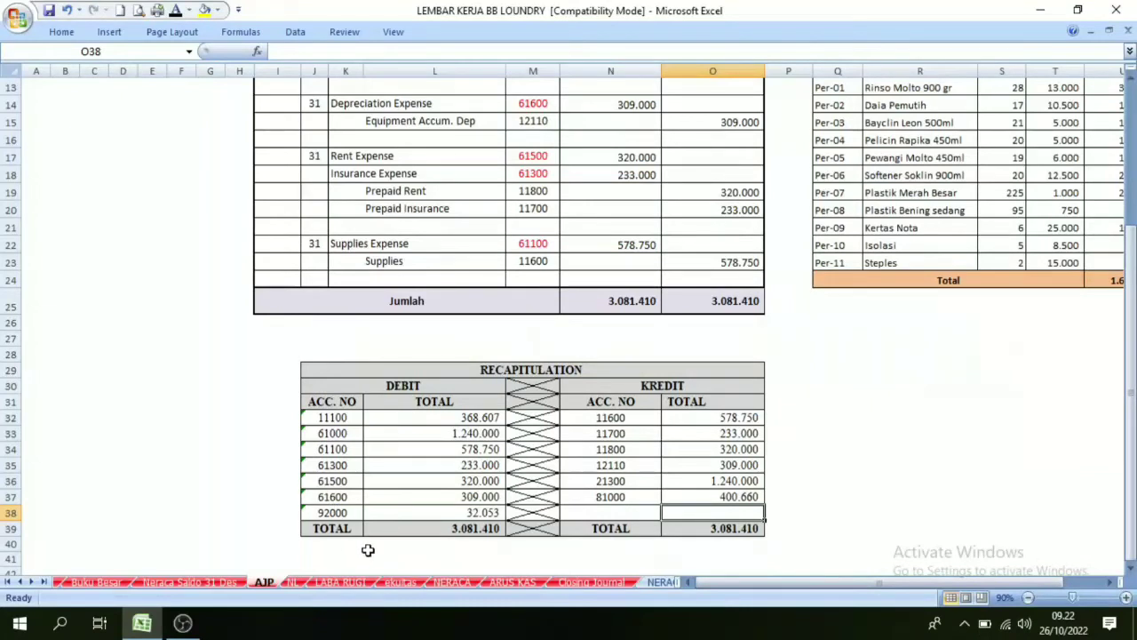
- Go through the completed recapitulation block J32:O38, checking the debit and credit account numbers and the debit totals
click(493, 368)
drag(320, 418, 691, 500)
click(836, 494)
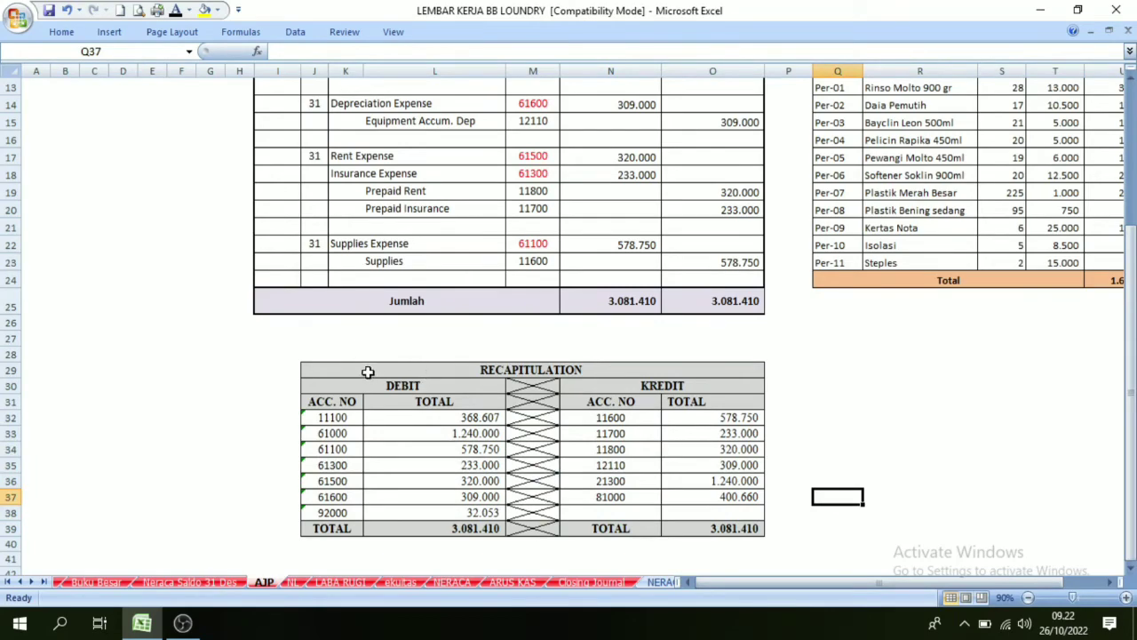
scroll(374, 364, up, 4)
scroll(391, 458, down, 4)
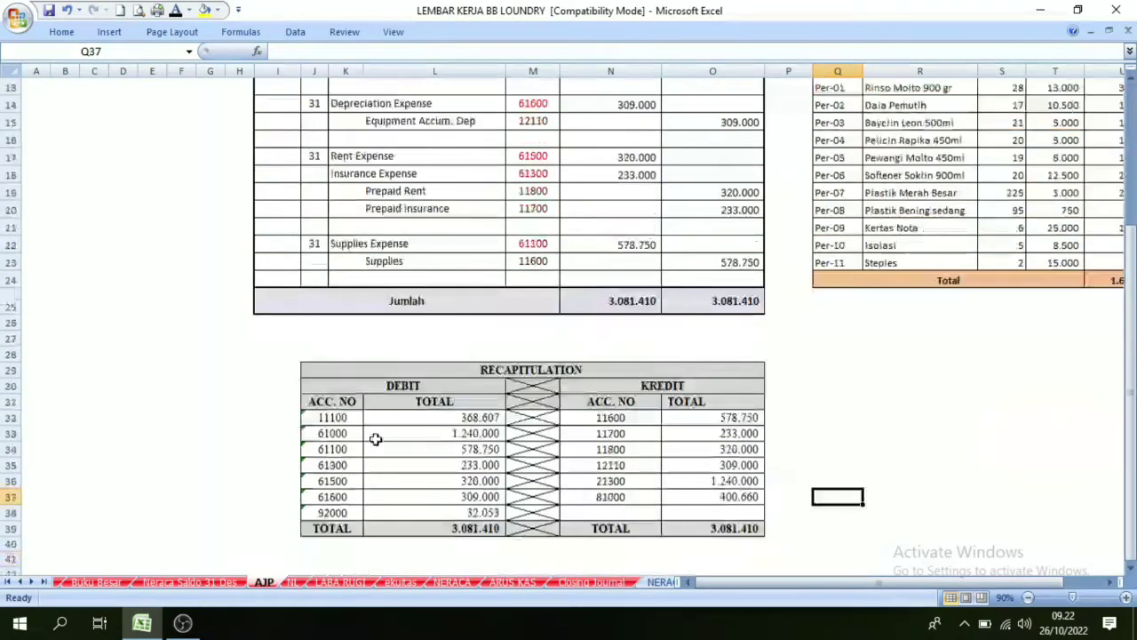
click(333, 418)
drag(333, 418, 698, 505)
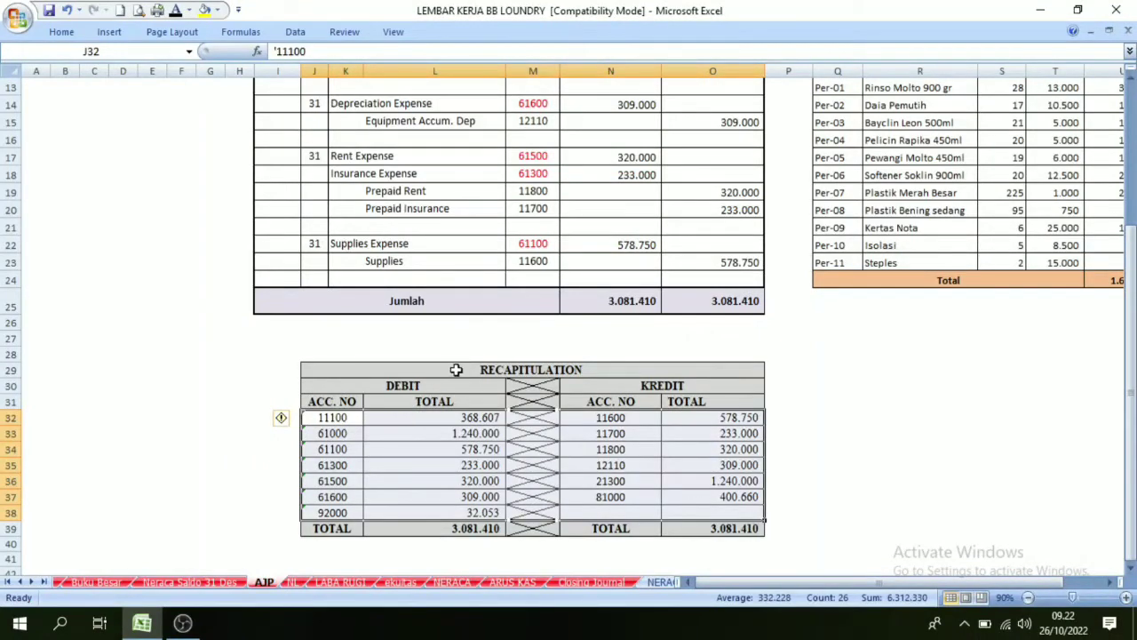
click(454, 369)
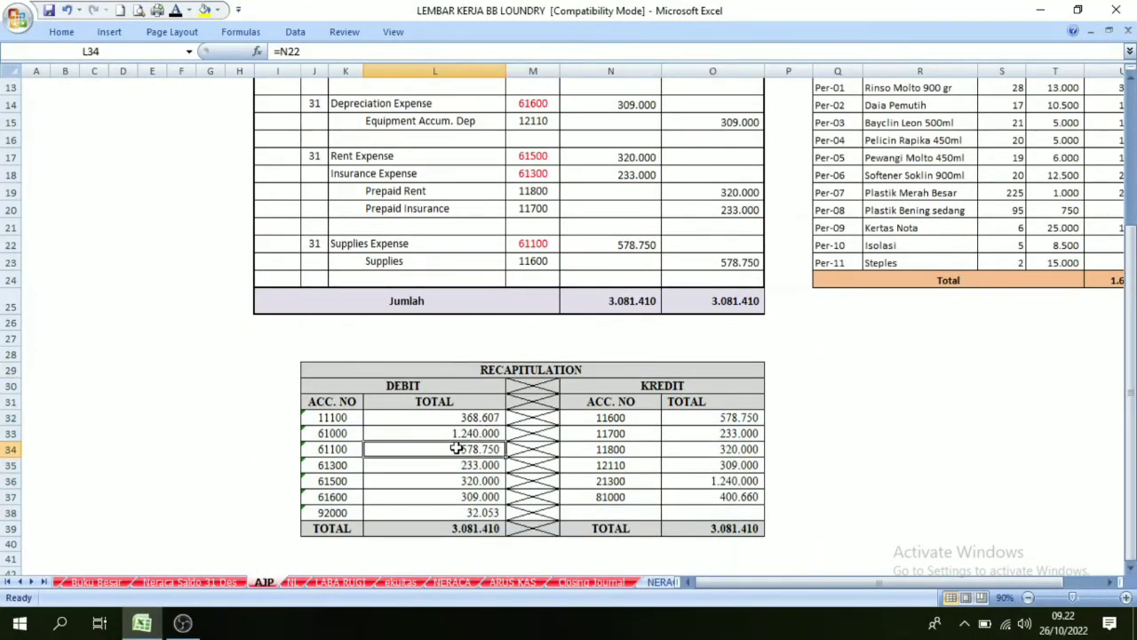
click(327, 423)
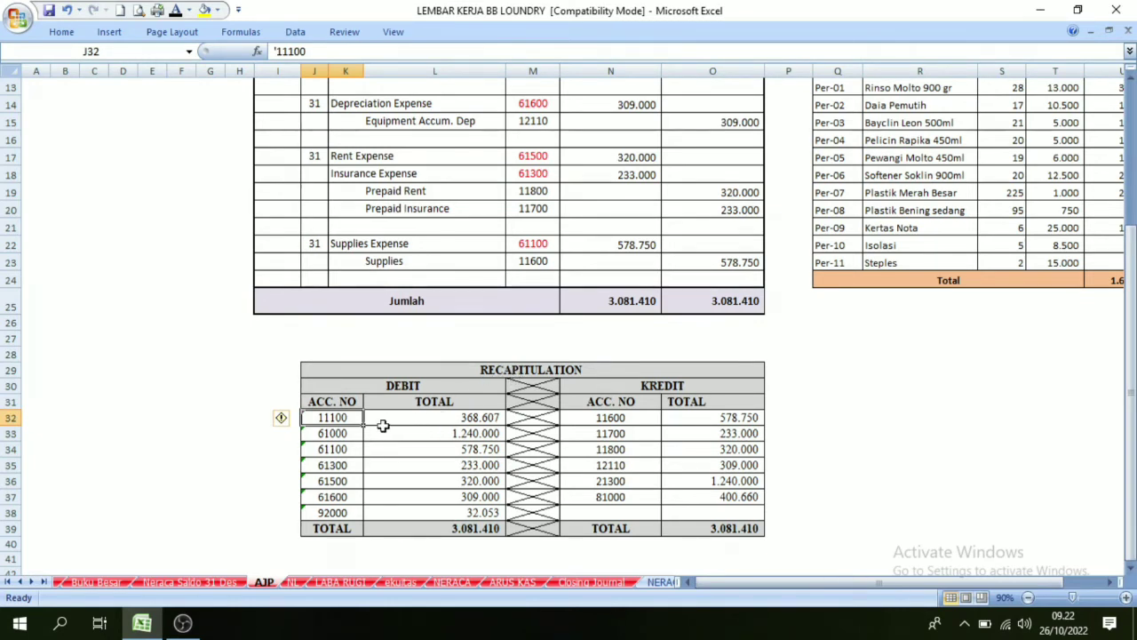
click(330, 512)
click(354, 422)
click(644, 391)
drag(622, 419, 622, 499)
drag(449, 424, 461, 501)
click(380, 435)
click(335, 433)
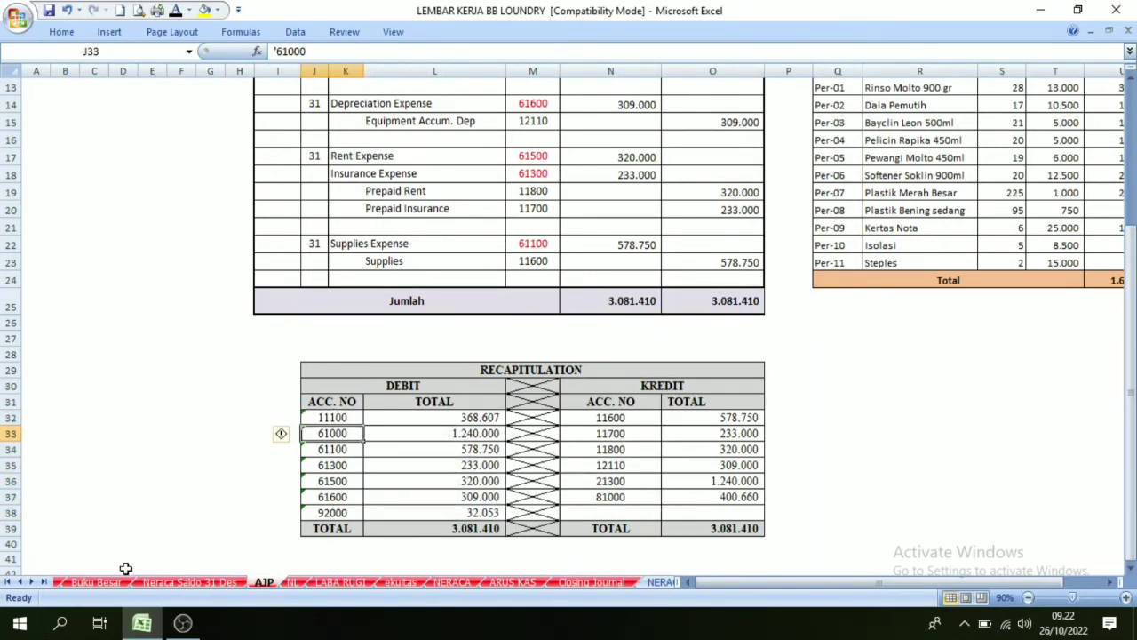
- Open the Buku Besar sheet at its first ledger account, Bank BCA
click(96, 582)
scroll(678, 483, up, 10)
drag(1131, 419, 1129, 98)
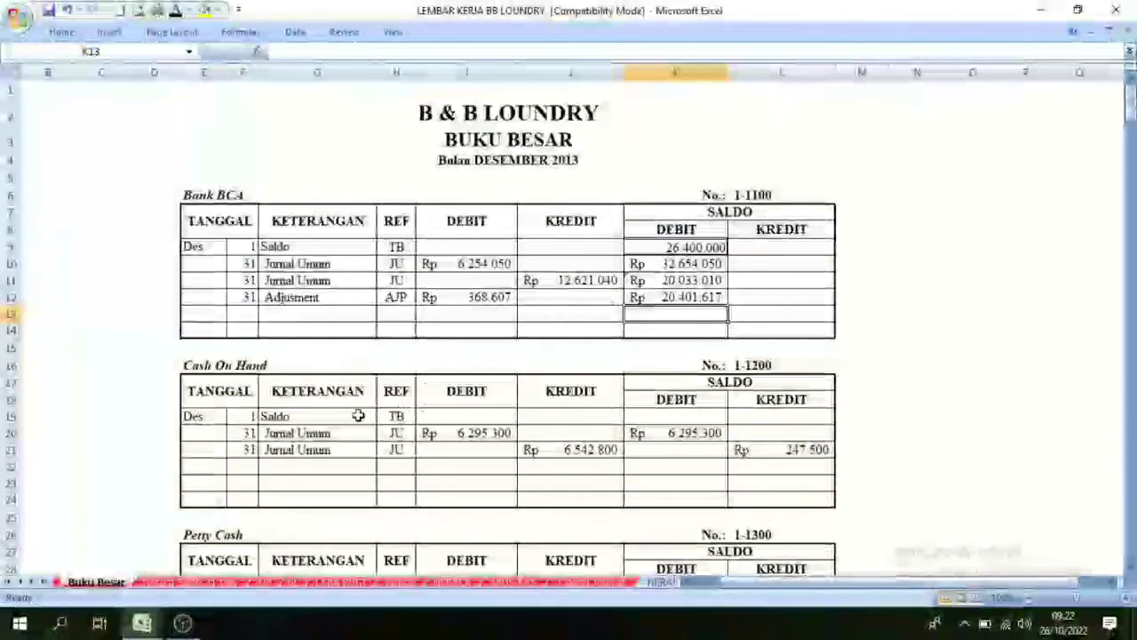
- On the AJP sheet, mark account number 11100 in J32 with the red font colour
click(263, 582)
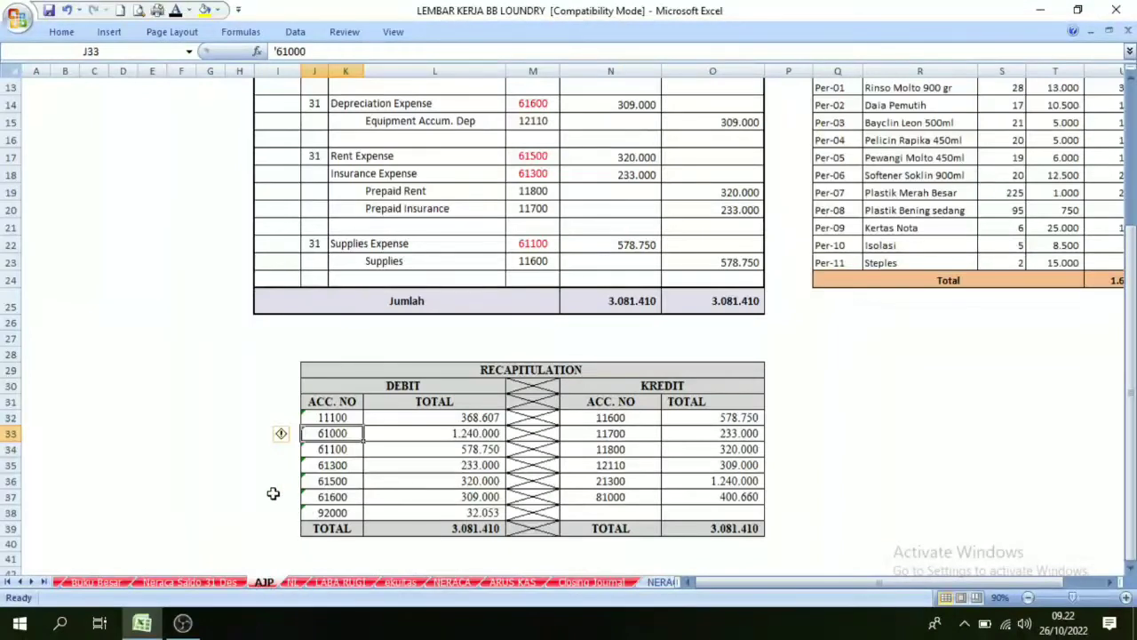
click(325, 465)
click(333, 416)
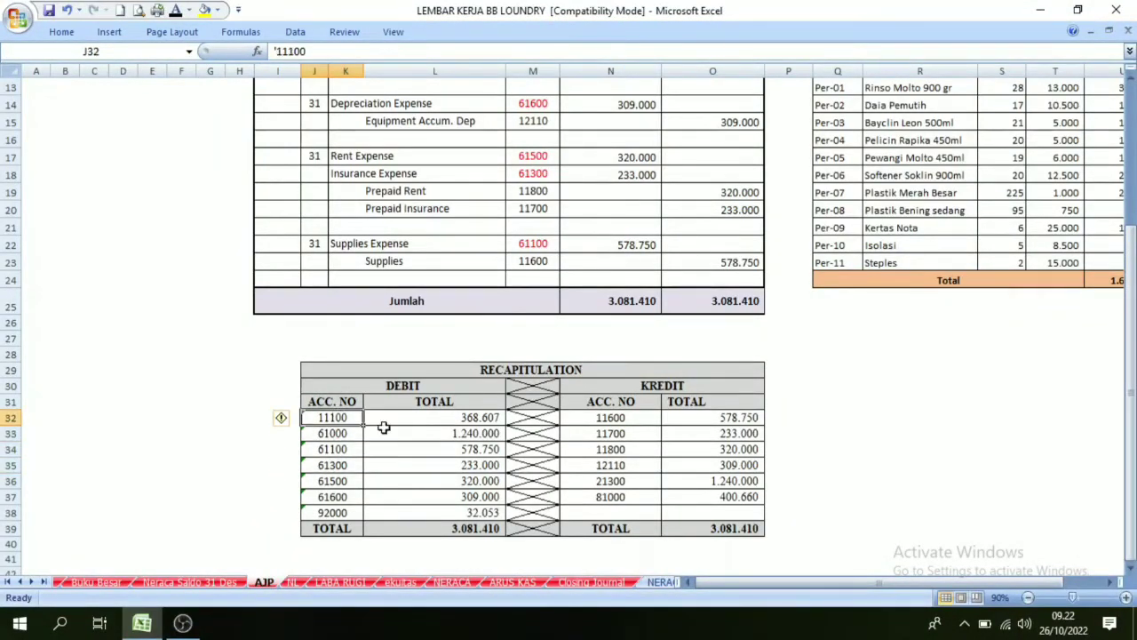
click(188, 10)
click(188, 155)
click(400, 419)
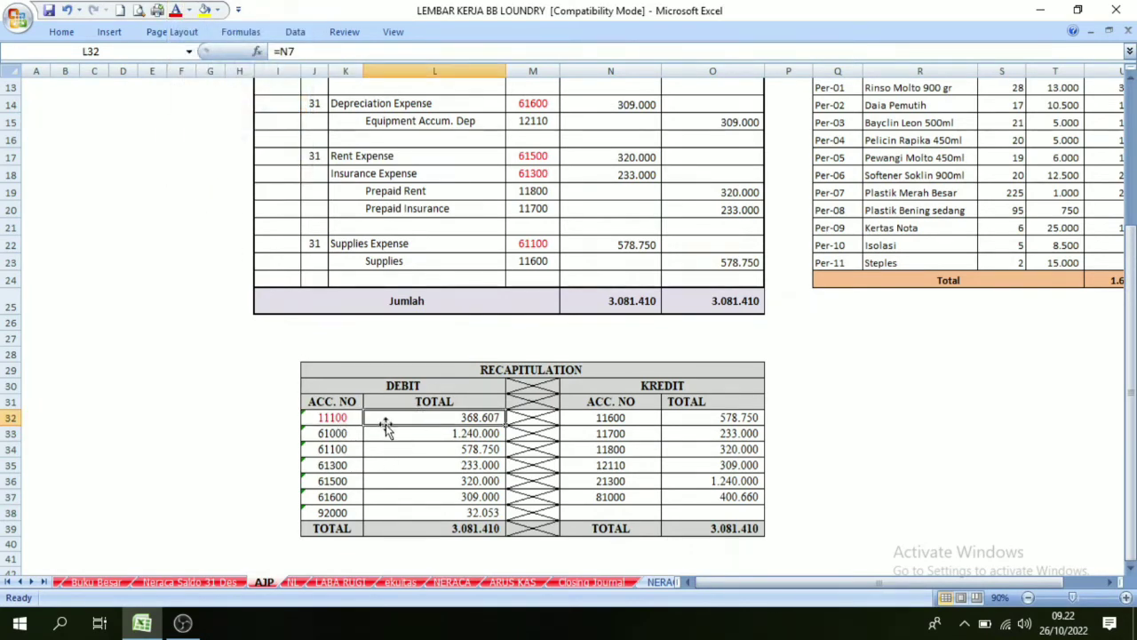
- Match recapitulation account 11100 with the Bank BCA ledger's account number in Buku Besar, and return to AJP
click(96, 582)
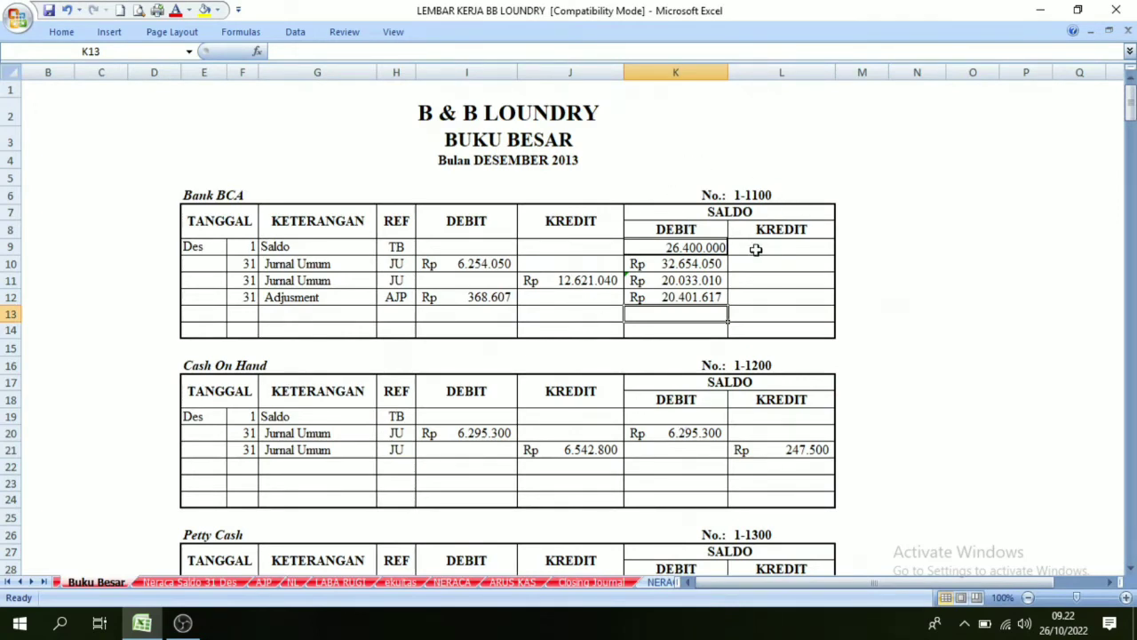
click(761, 195)
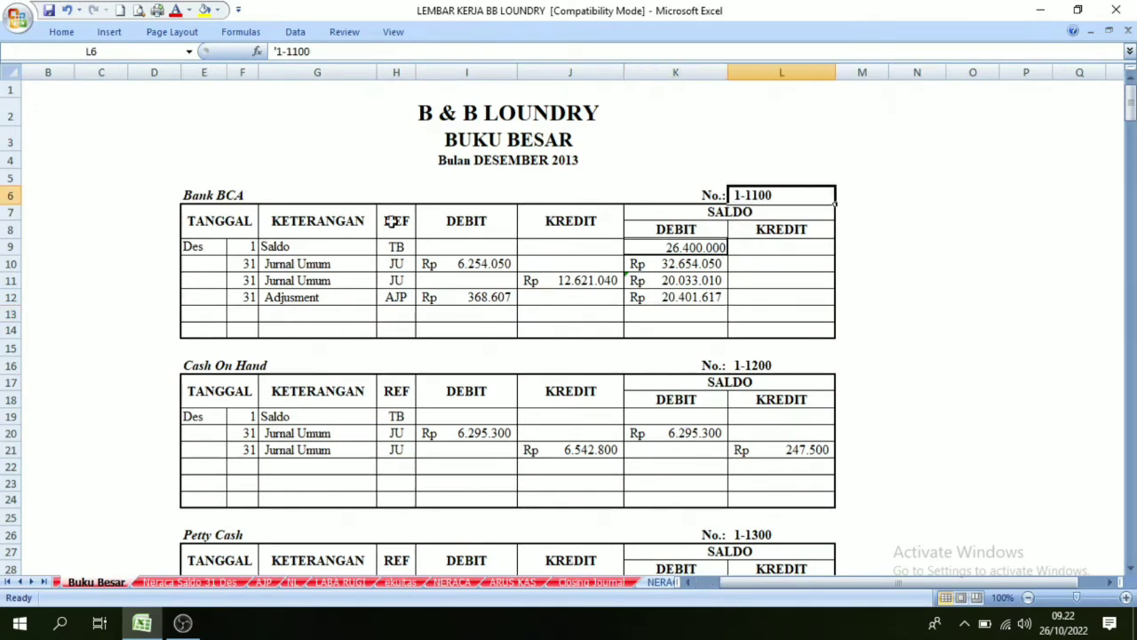
click(211, 193)
click(742, 195)
click(289, 582)
click(235, 583)
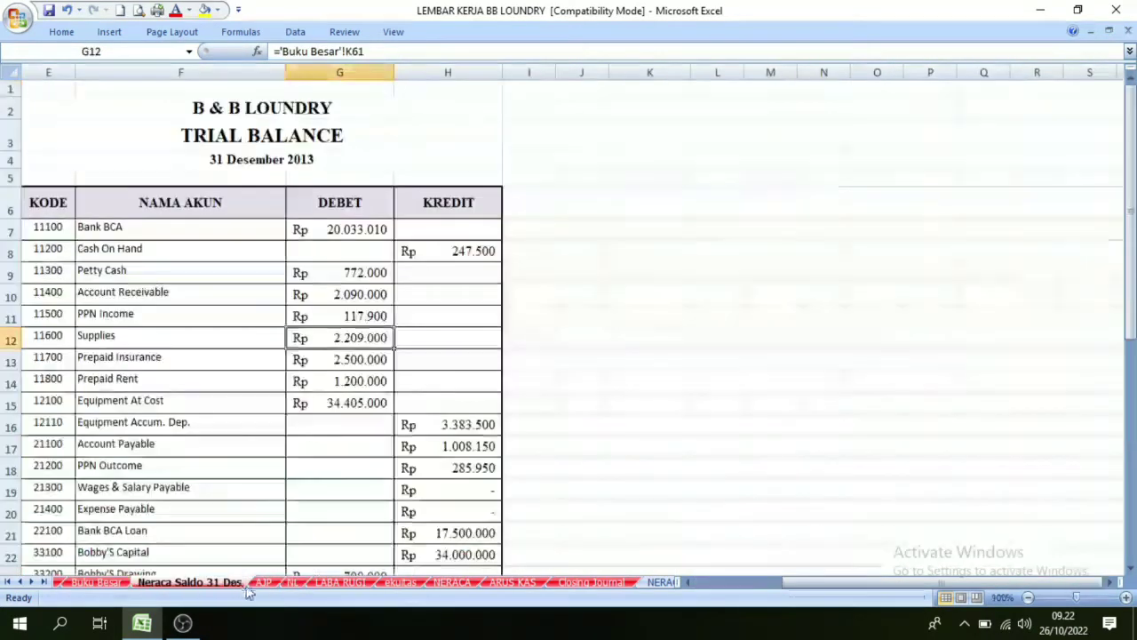
click(264, 583)
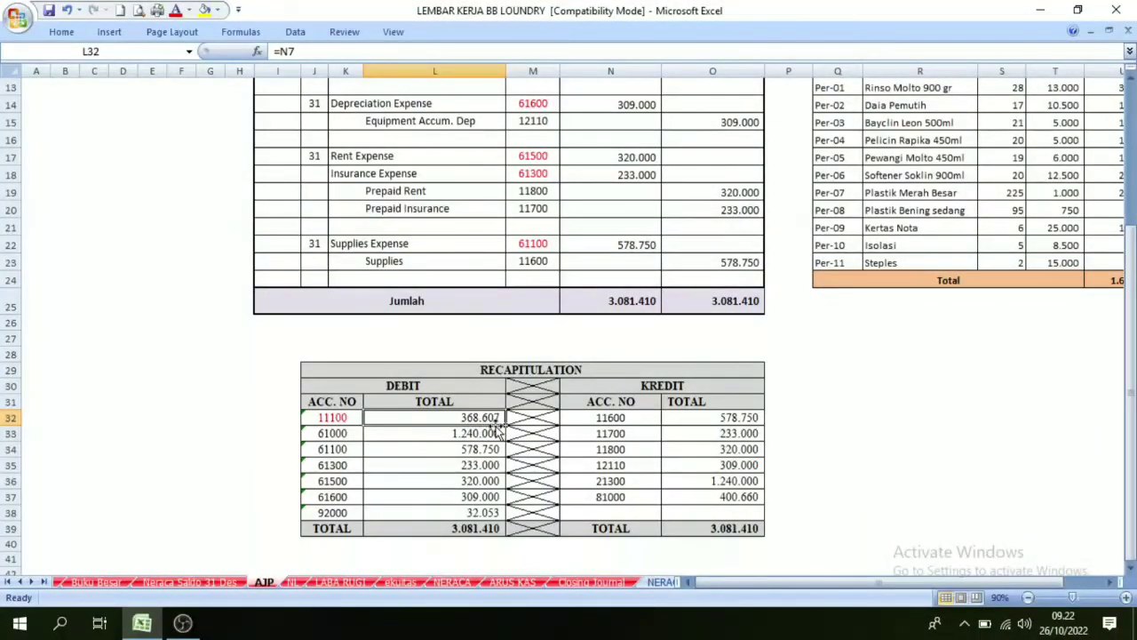
- Examine the Bank BCA ledger's Adjusment row in Buku Besar and compare its debit in I12 with its source, AJP cell L32
click(121, 583)
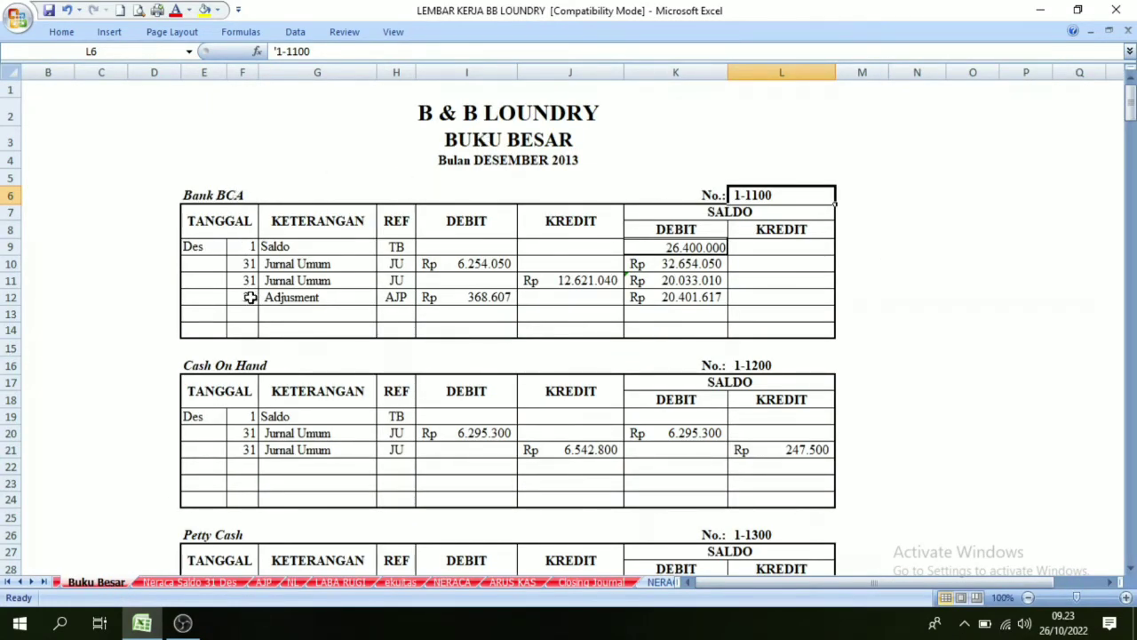
drag(241, 297, 533, 298)
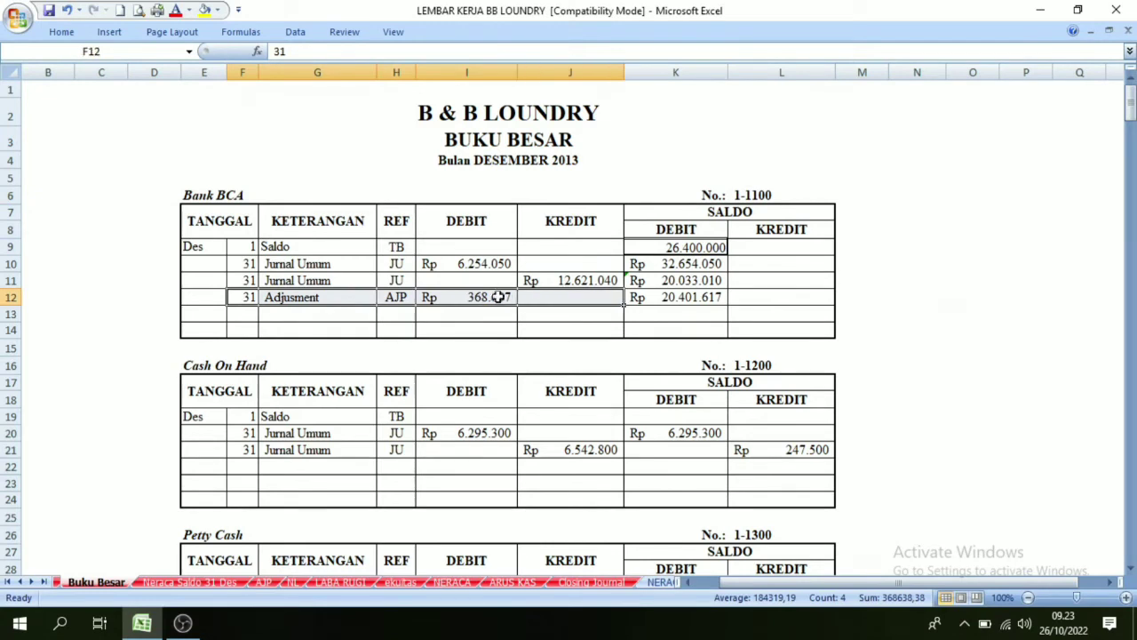
click(670, 304)
click(249, 296)
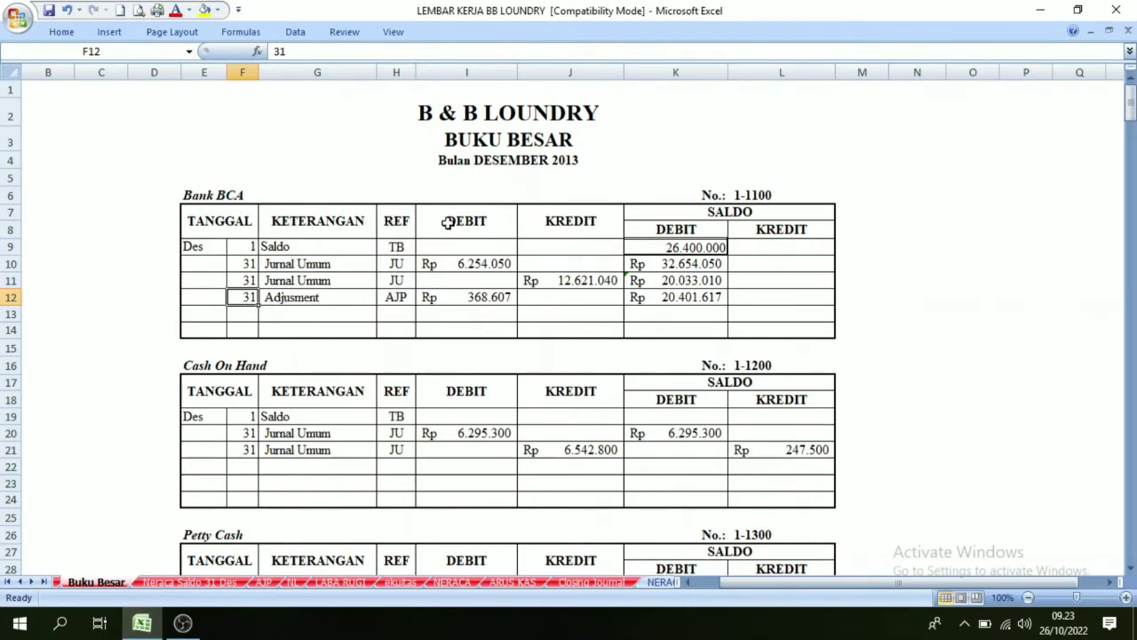
click(470, 299)
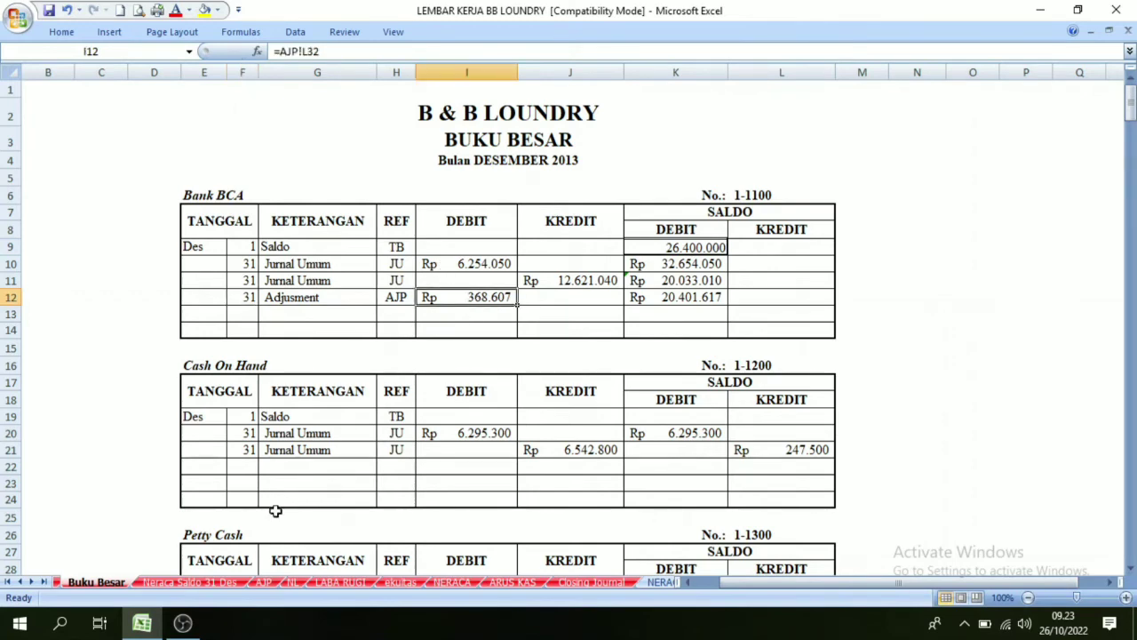
click(269, 583)
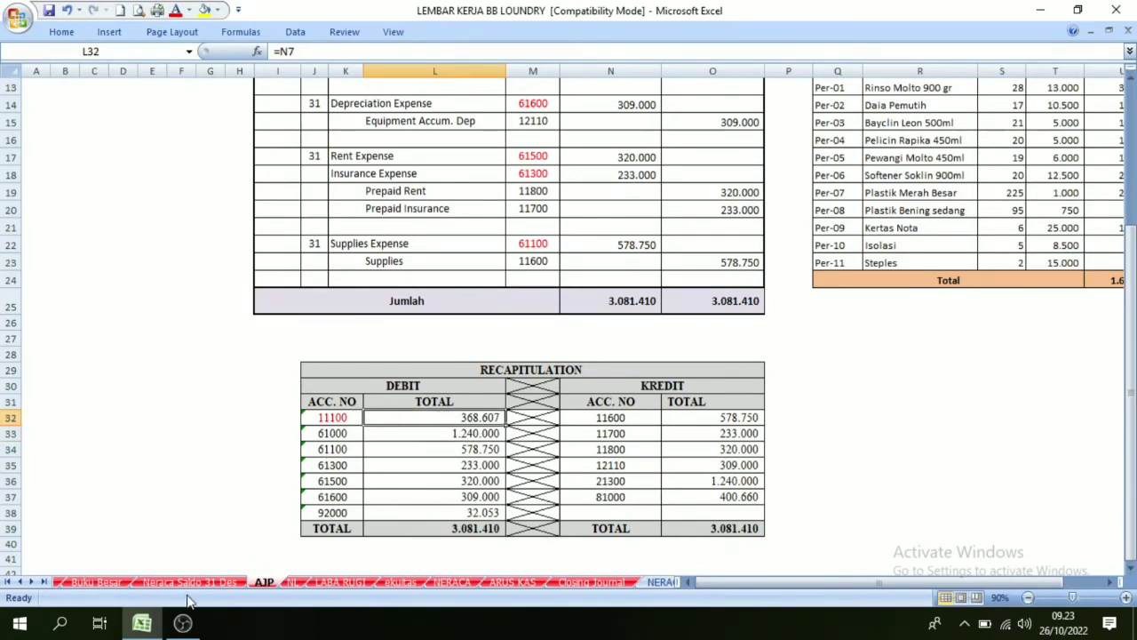
click(103, 581)
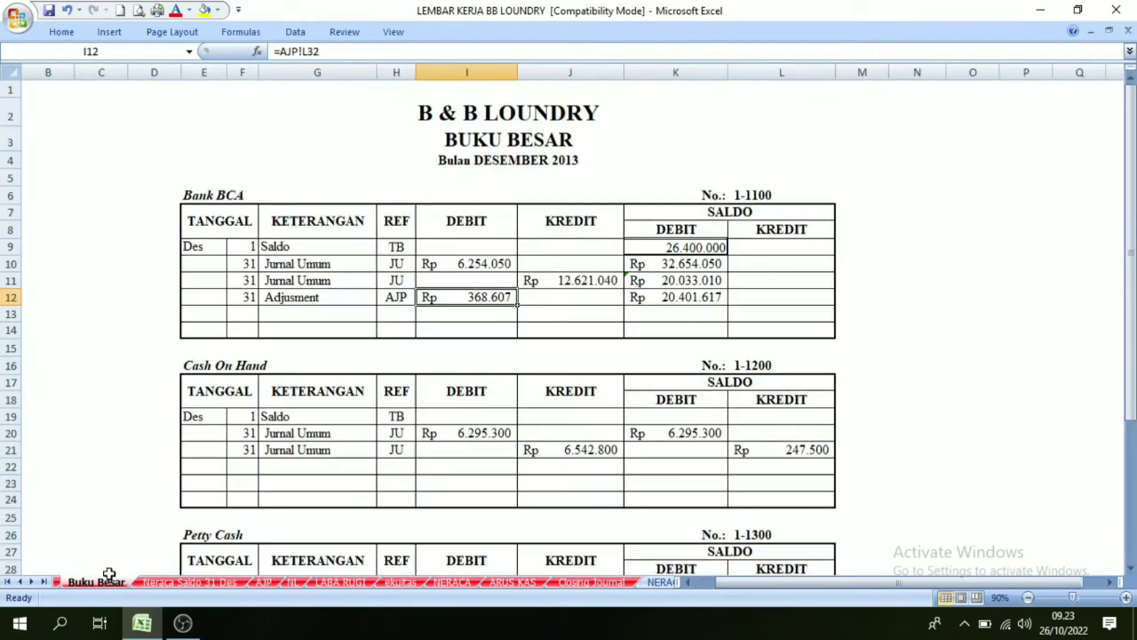
- Examine how the Bank BCA ledger's debit balance in K12 adds the Adjusment debit in I12 to the previous balance in K11
click(682, 297)
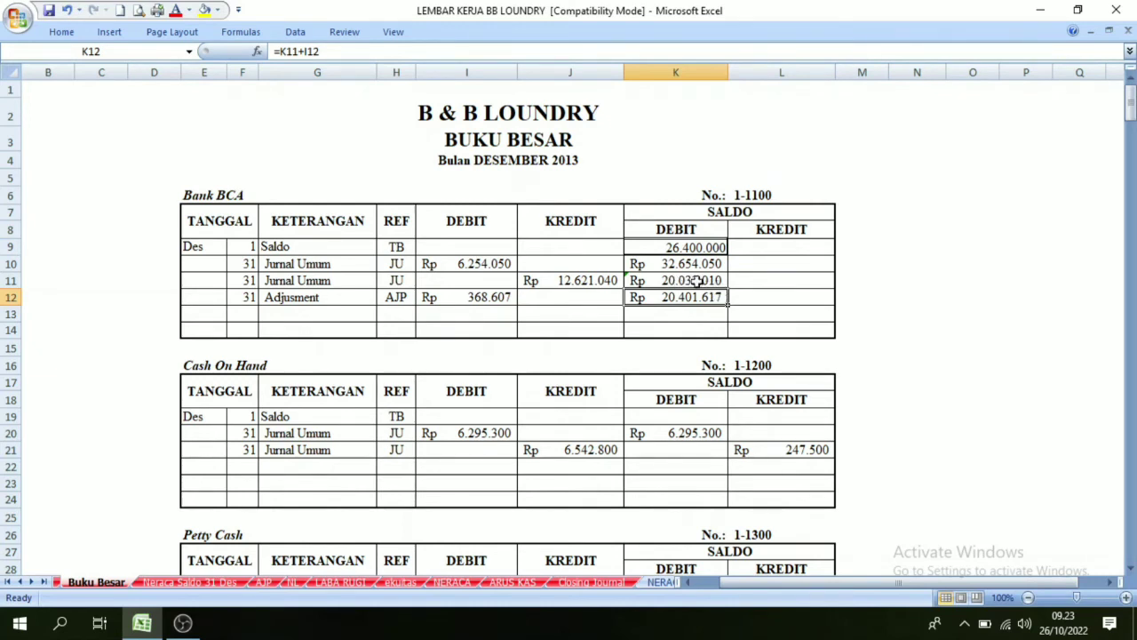
click(470, 294)
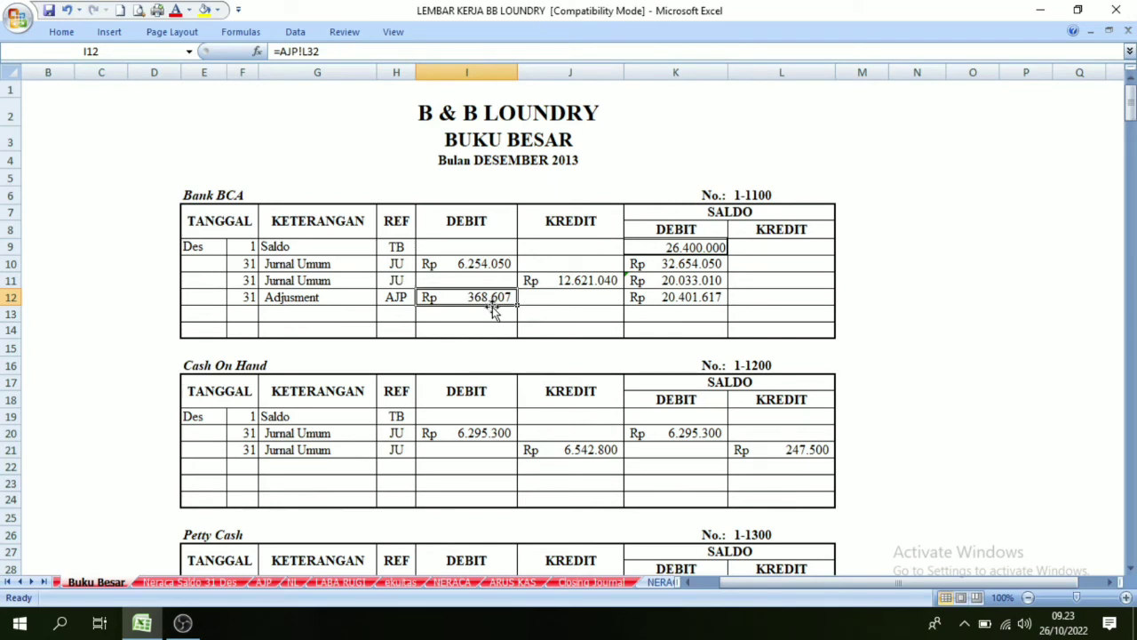
click(672, 281)
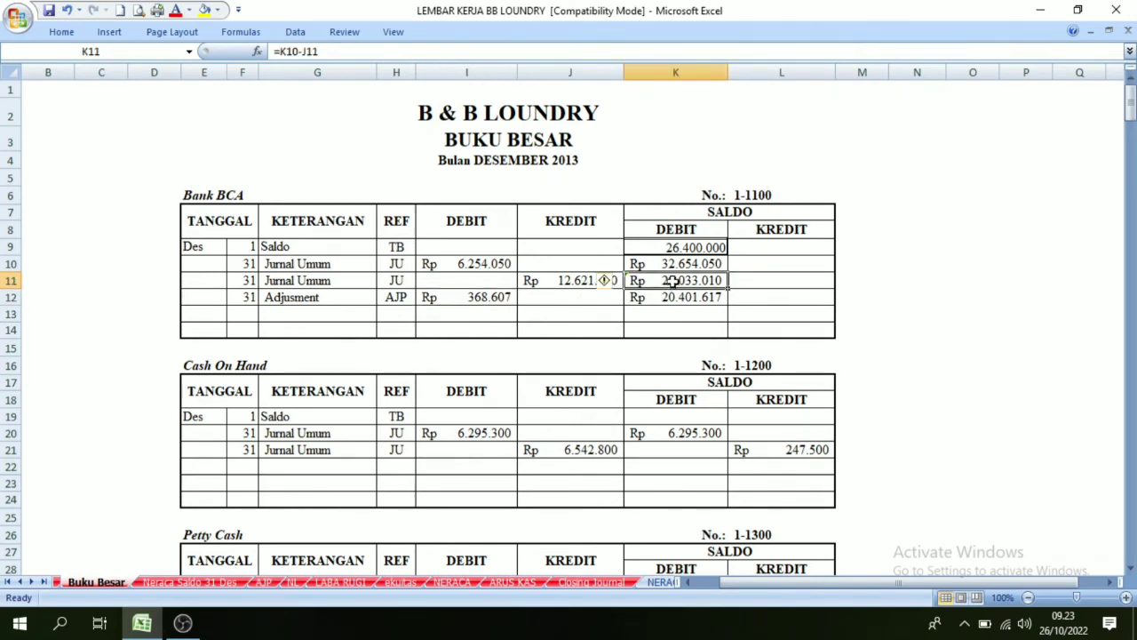
click(496, 297)
click(491, 224)
click(661, 227)
click(506, 224)
click(467, 294)
click(664, 293)
click(668, 230)
click(679, 298)
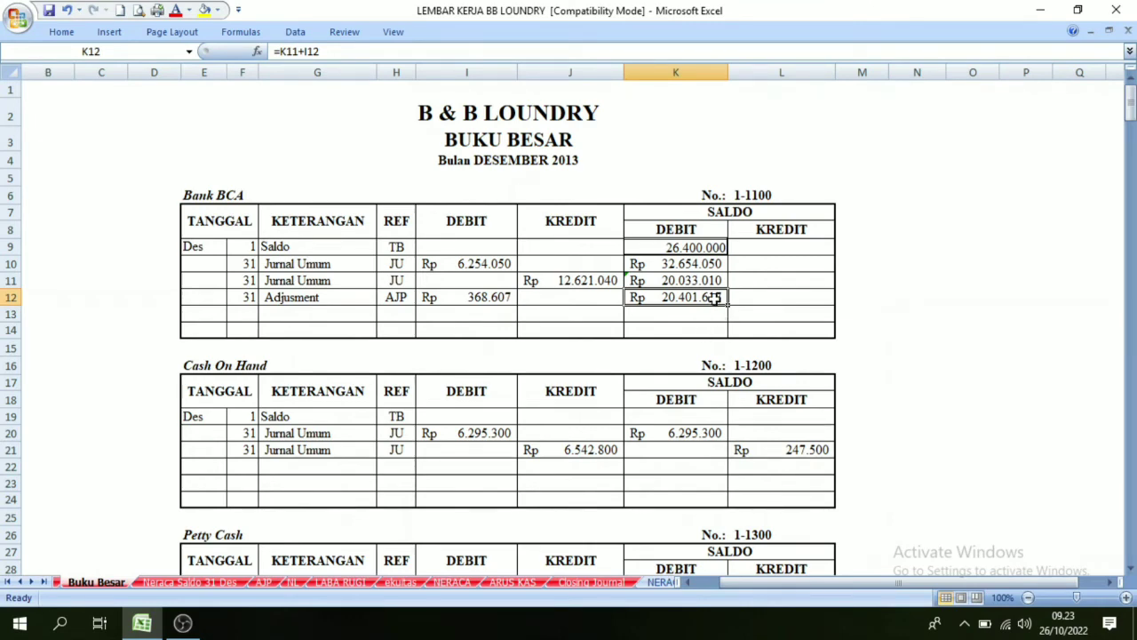
- Mark account number 61000 in AJP cell J33 in red and locate the matching Wages & Salaries Expense ledger in Buku Besar
click(268, 582)
click(327, 433)
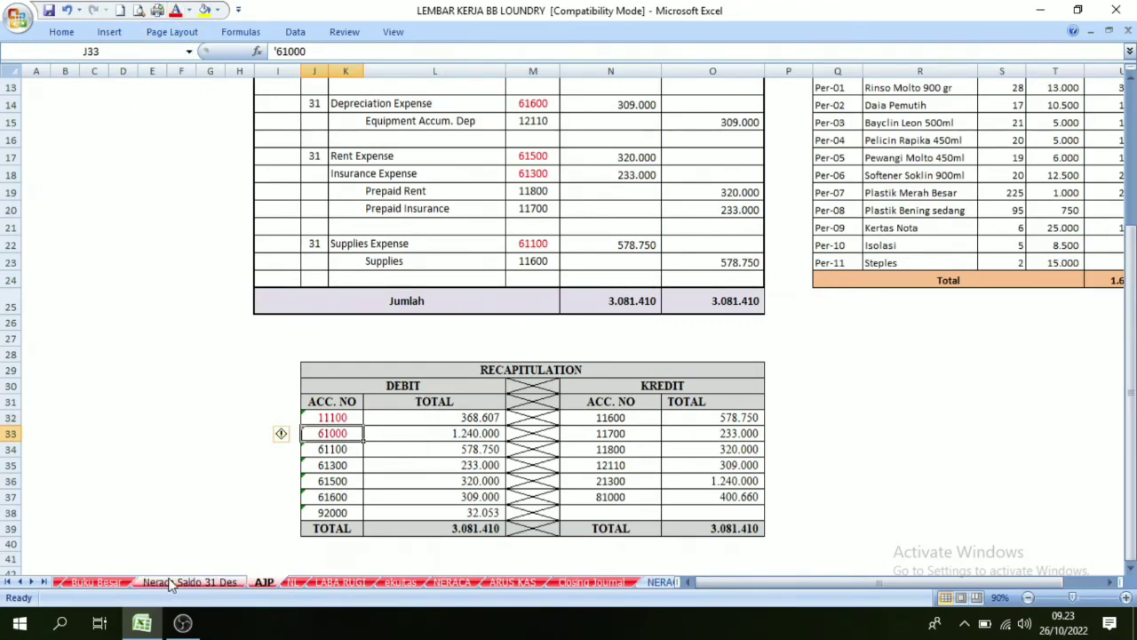
click(96, 582)
scroll(858, 381, down, 13)
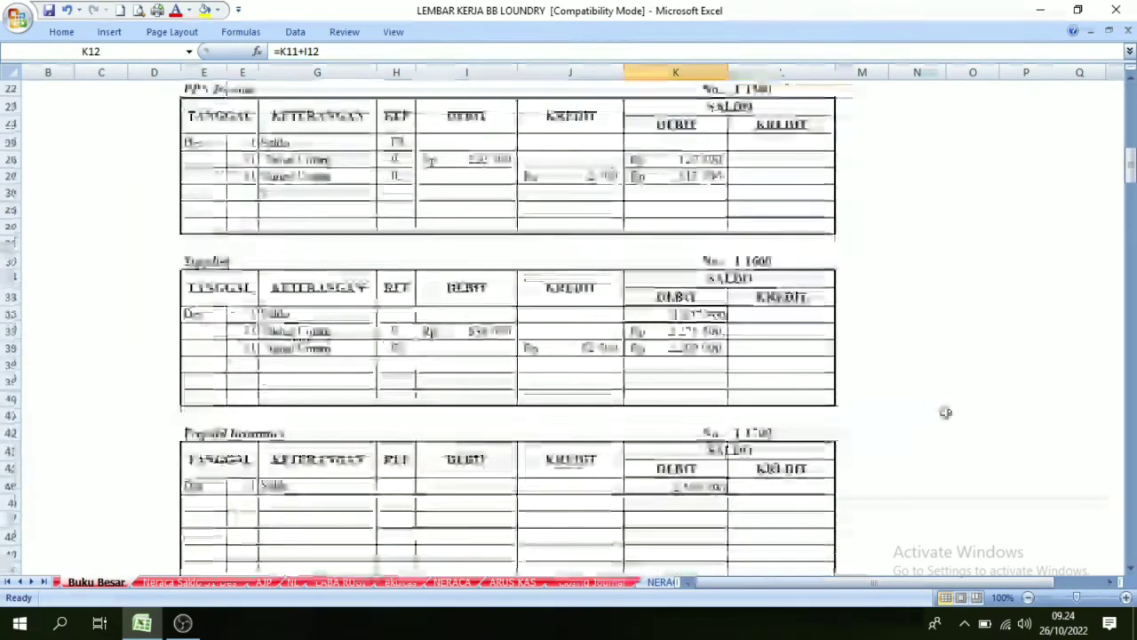
scroll(929, 409, down, 15)
scroll(970, 380, down, 20)
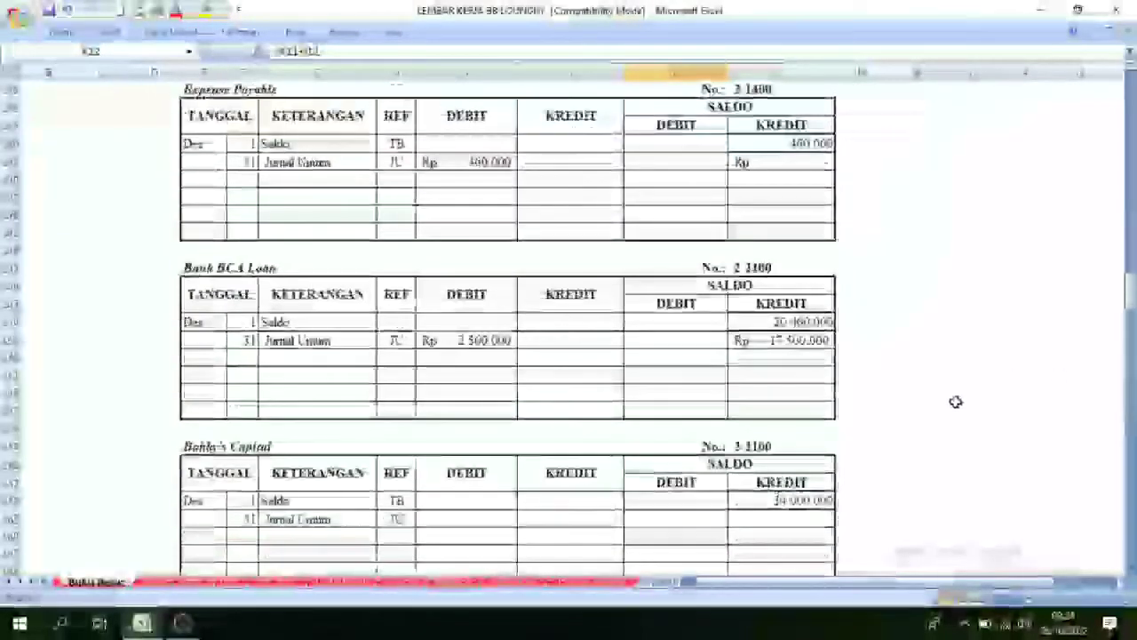
scroll(955, 414, down, 4)
scroll(951, 414, up, 8)
scroll(808, 299, down, 3)
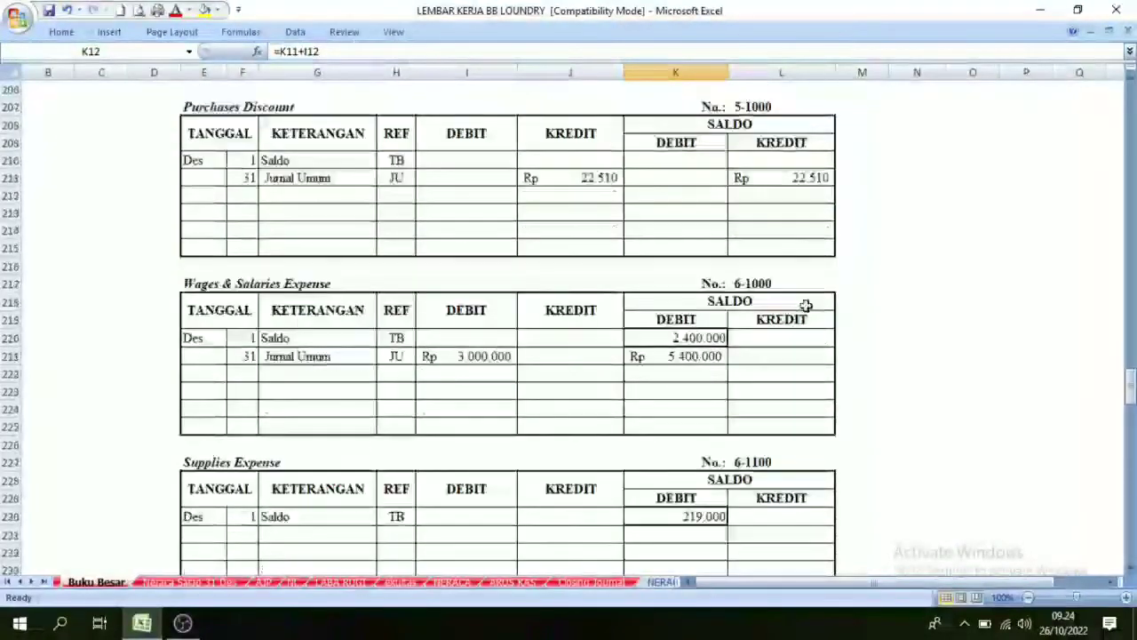
click(752, 298)
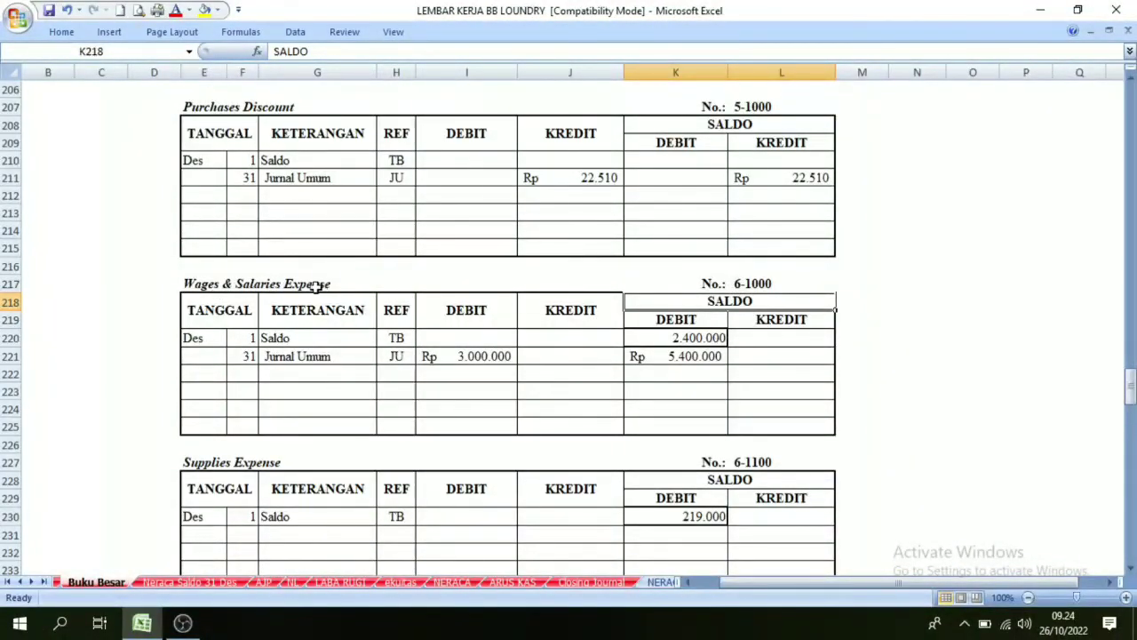
click(349, 286)
- In row 222 of the Wages & Salaries Expense ledger, enter date 31, description Penyesuin and reference PJ
click(279, 379)
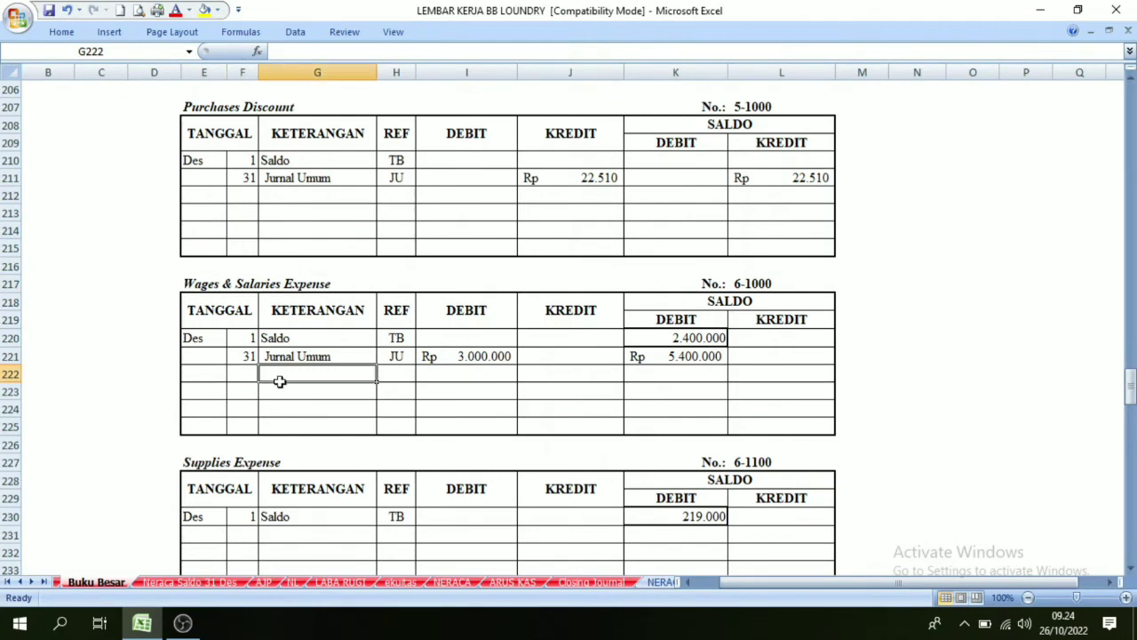
click(236, 373)
text(3)
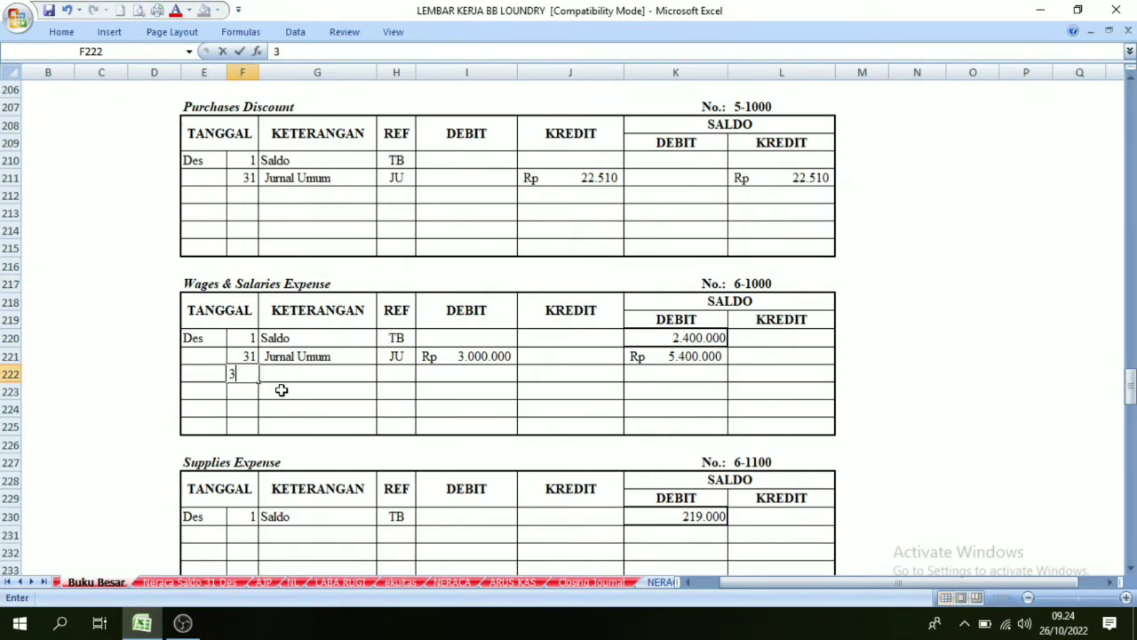
text(1)
key(Tab)
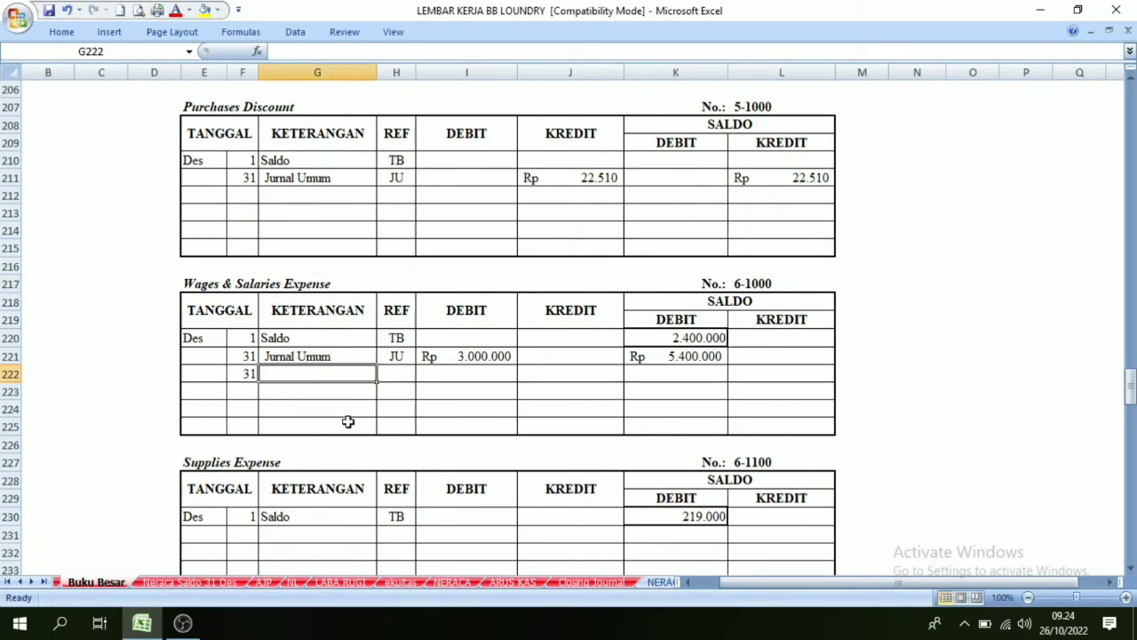
text(P)
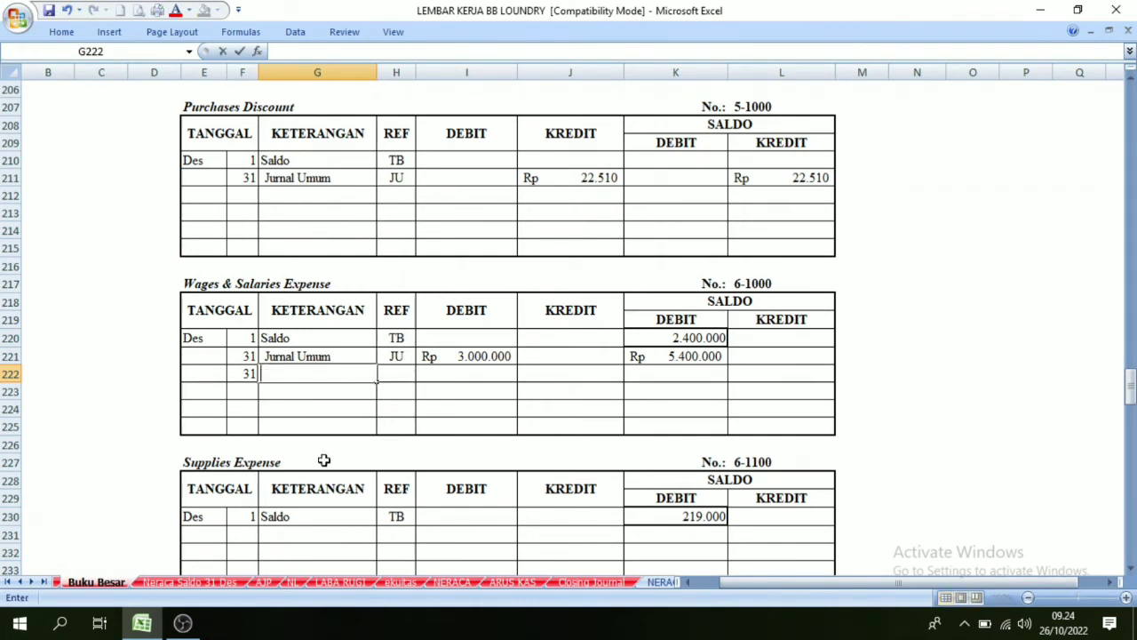
text(Penyesuin)
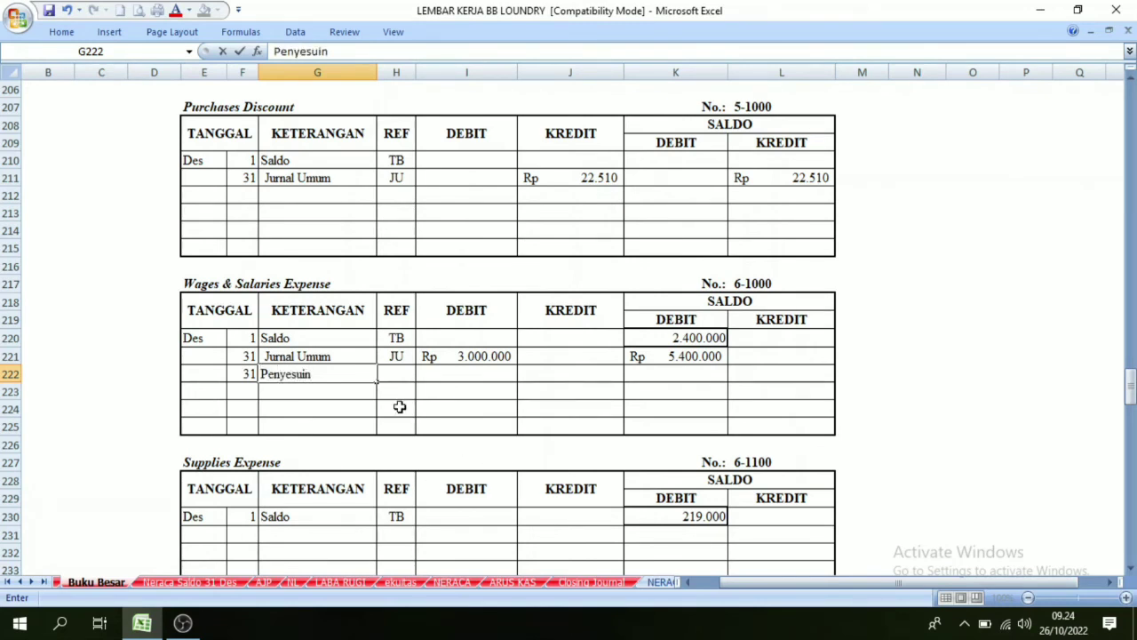
click(390, 372)
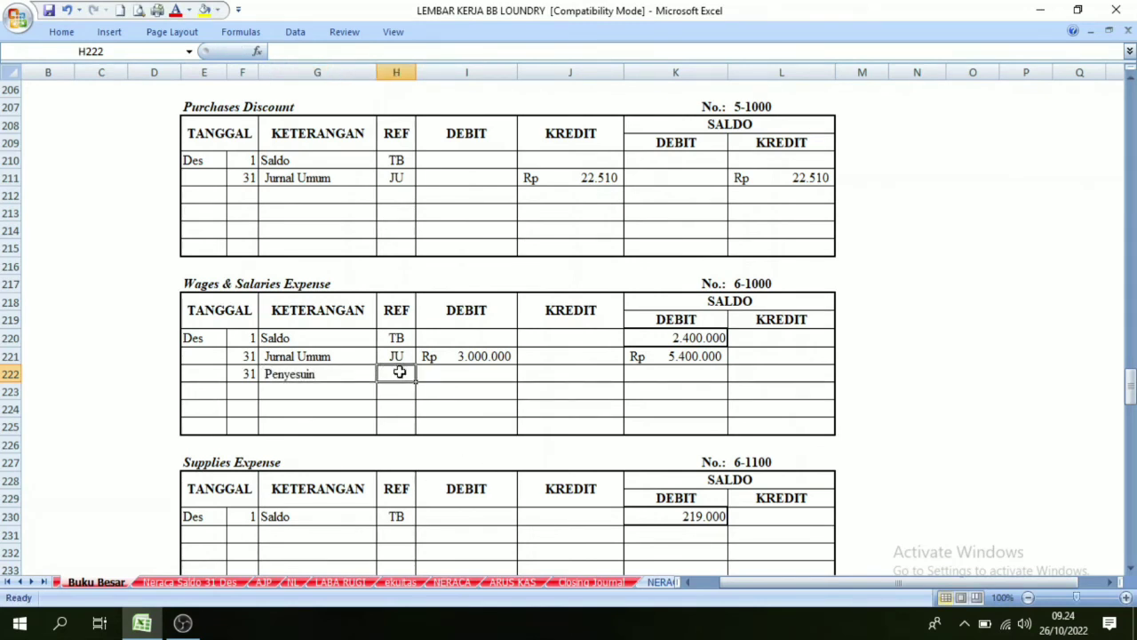
text(DP)
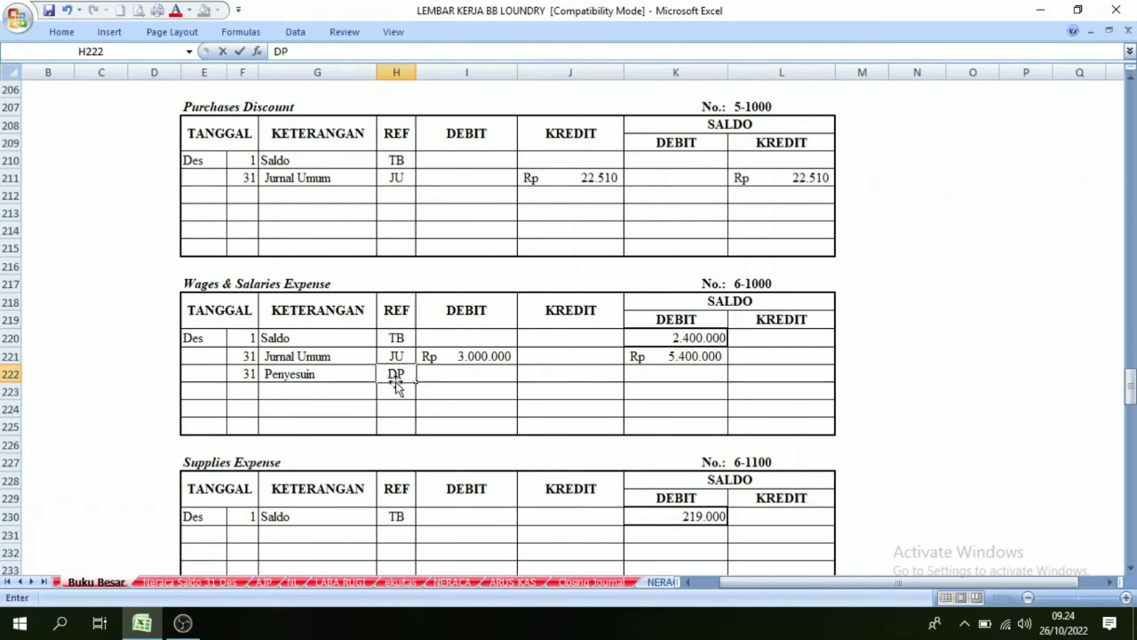
text(PJ)
- Link the Penyesuin row's debit in I222 to the total for account 61000, AJP cell L33
click(473, 388)
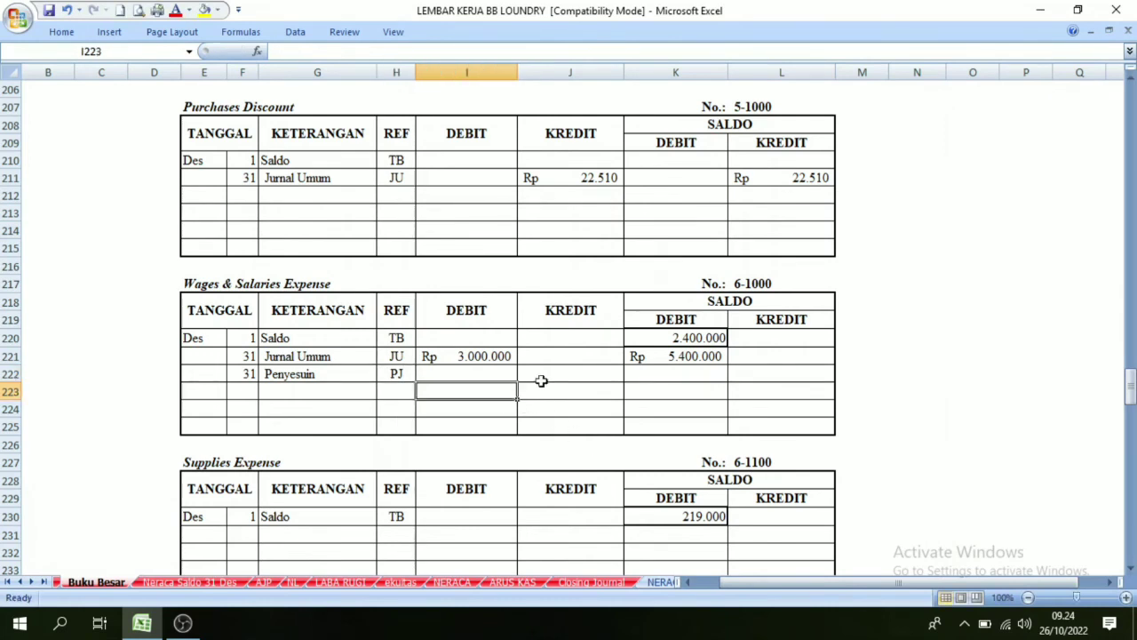
click(546, 377)
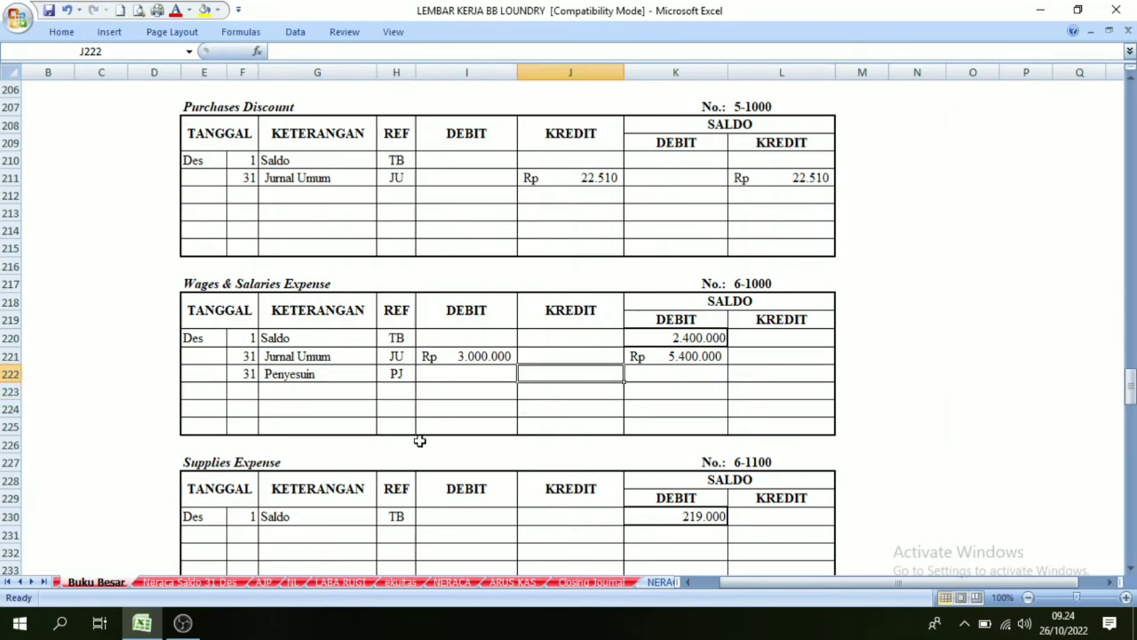
click(472, 367)
text(=)
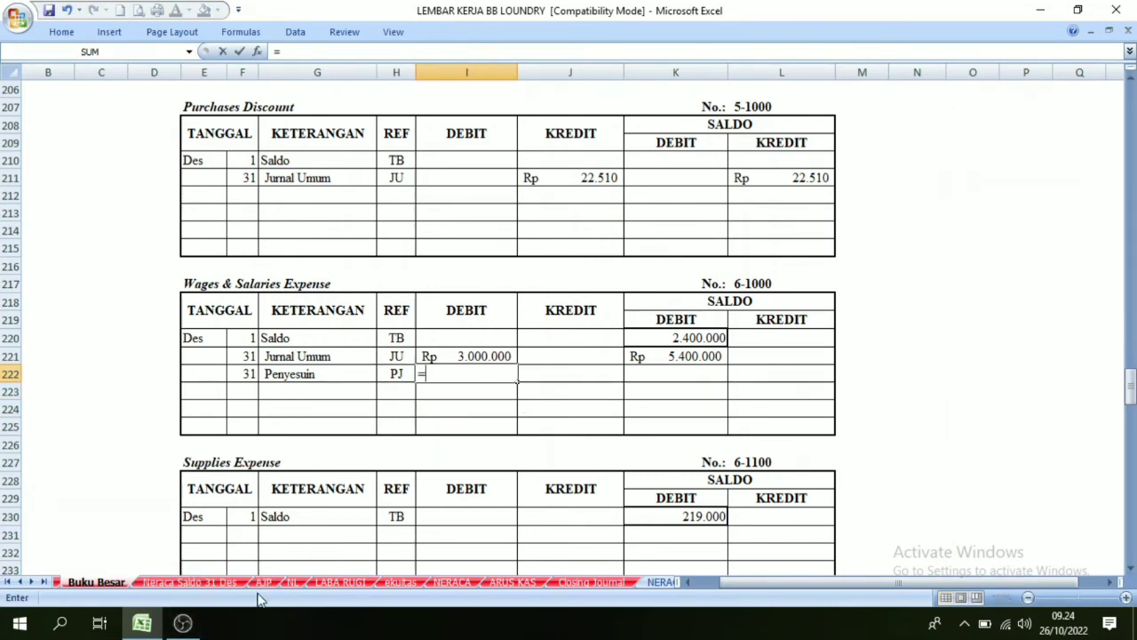
click(264, 582)
click(466, 434)
key(Return)
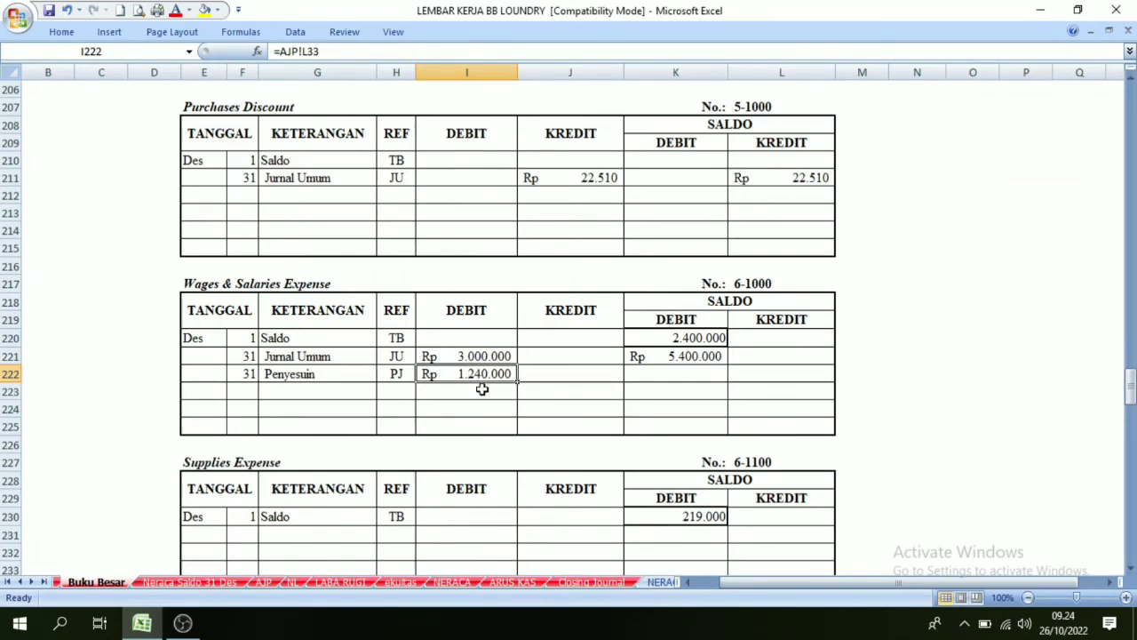
- Calculate the Wages & Salaries Expense debit balance in K222 as the previous balance K221 plus the adjustment debit I222
click(687, 376)
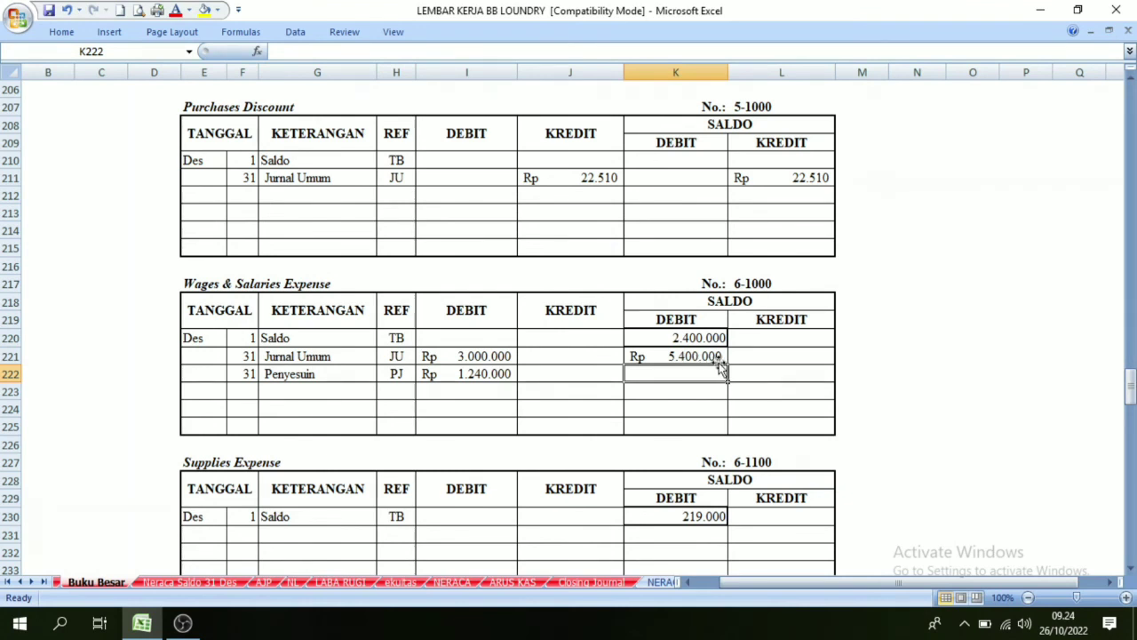
click(325, 370)
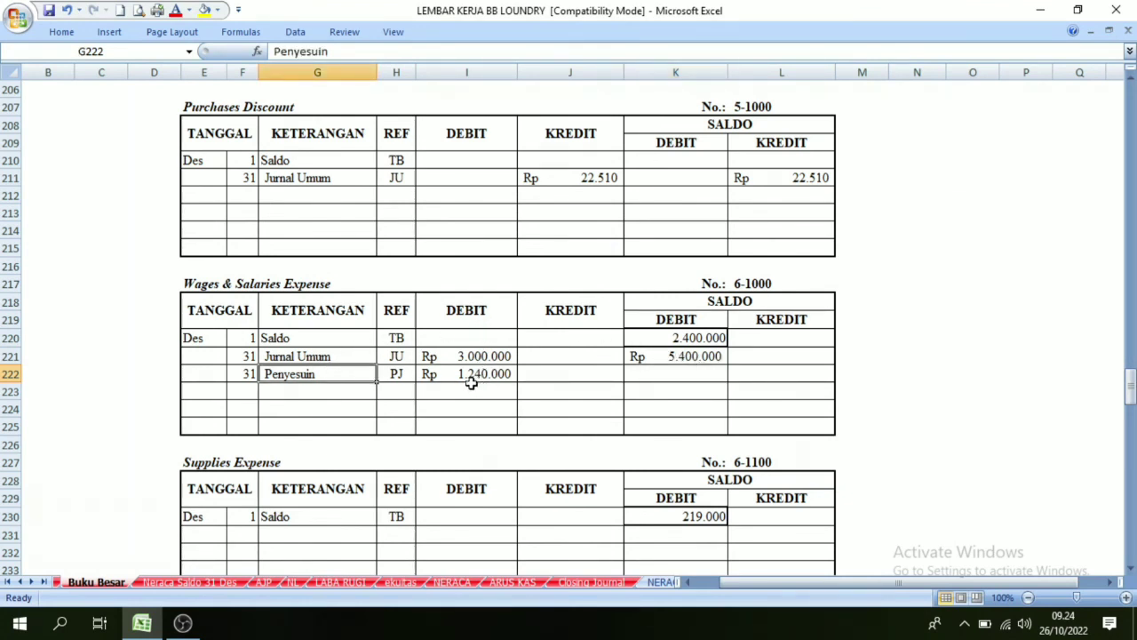
click(675, 380)
click(644, 325)
click(482, 314)
click(687, 381)
text(=)
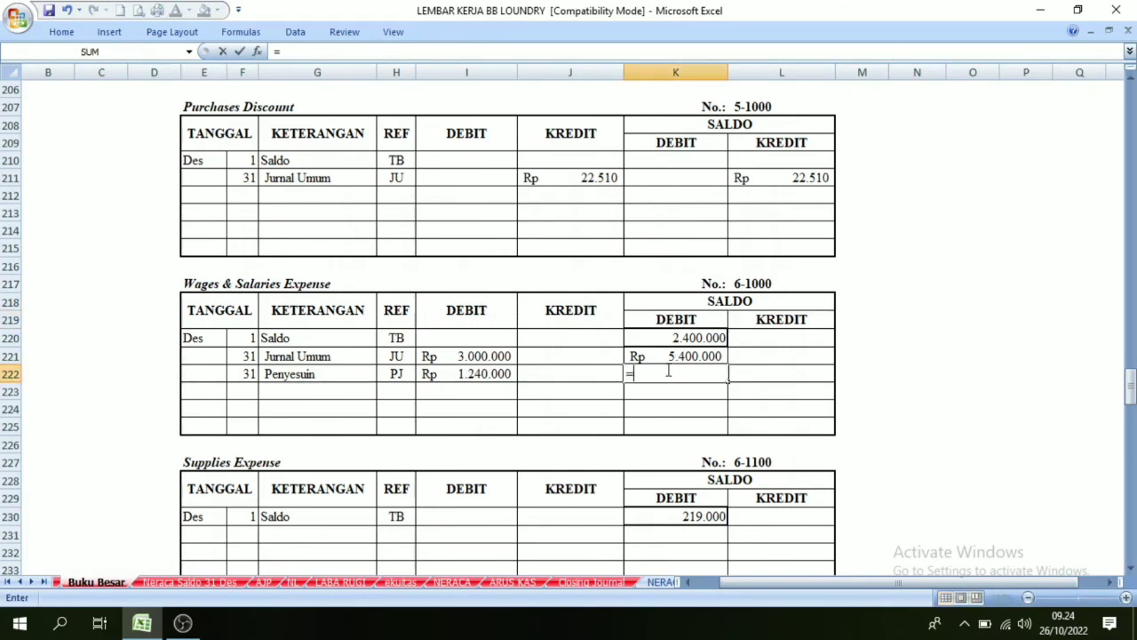
click(668, 356)
text(+)
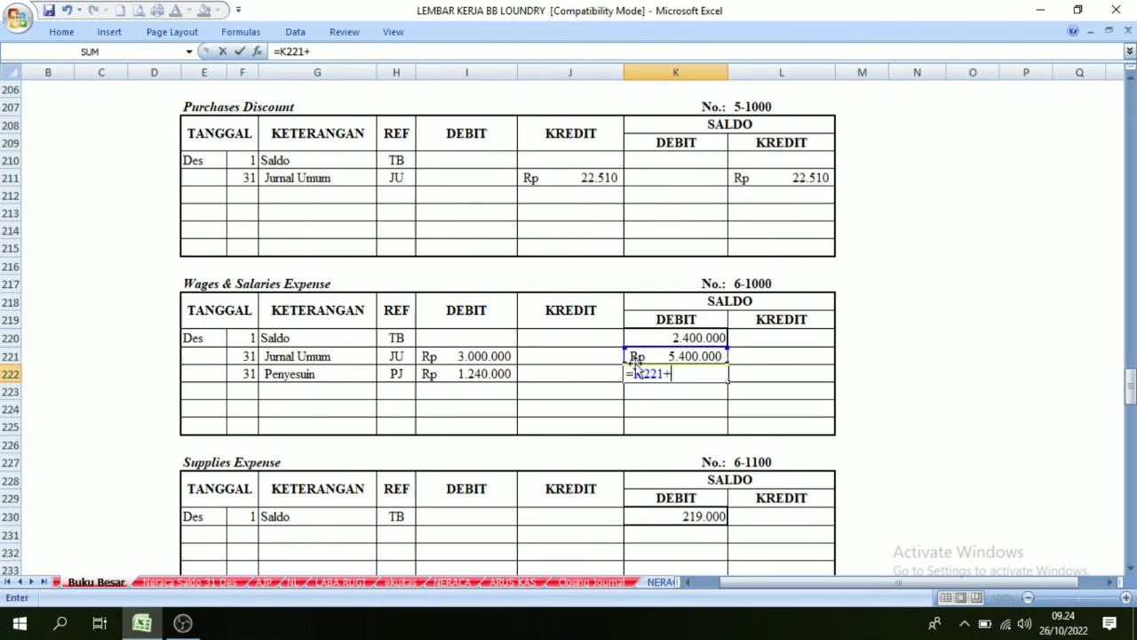
click(473, 373)
key(Return)
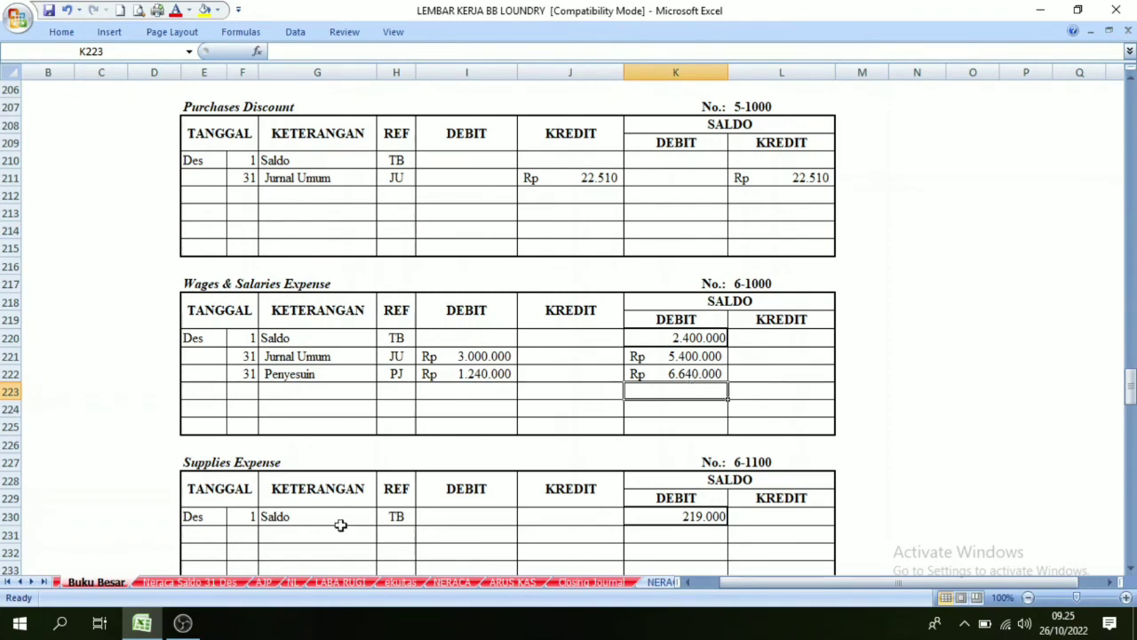
- Review the debit totals and the credit account numbers with their totals in the AJP recapitulation
click(264, 582)
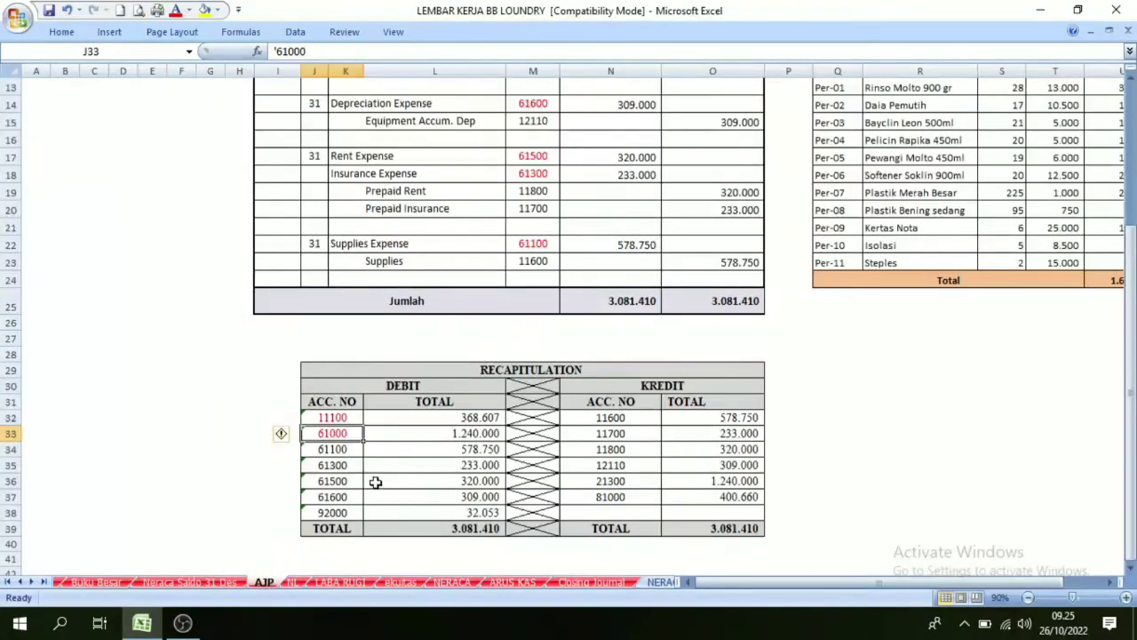
click(338, 416)
drag(425, 418, 455, 524)
drag(625, 418, 705, 499)
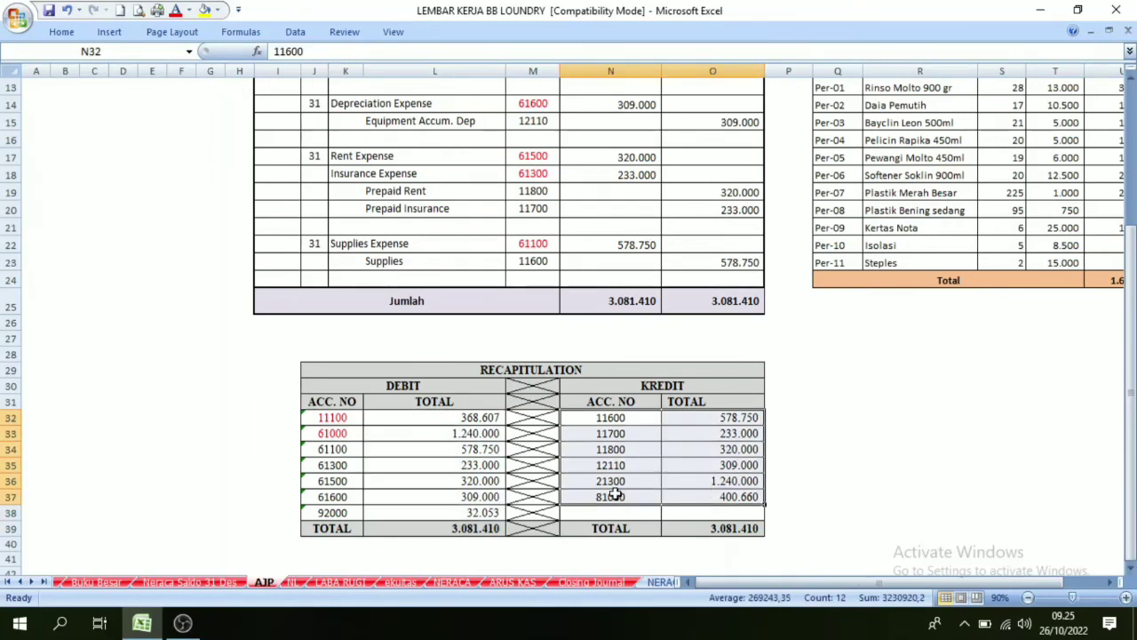
- Look over Buku Besar from Wages & Salaries Expense back to Bank BCA, and the Jurnal Penyesuaian table on AJP
click(94, 582)
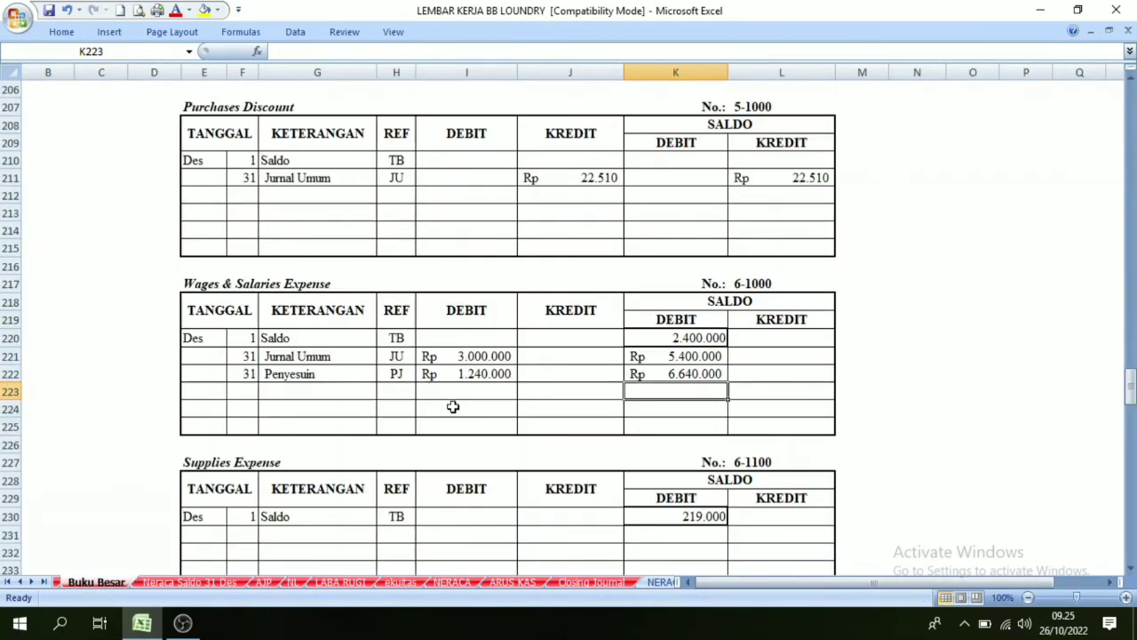
scroll(460, 400, up, 2)
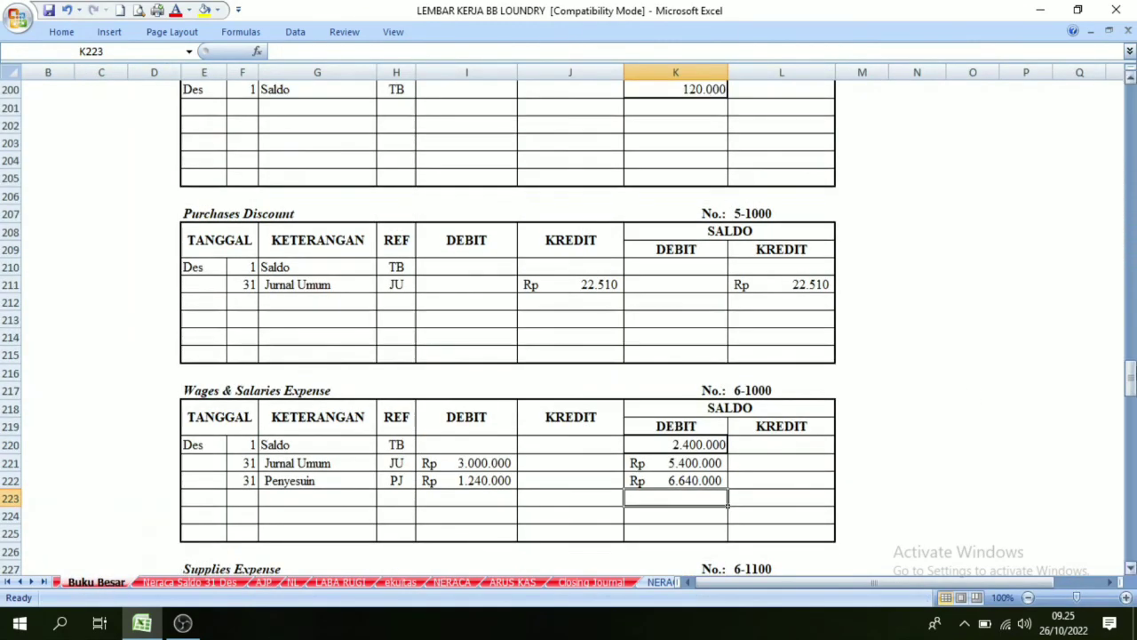
drag(1131, 380, 1131, 98)
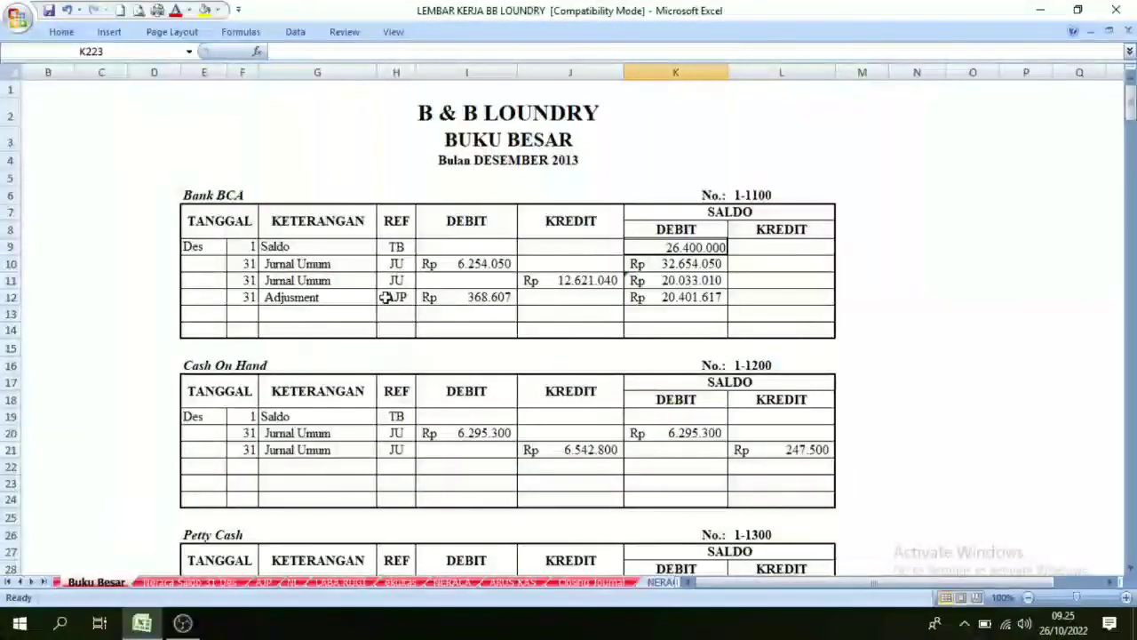
click(259, 585)
scroll(469, 489, up, 5)
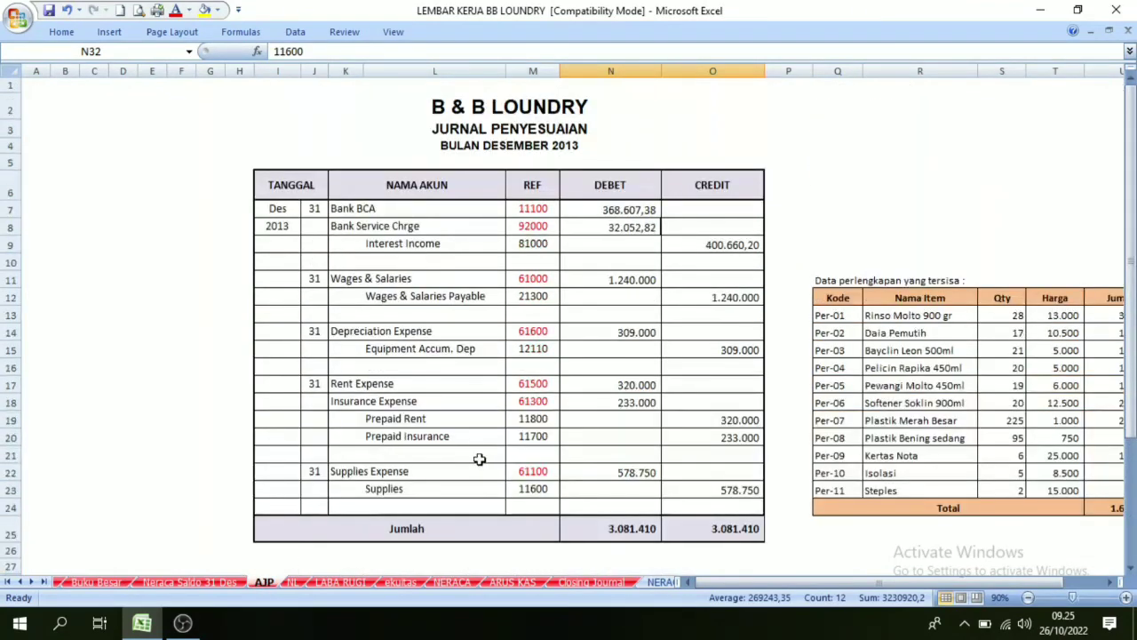
drag(842, 583, 858, 583)
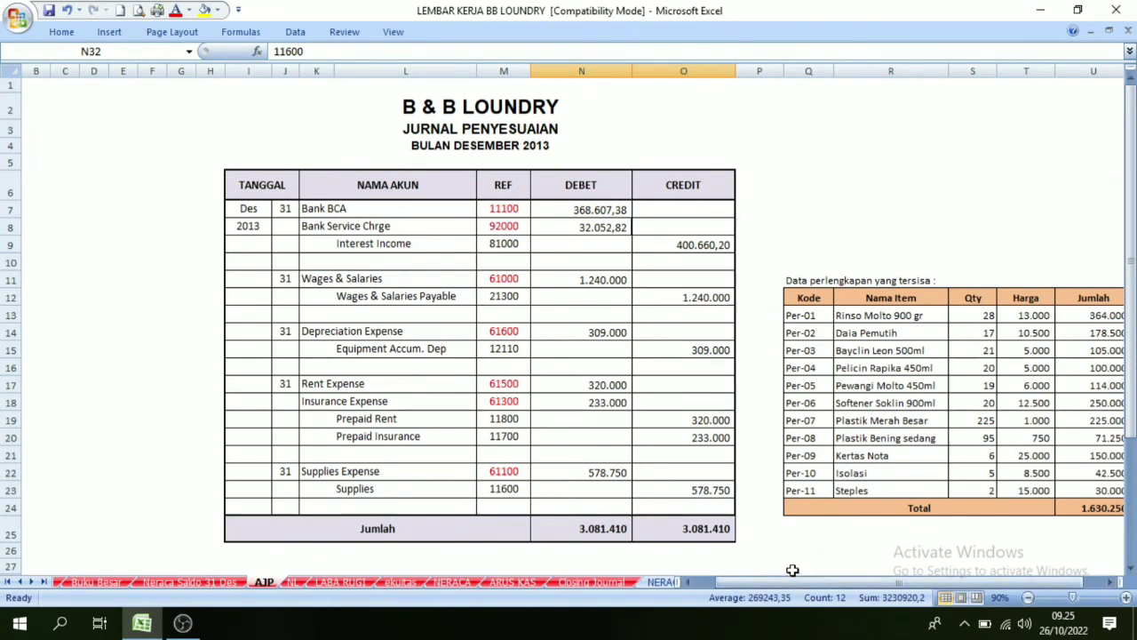